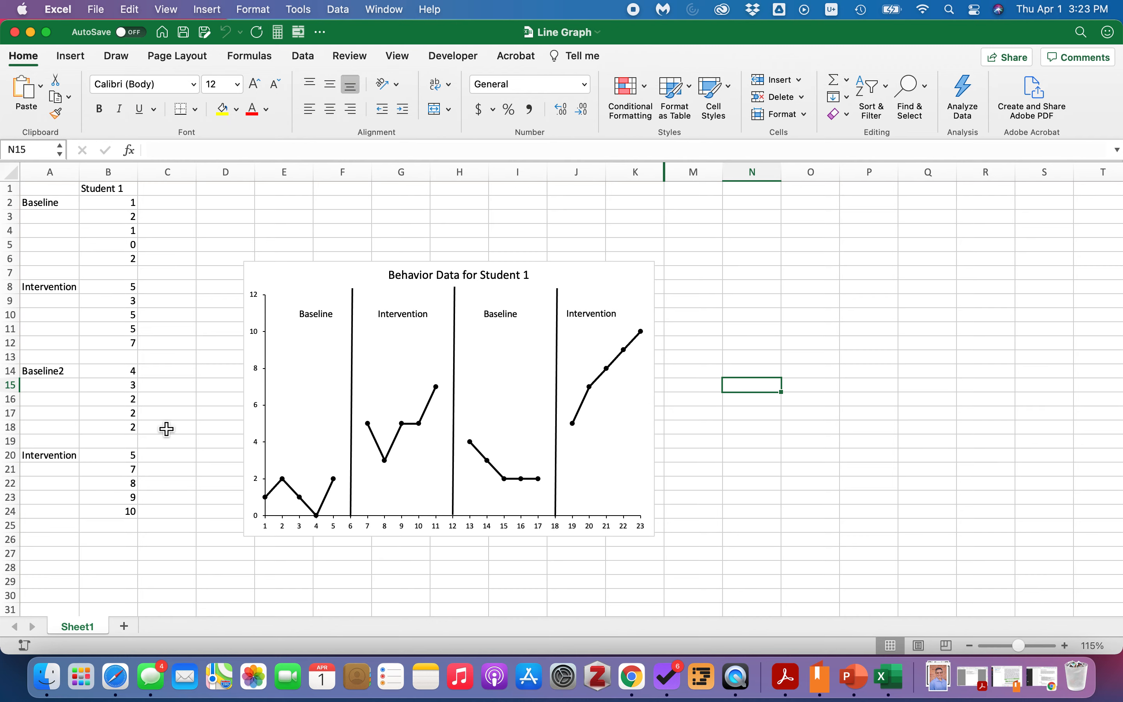
# Add a new worksheet and return to Sheet1.
pyautogui.click(124, 626)
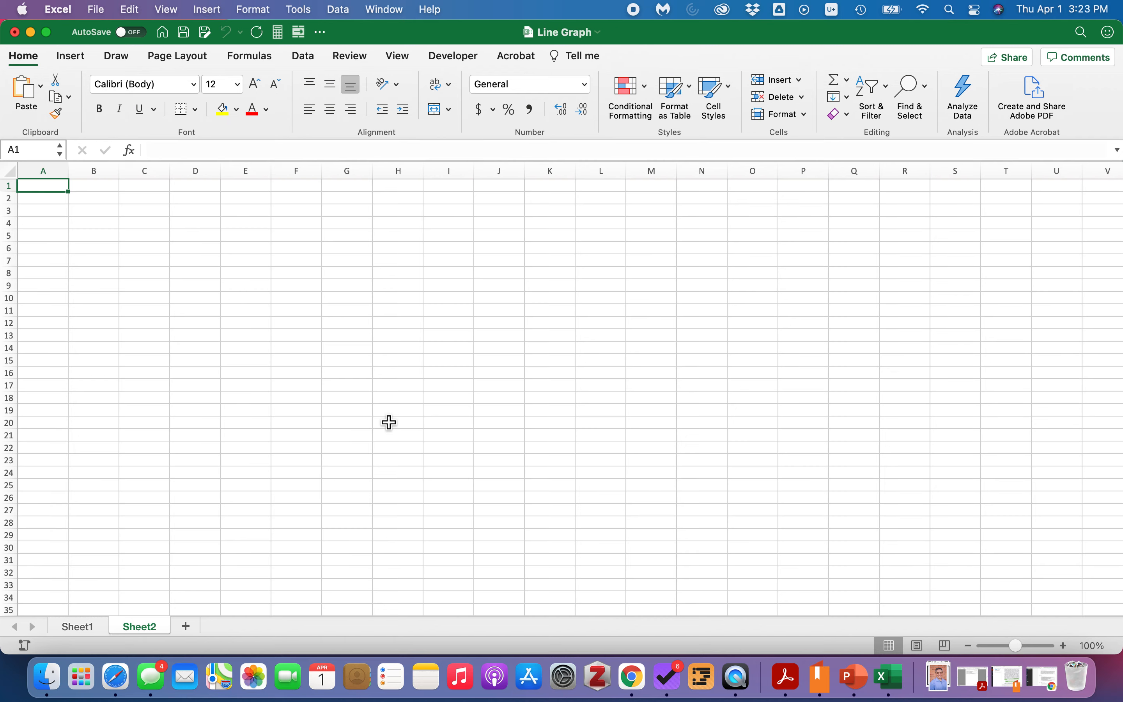
pyautogui.click(75, 628)
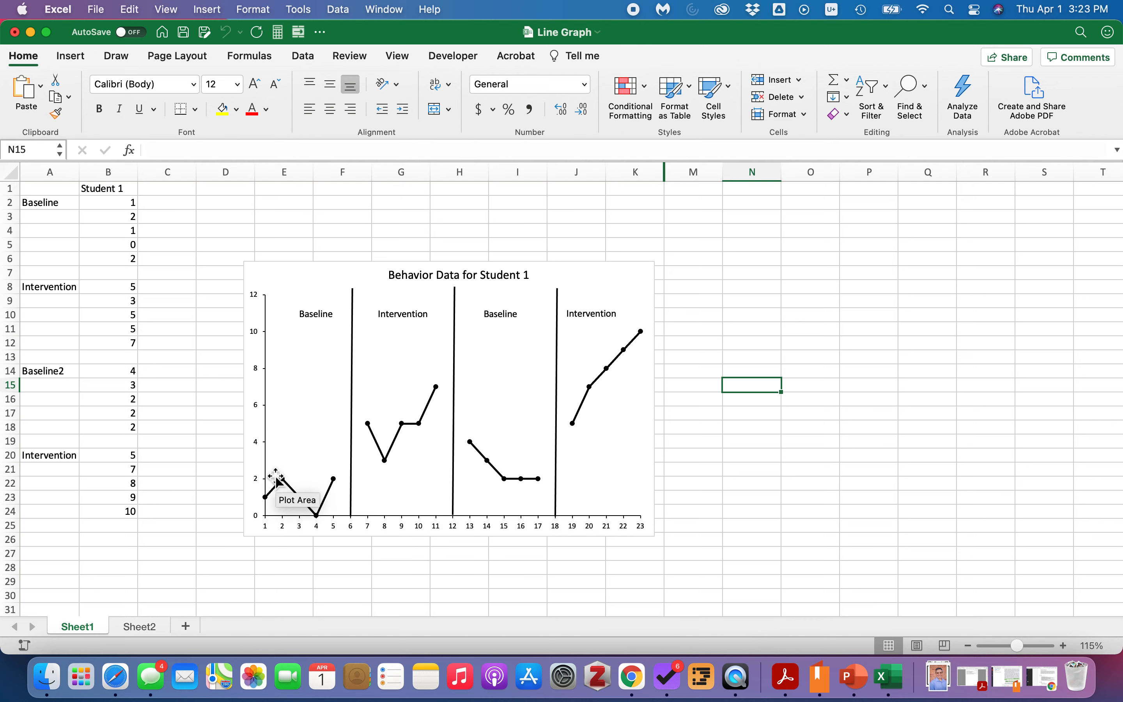
# Enter session numbers 1 to 5 in C2:C6 and 6 to 10 in C8:C12 beside the baseline and intervention data.
pyautogui.click(163, 207)
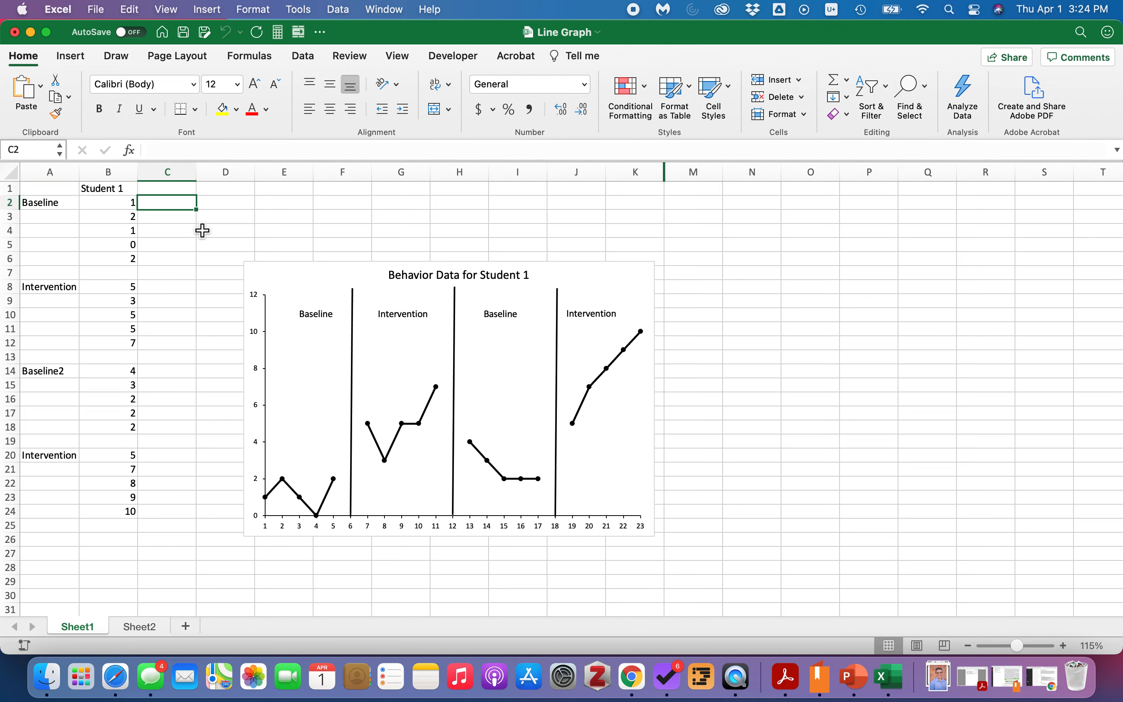
pyautogui.write('1 2 3 4 5')
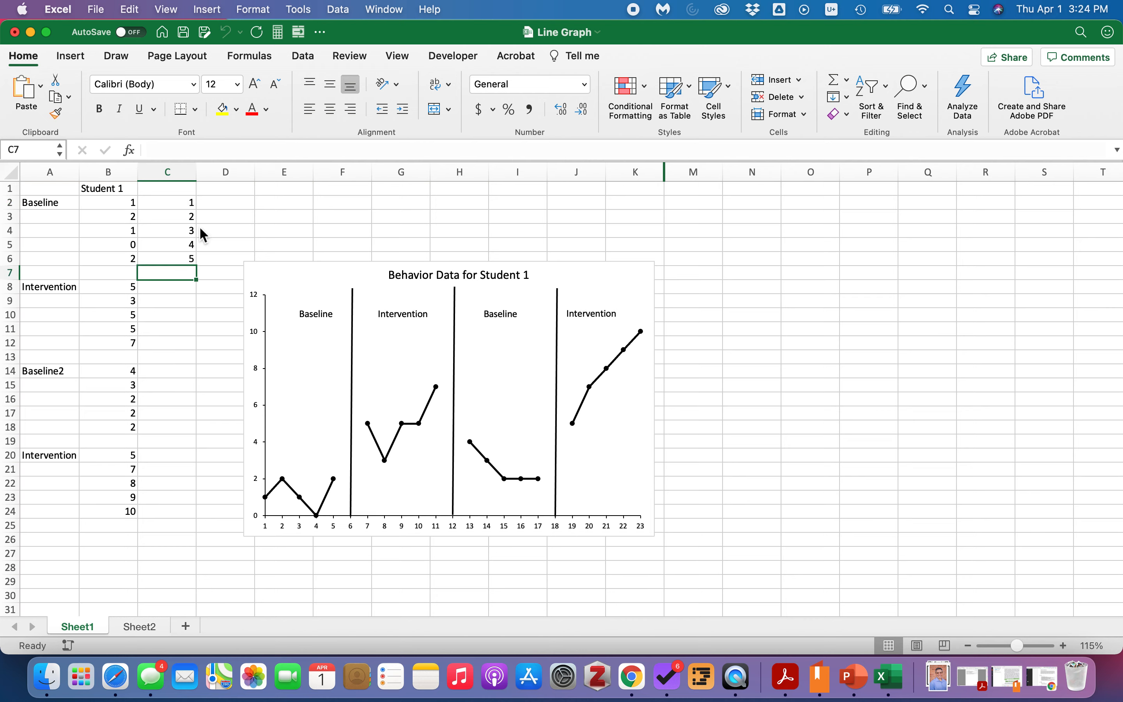
pyautogui.press('Return')
pyautogui.write('56')
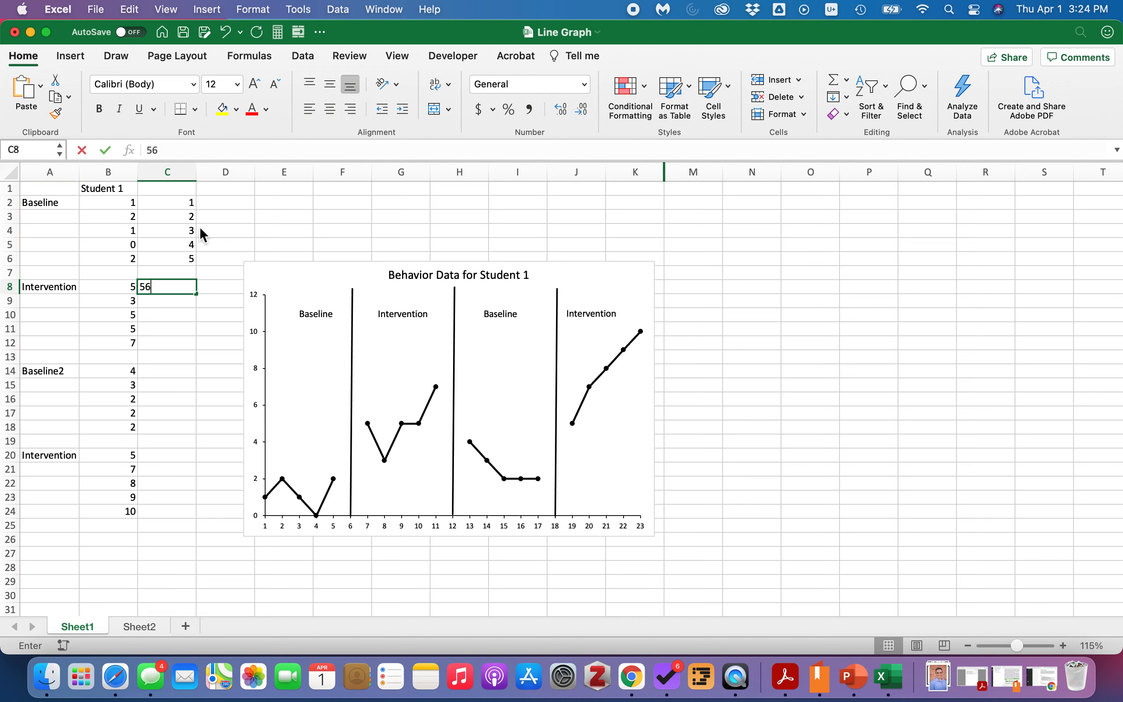
pyautogui.press('BackSpace')
pyautogui.press('BackSpace')
pyautogui.write('6 7 8 9')
pyautogui.press('Return')
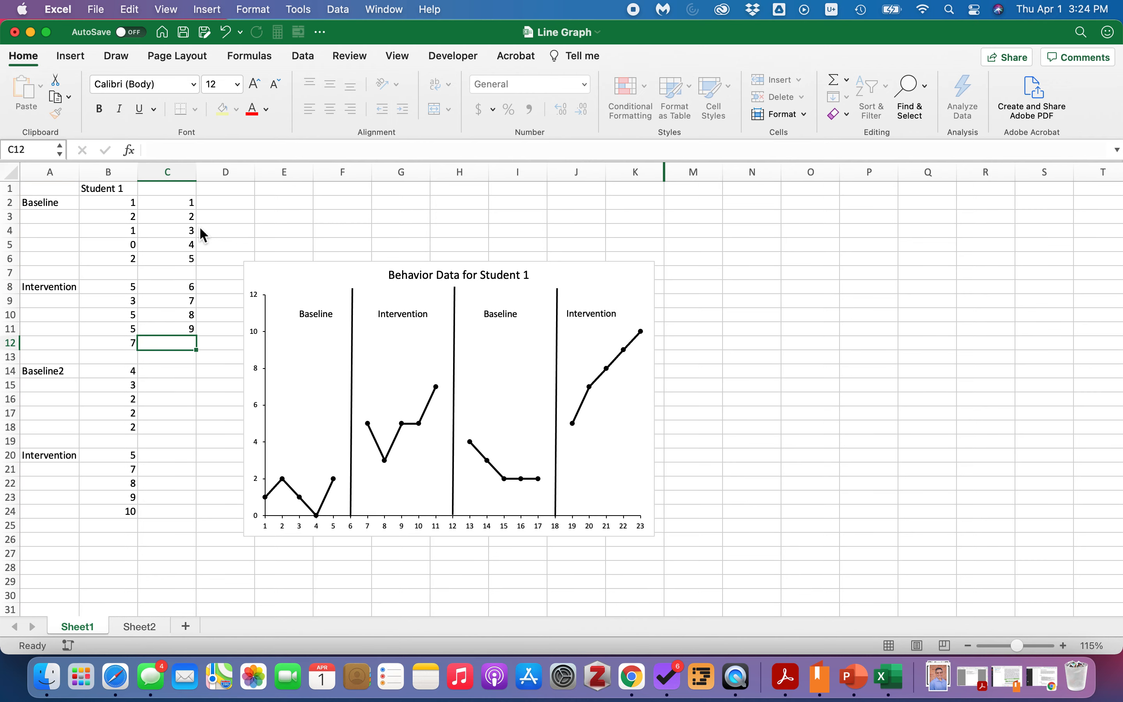
pyautogui.write('10')
pyautogui.press('Return')
# Enter session numbers 11 to 15 in C14:C18 and 16 in C20.
pyautogui.press('Return')
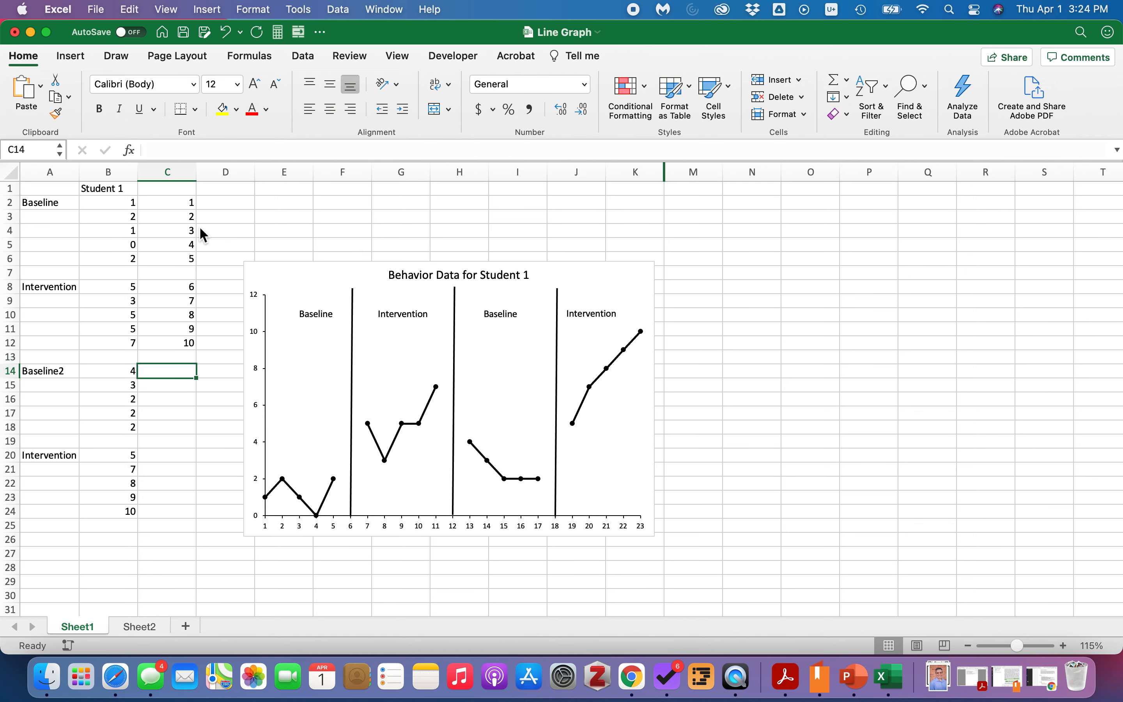
pyautogui.write('11')
pyautogui.press('Return')
pyautogui.write('12')
pyautogui.press('Return')
pyautogui.write('13')
pyautogui.press('Return')
pyautogui.write('14')
pyautogui.press('Return')
pyautogui.write('15')
pyautogui.press('Return')
pyautogui.press('Return')
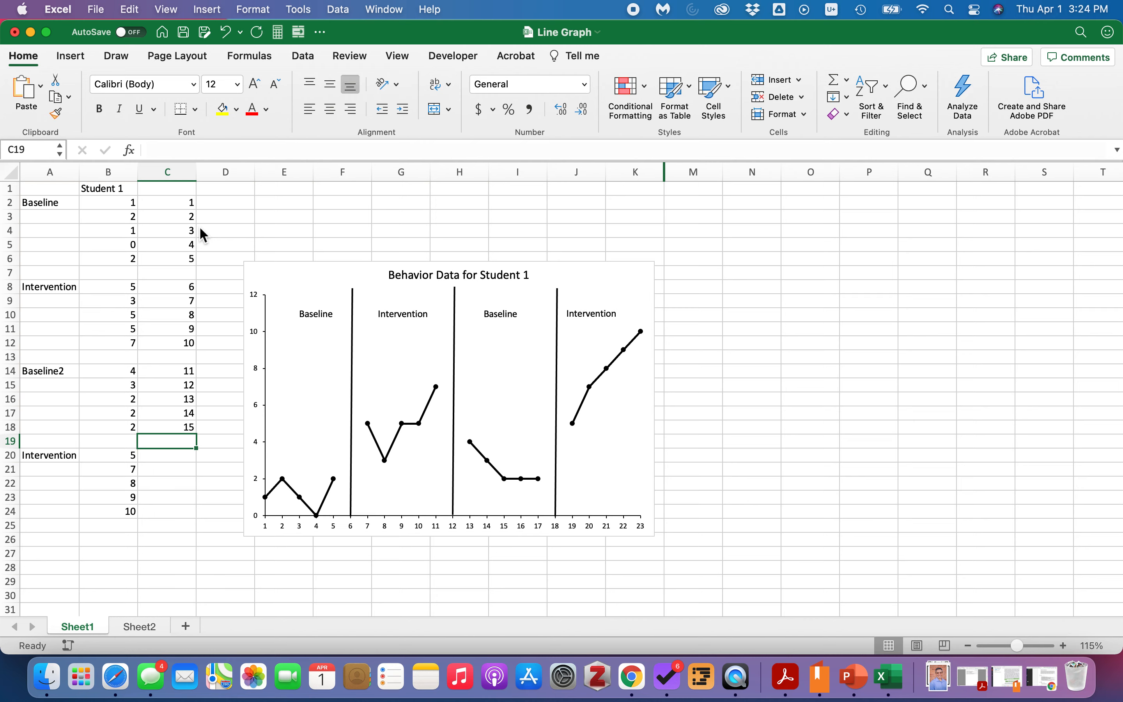
pyautogui.write('16')
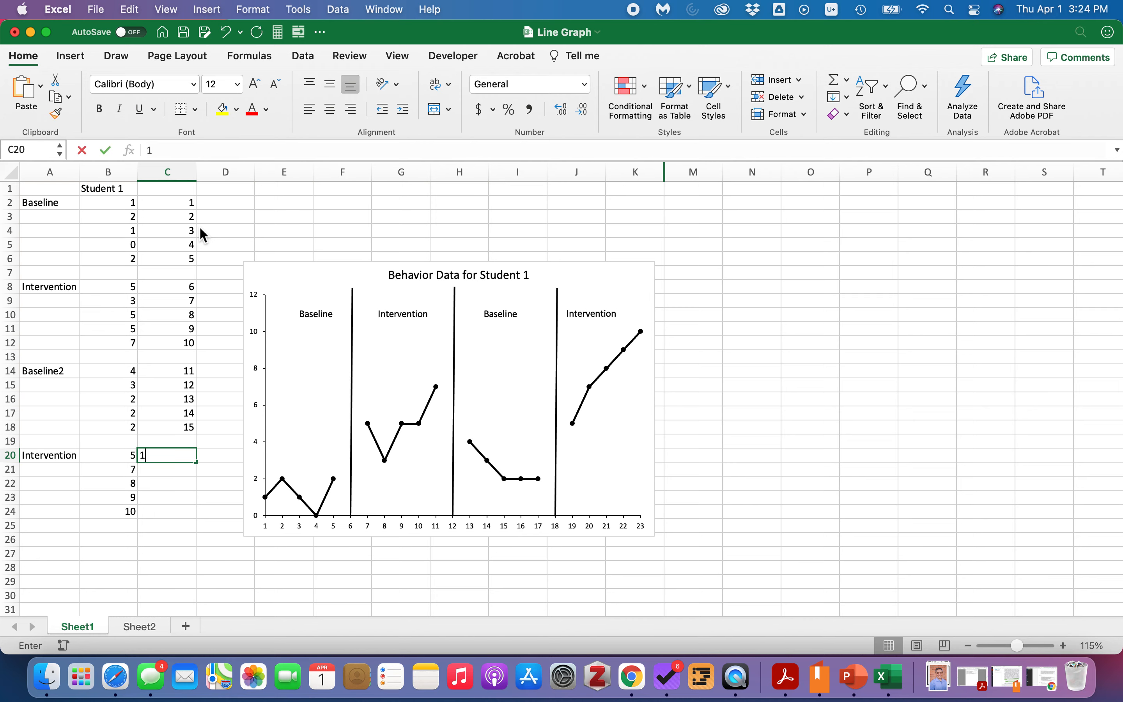
pyautogui.press('Return')
pyautogui.write('17')
pyautogui.press('BackSpace')
pyautogui.press('BackSpace')
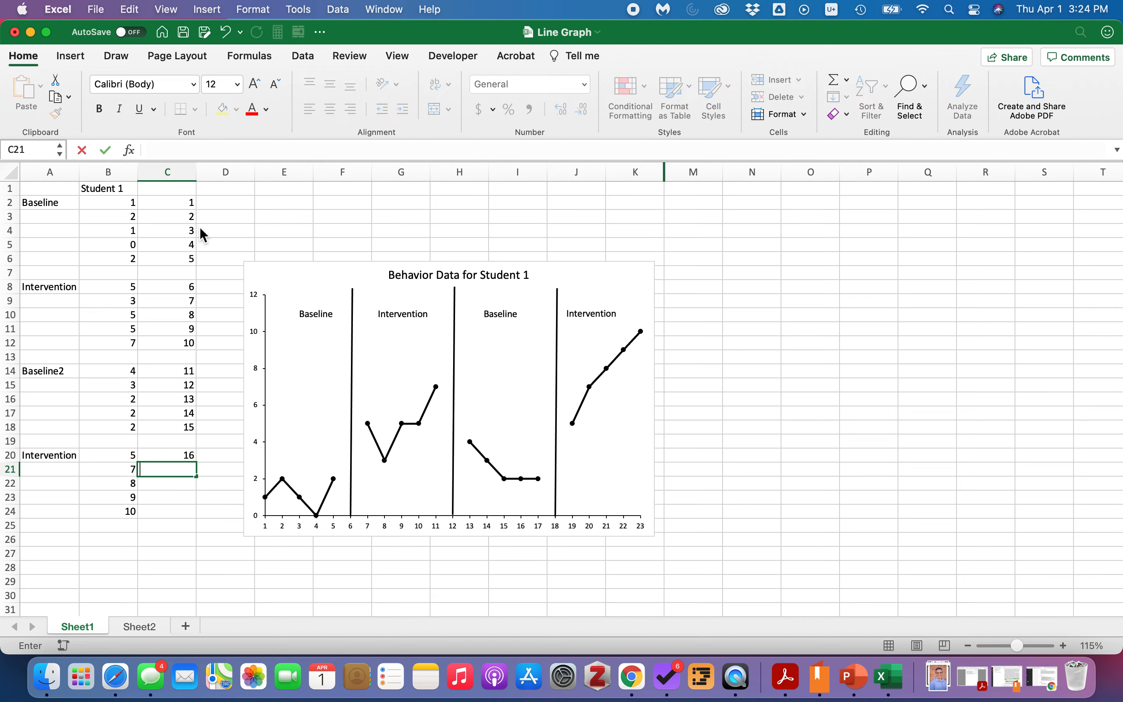
# Replace the values in C16:C18 with 11, 10 and 10.
pyautogui.moveTo(188, 398); pyautogui.dragTo(187, 436)
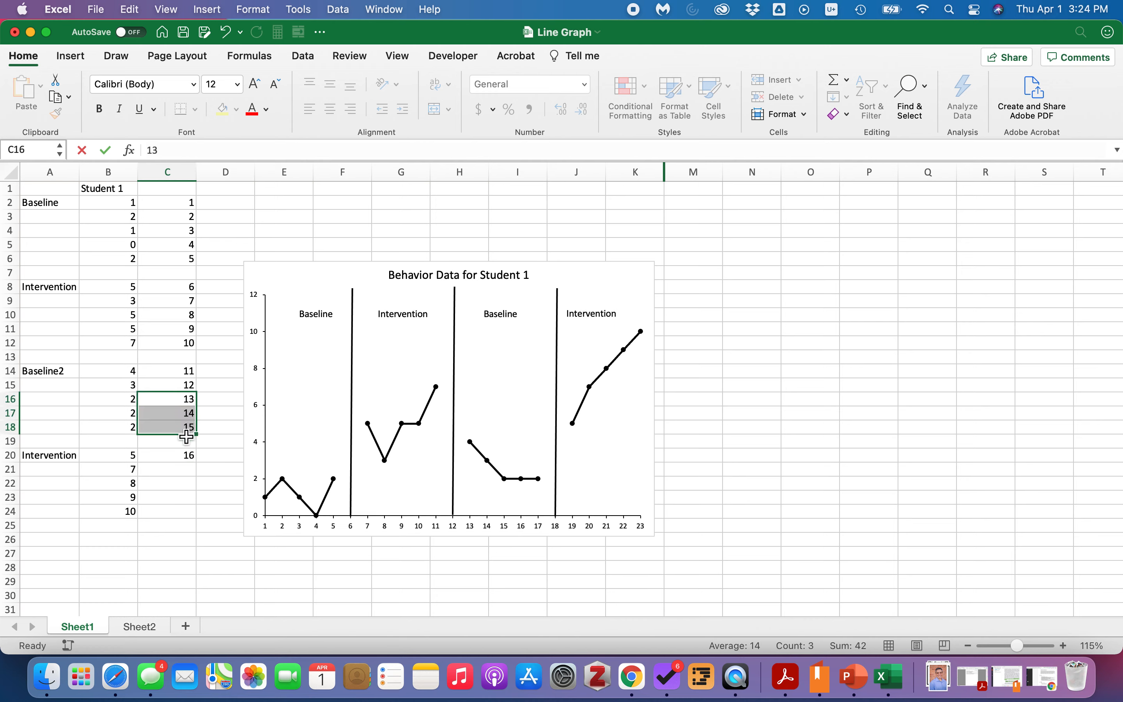
pyautogui.write('11')
pyautogui.press('Return')
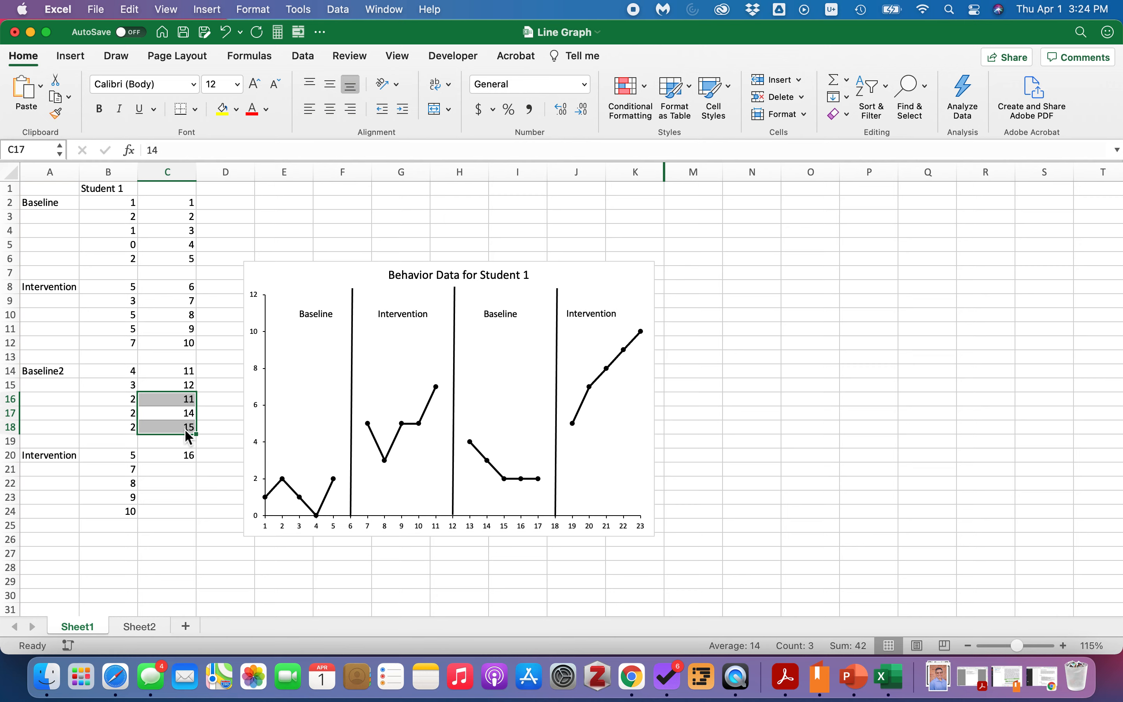
pyautogui.write('10')
pyautogui.press('Return')
pyautogui.write('10')
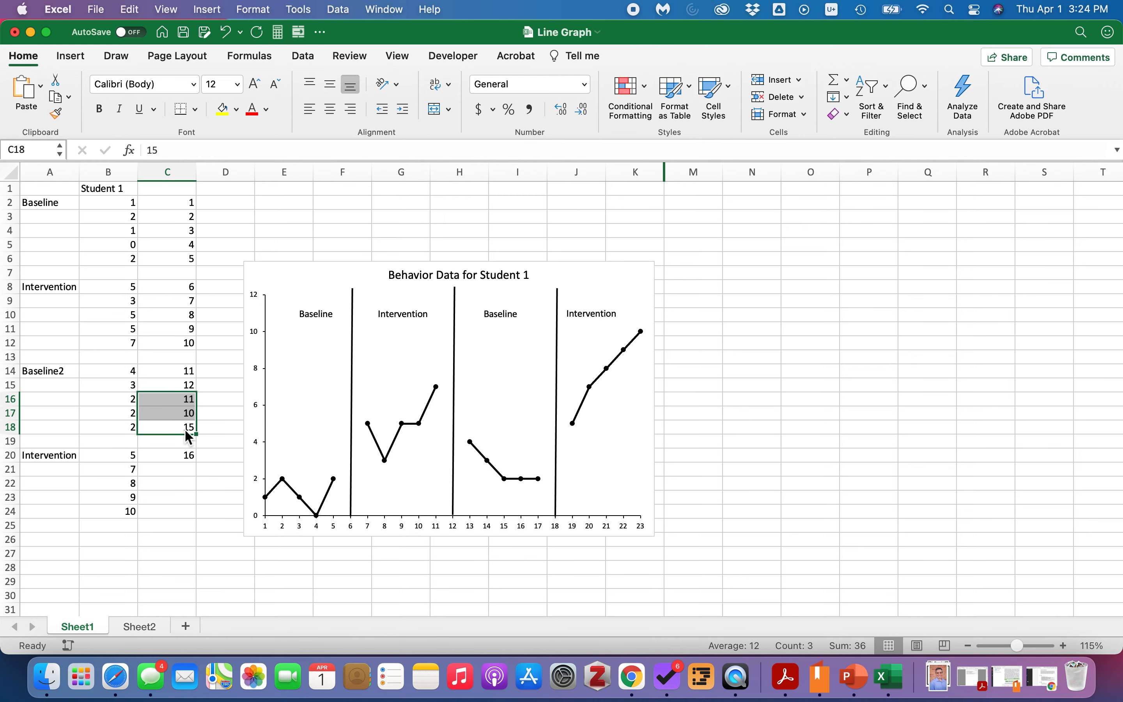
pyautogui.press('Return')
pyautogui.press('Return')
# Enter 9, 10, 11, 12 and 9 in C20:C24.
pyautogui.click(186, 455)
pyautogui.write('9')
pyautogui.press('Return')
pyautogui.write('10')
pyautogui.press('Return')
pyautogui.write('11')
pyautogui.press('Return')
pyautogui.write('12')
pyautogui.press('Return')
pyautogui.write('9')
pyautogui.press('Return')
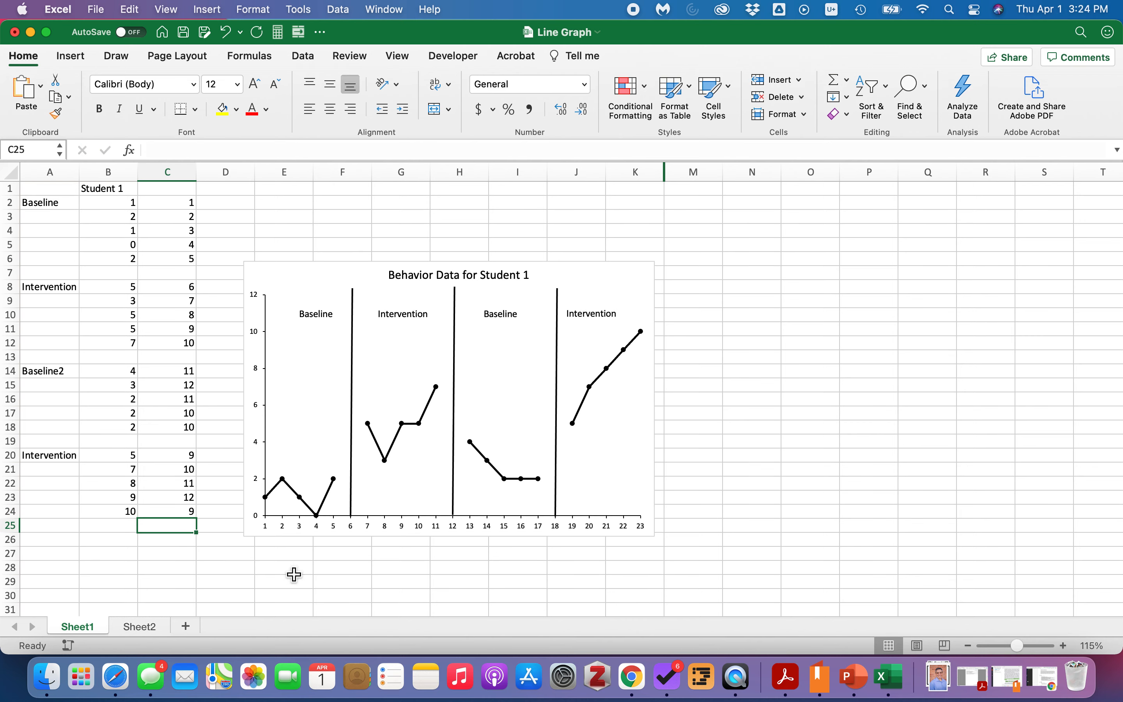
# Extend the chart's data range to include column C as a second series.
pyautogui.click(125, 210)
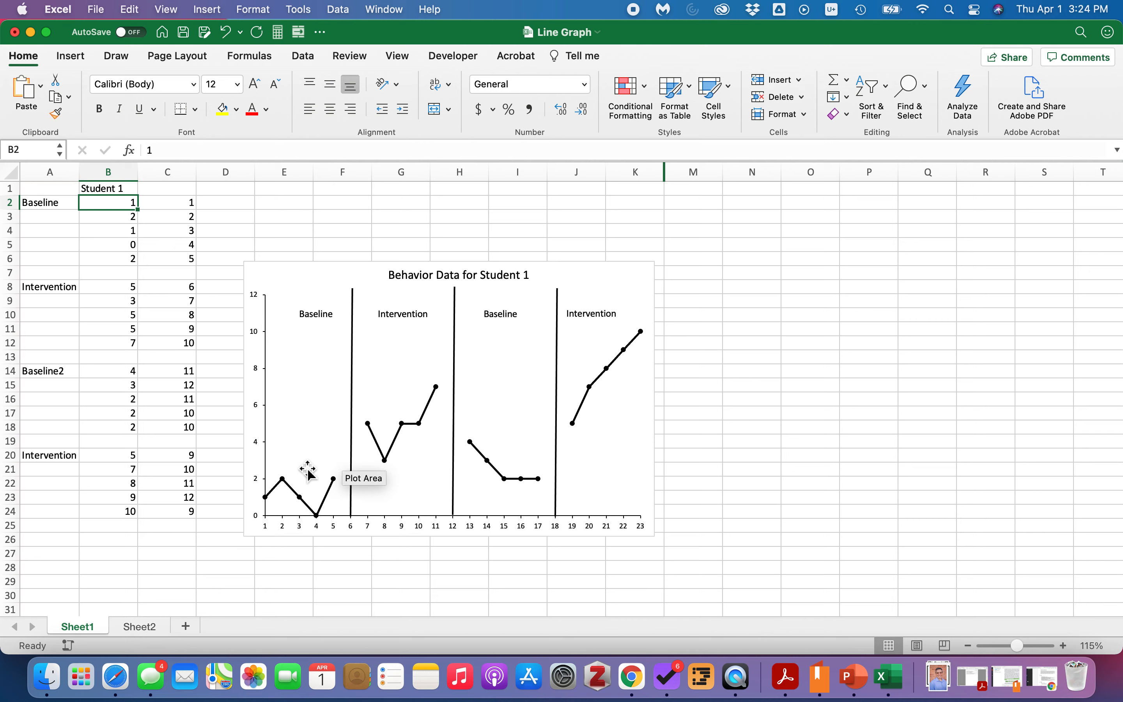
pyautogui.click(306, 343)
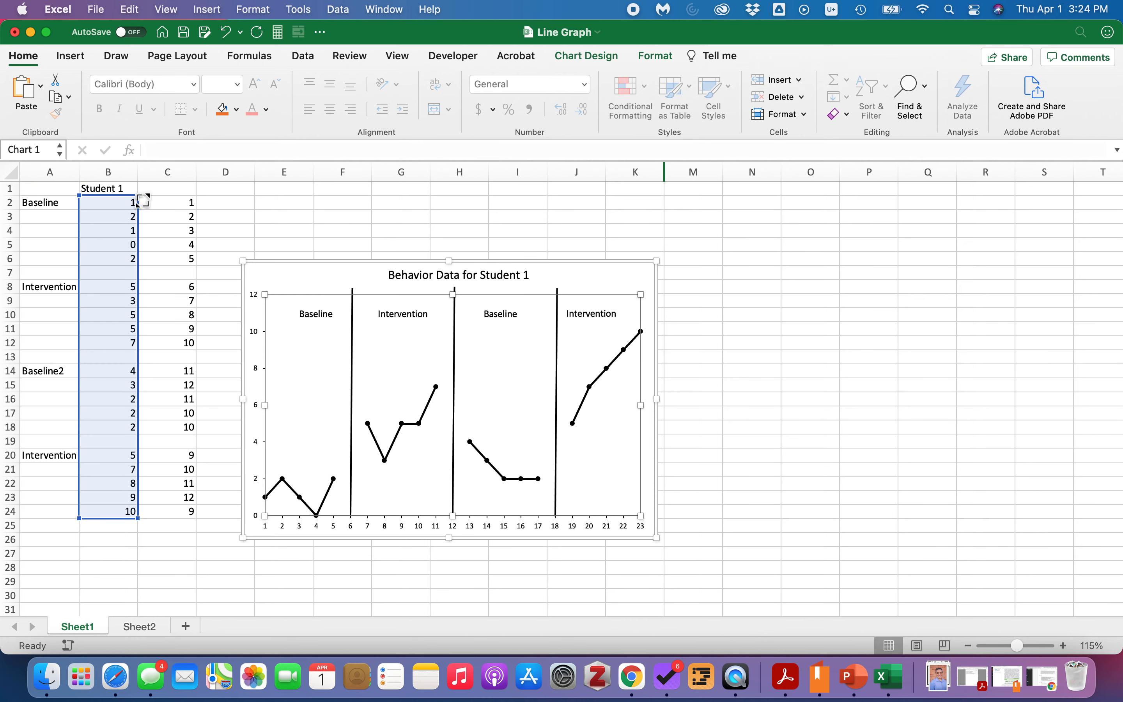
pyautogui.moveTo(163, 201); pyautogui.dragTo(184, 200)
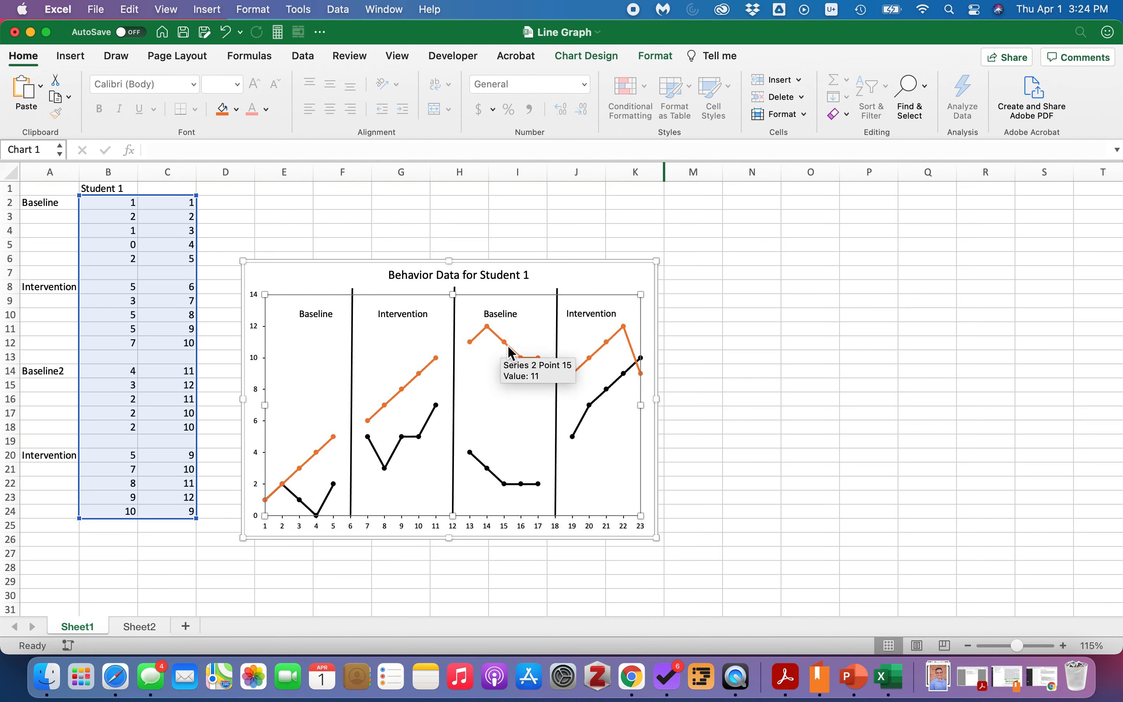
pyautogui.click(719, 468)
pyautogui.click(800, 444)
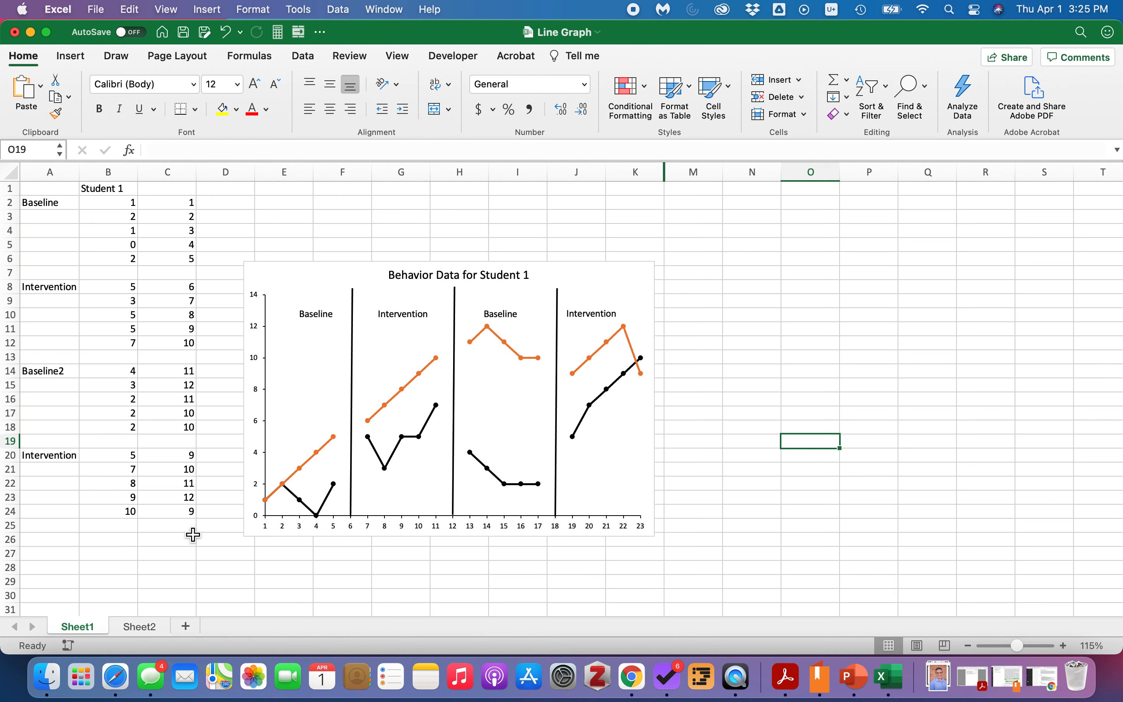
# Shrink the chart's data range back to column B only.
pyautogui.moveTo(186, 205); pyautogui.dragTo(188, 441)
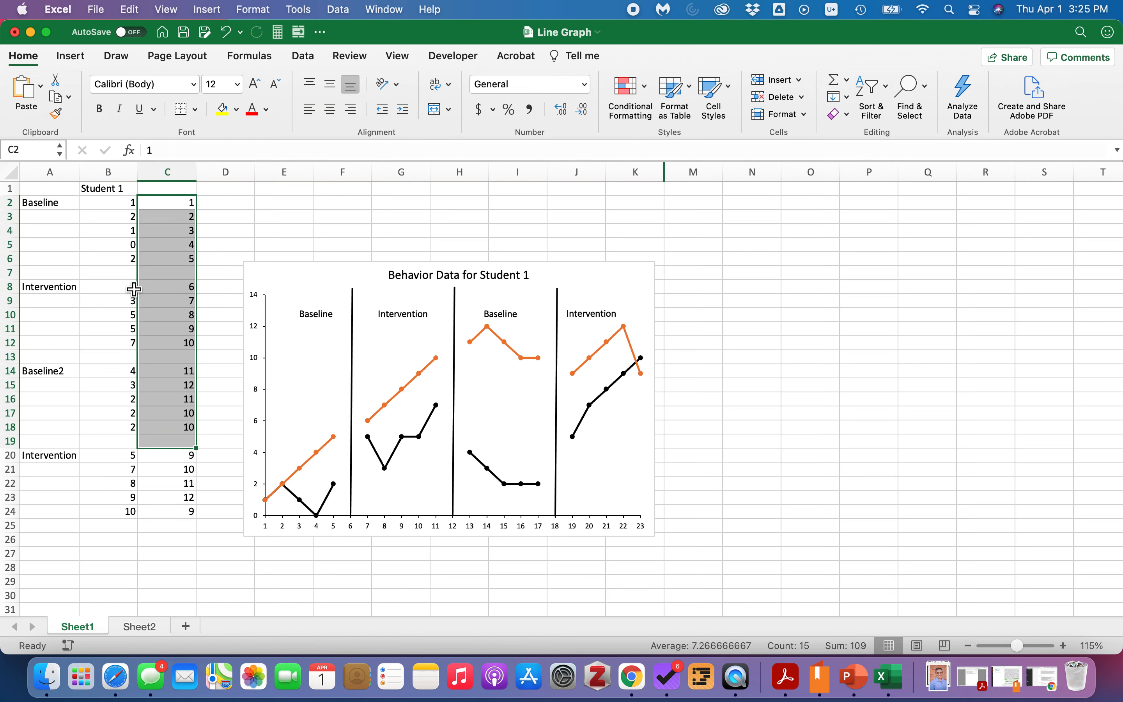
pyautogui.click(301, 360)
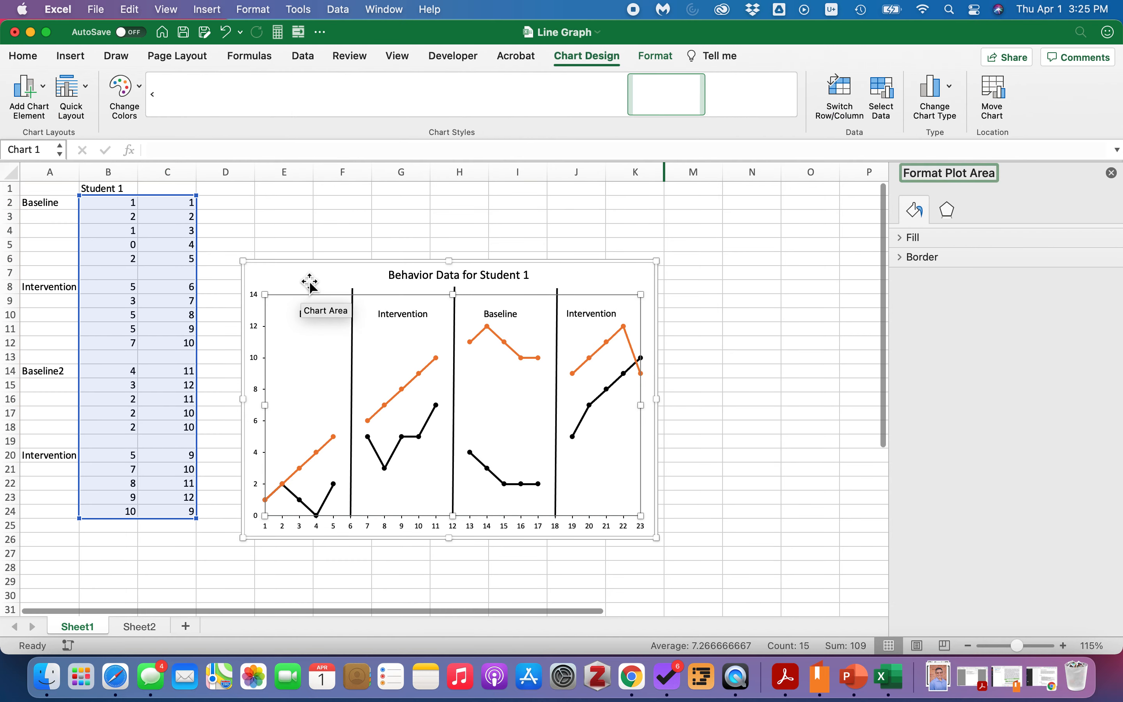
pyautogui.moveTo(195, 200); pyautogui.dragTo(154, 200)
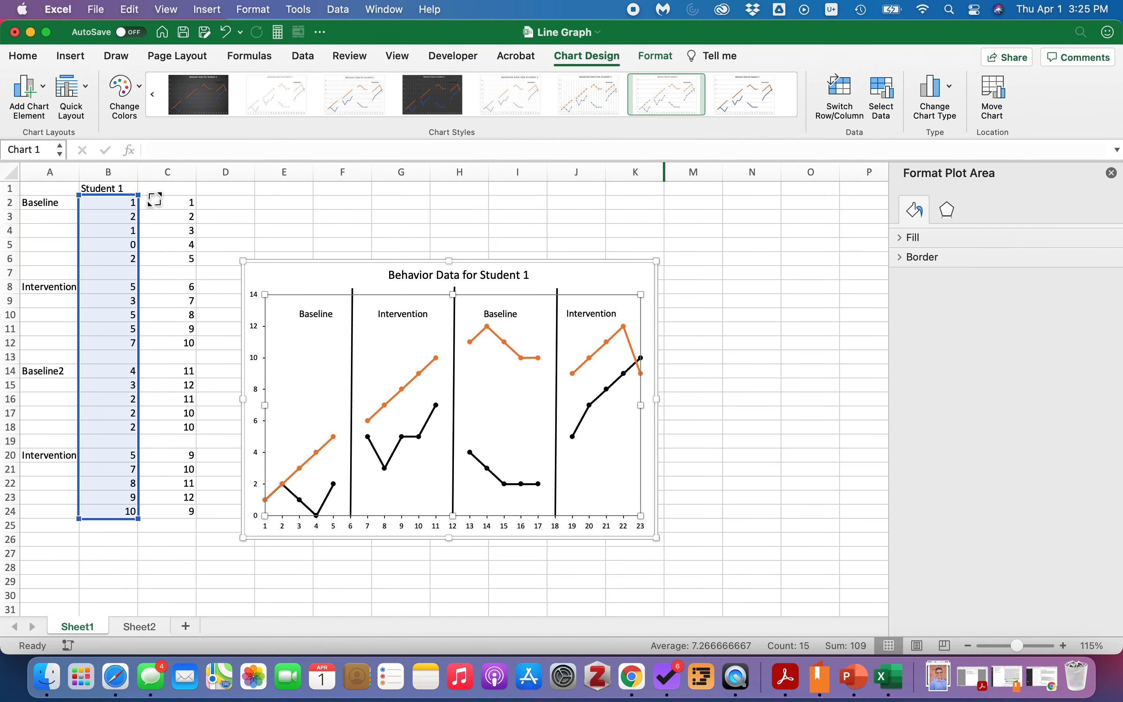
pyautogui.click(250, 223)
# Clear the values in C2:C24.
pyautogui.moveTo(175, 205); pyautogui.dragTo(186, 514)
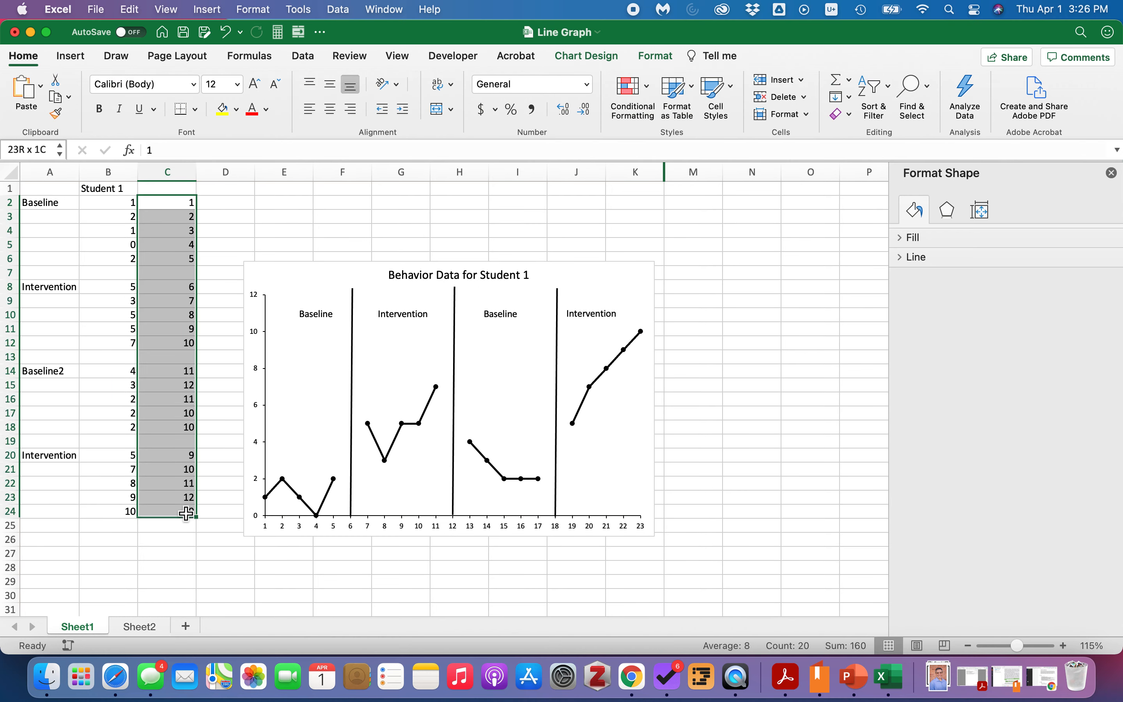
pyautogui.press('Delete')
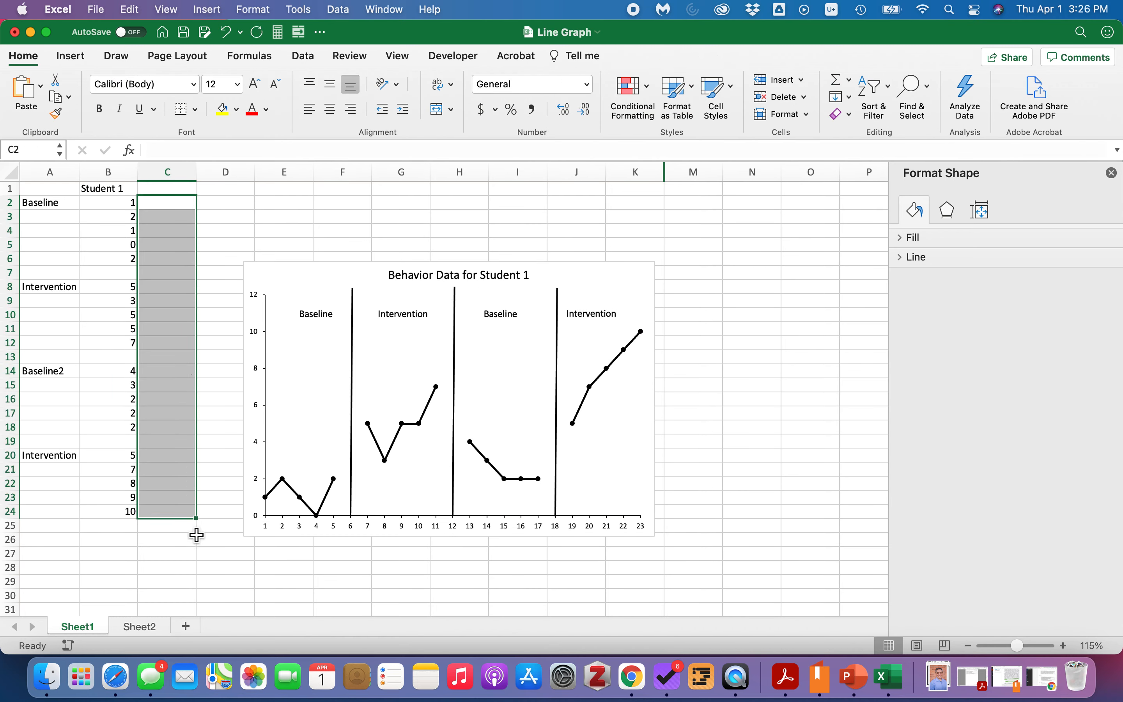
pyautogui.click(198, 560)
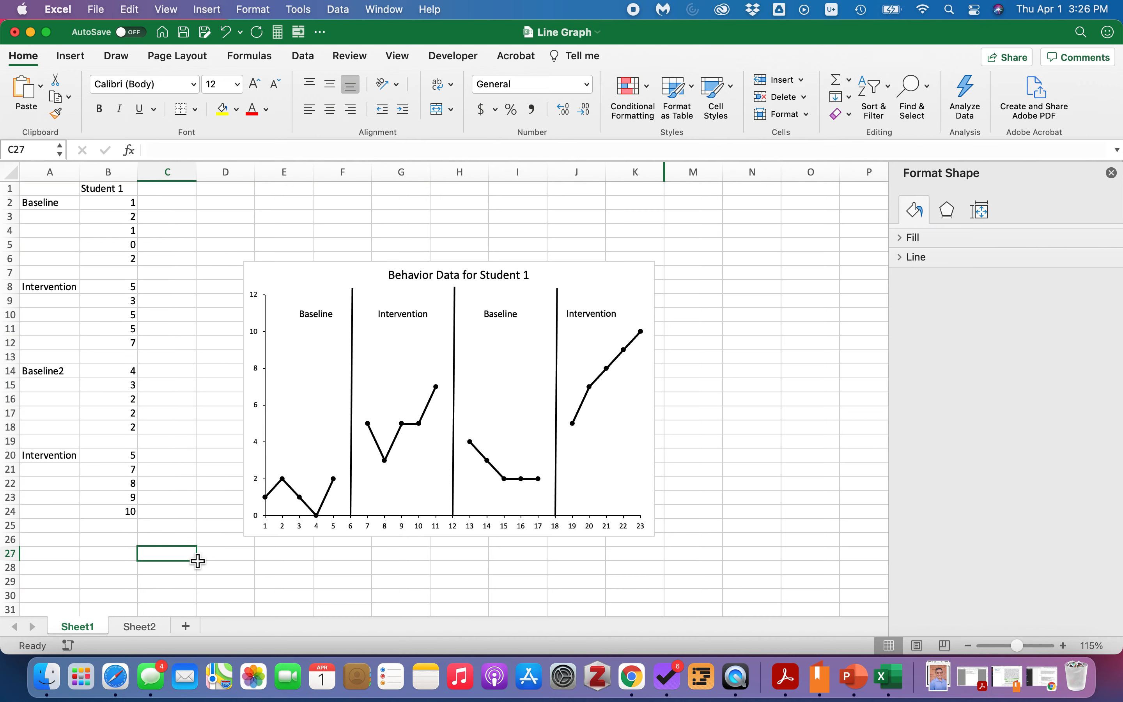
# On Sheet2, enter the headers P1 and P2 in A1 and B1.
pyautogui.click(139, 627)
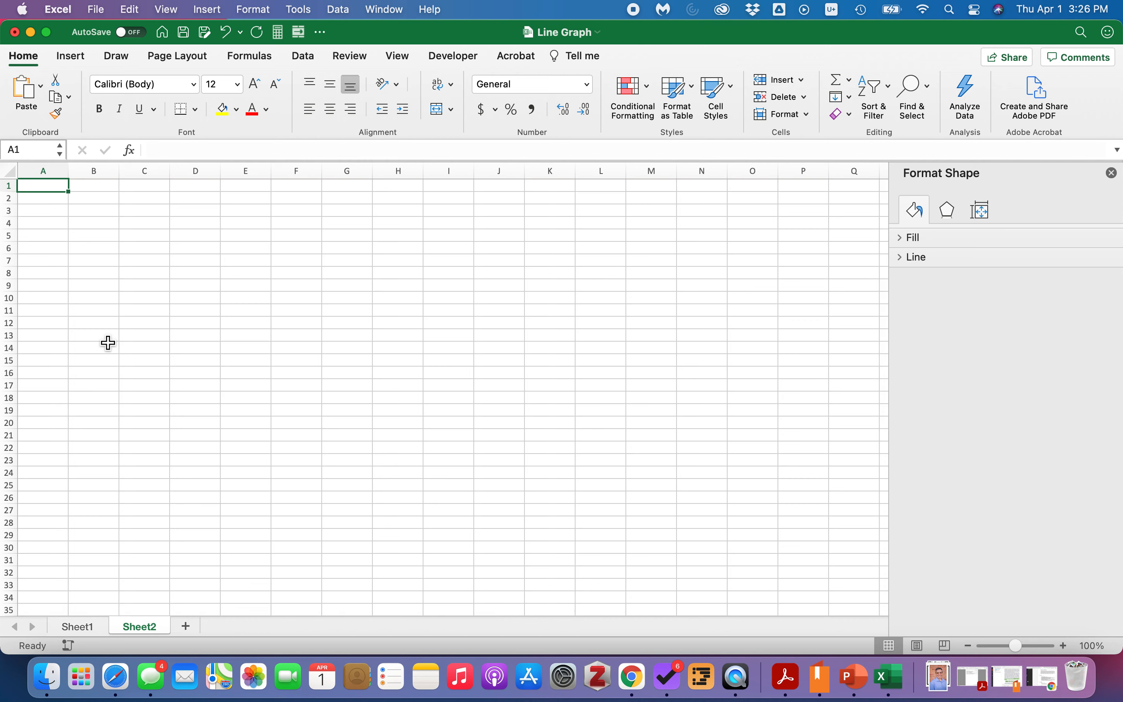
pyautogui.write('1')
pyautogui.press('Tab')
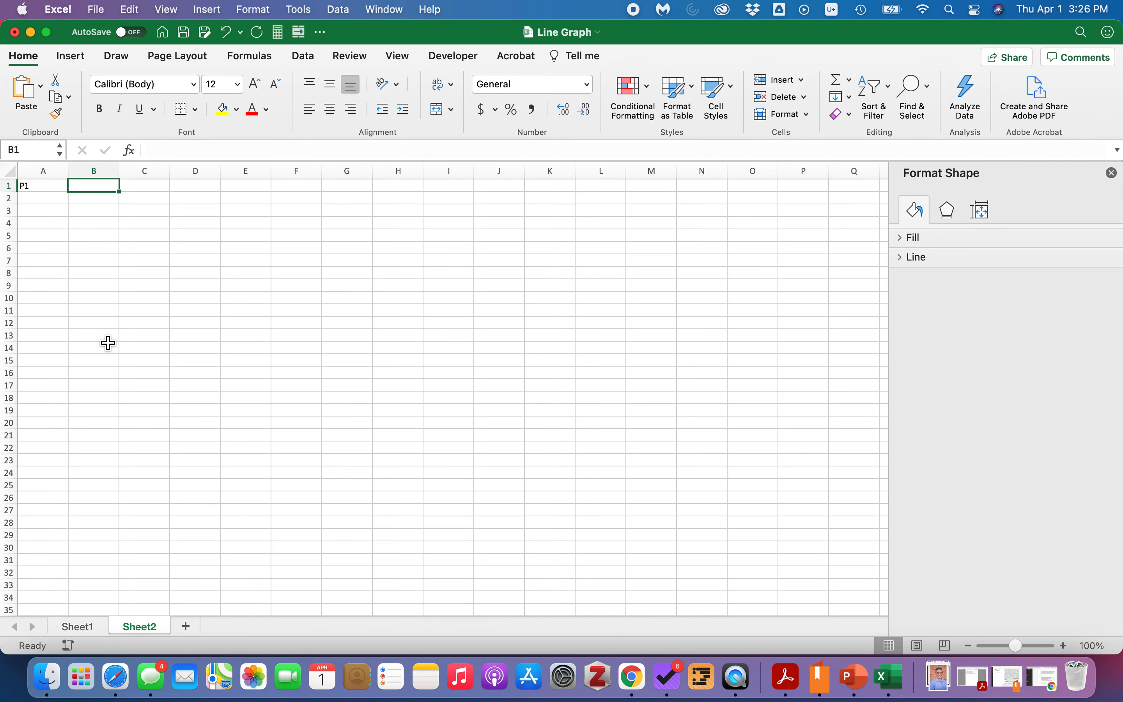
pyautogui.write('P2')
pyautogui.press('Return')
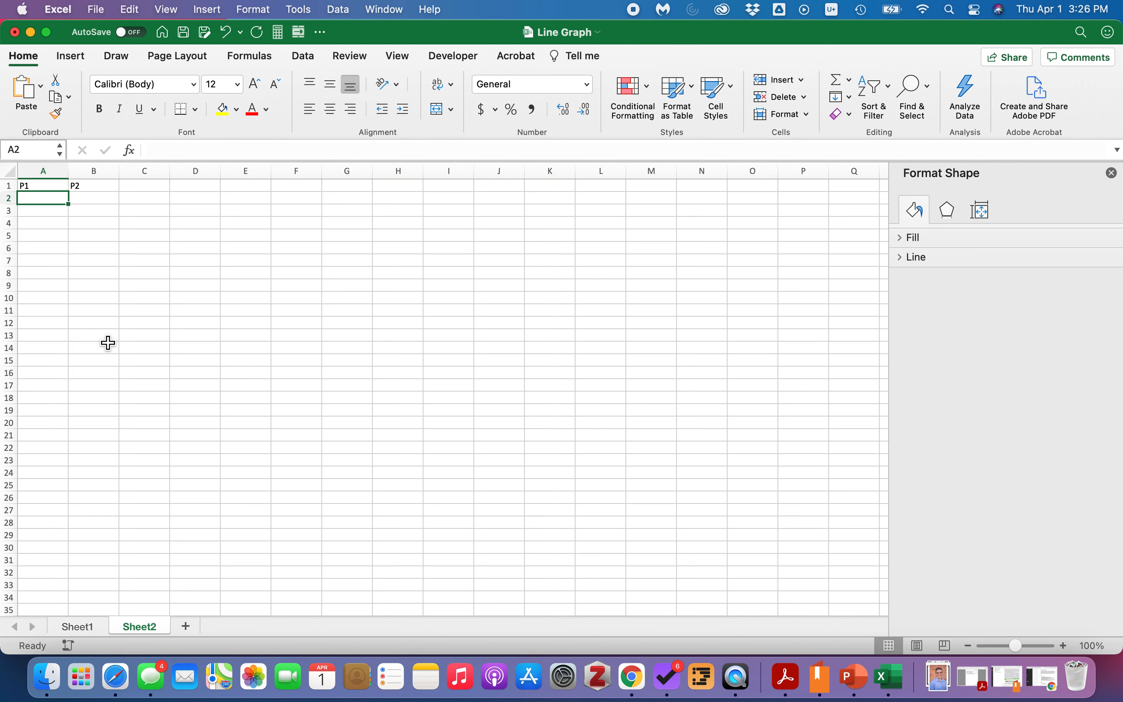
# Enter 3, 4, 4, 5, 4 and 5 in A2:A7 under P1.
pyautogui.write('3')
pyautogui.press('Return')
pyautogui.write('4')
pyautogui.press('Return')
pyautogui.write('4')
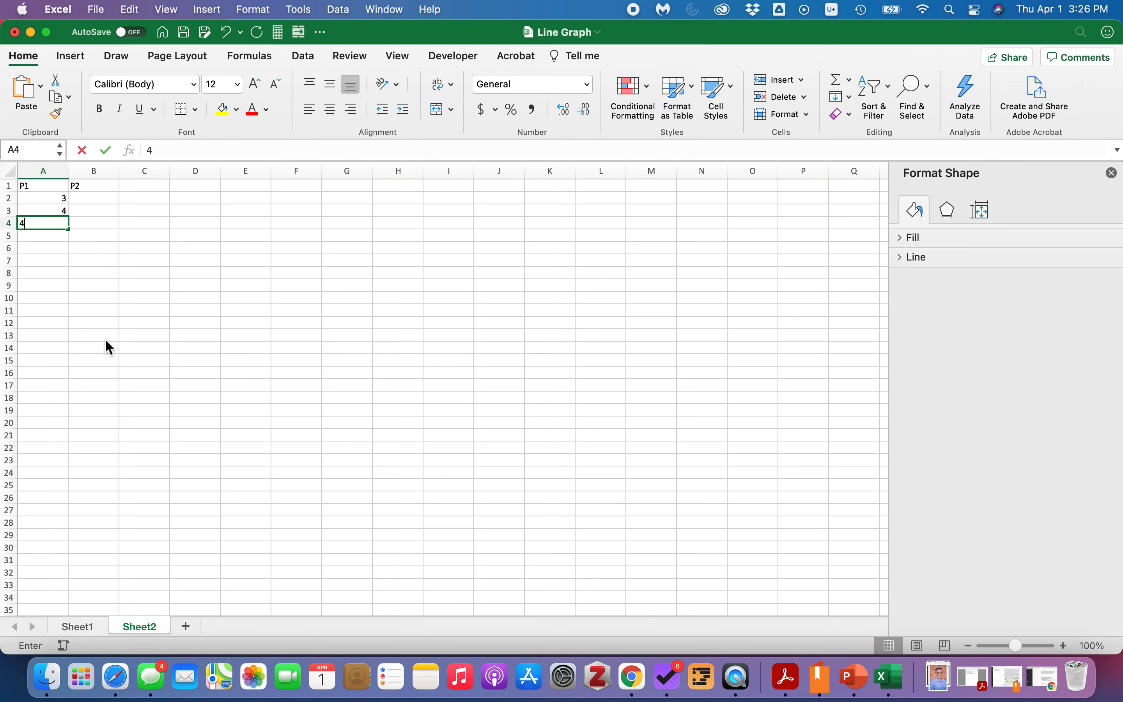
pyautogui.press('Return')
pyautogui.write('5')
pyautogui.press('Return')
pyautogui.write('4')
pyautogui.press('Return')
pyautogui.write('5')
pyautogui.press('Return')
# Enter 10, 15 and 14 in A9:A11, leaving row 8 blank.
pyautogui.press('Return')
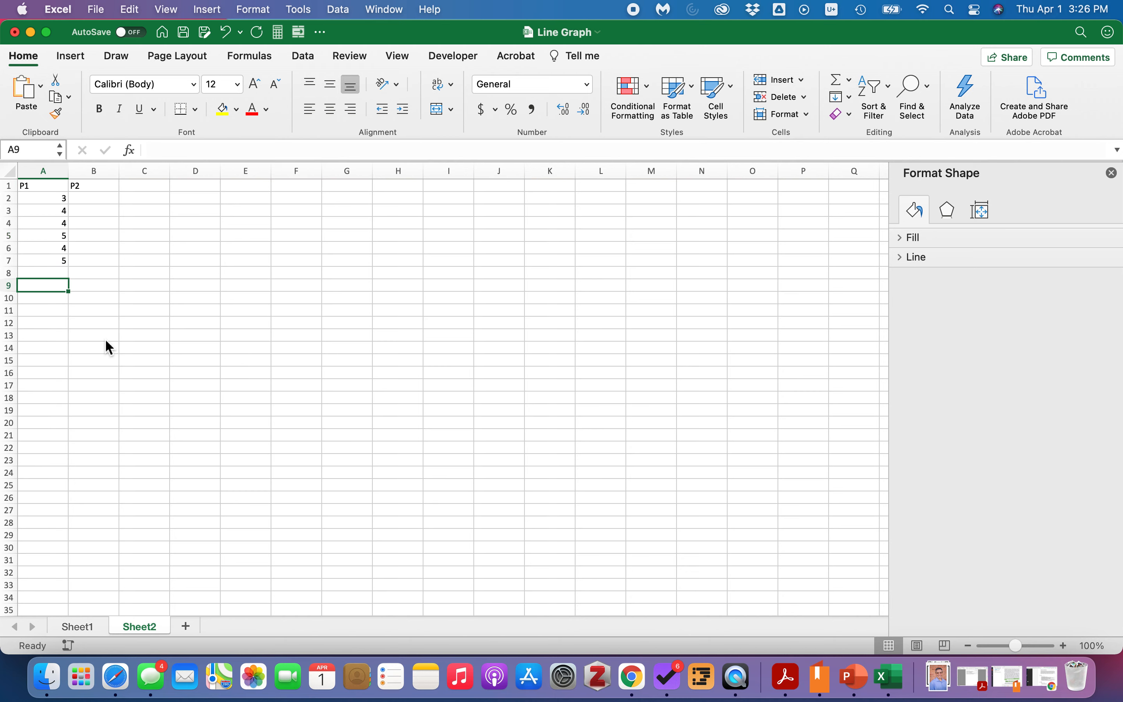
pyautogui.write('10')
pyautogui.press('Return')
pyautogui.write('15')
pyautogui.press('Return')
pyautogui.write('14')
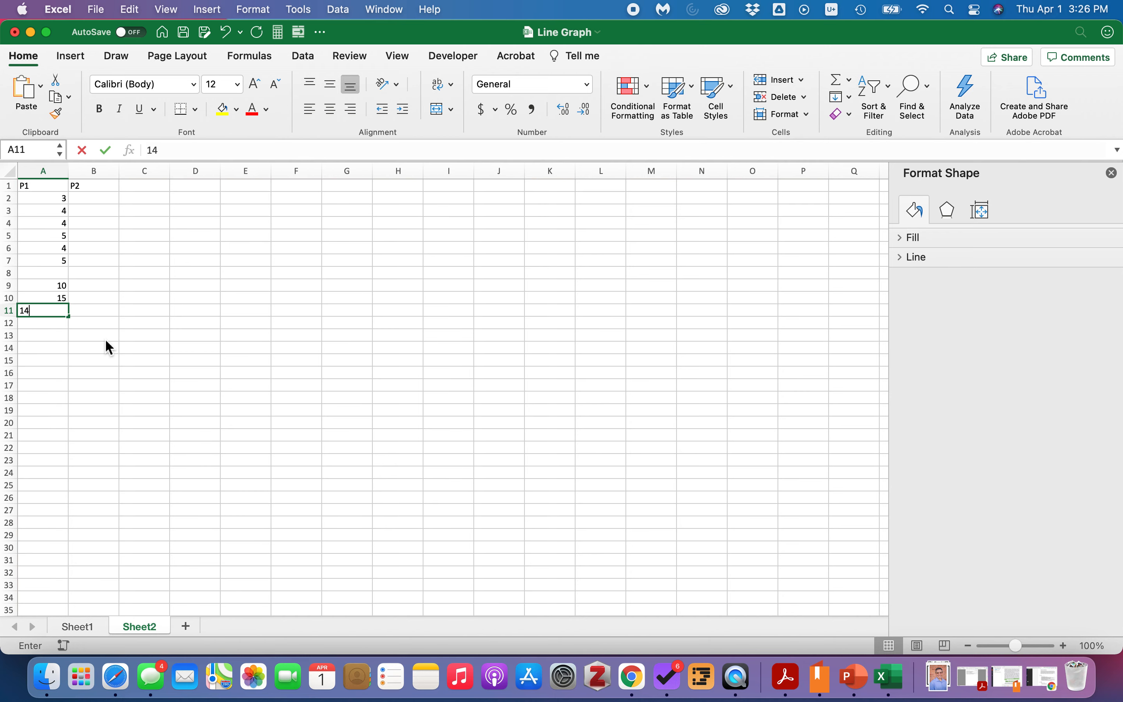
pyautogui.press('Return')
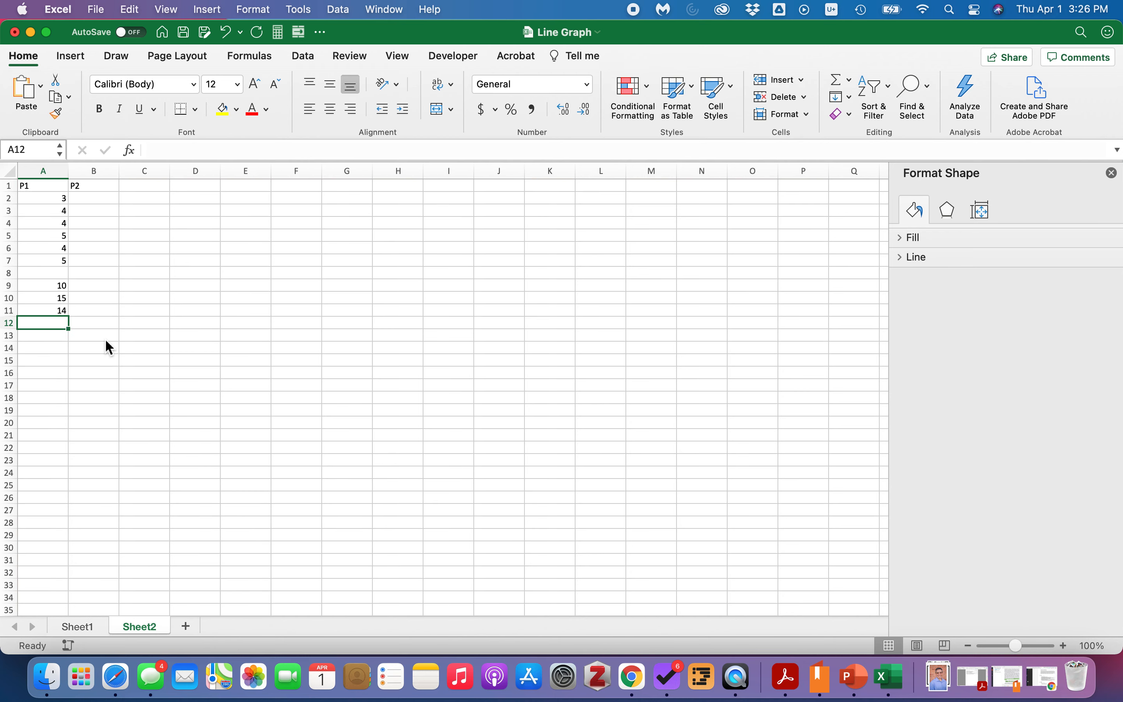
pyautogui.press('Return')
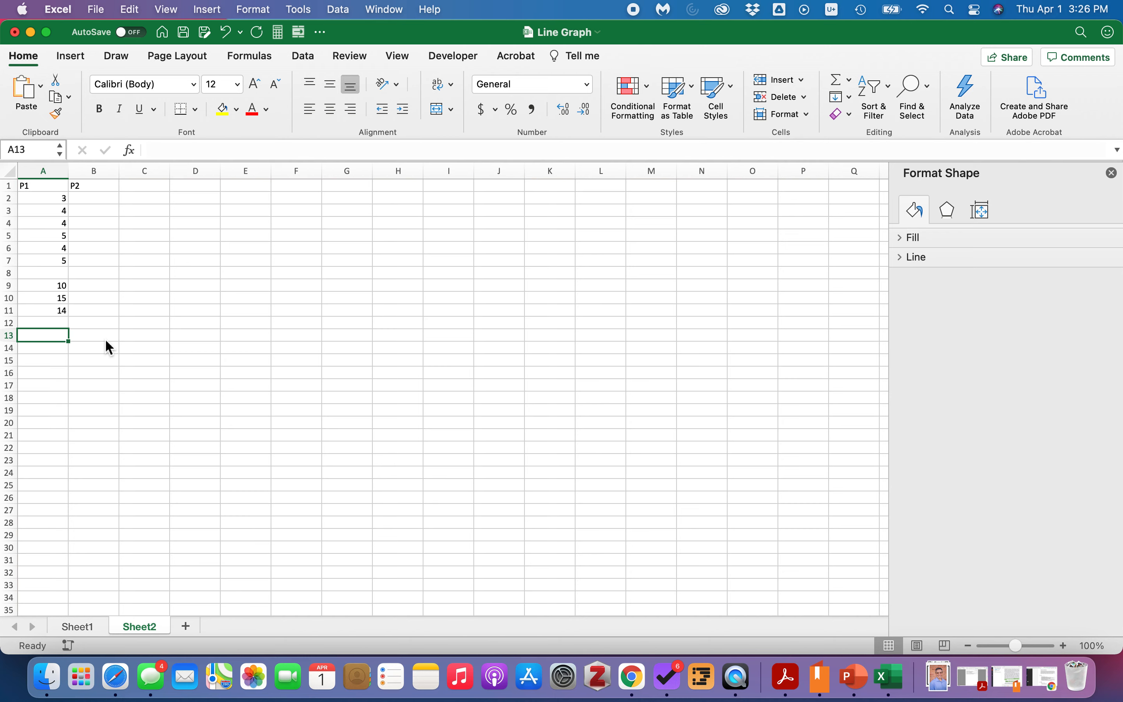
# Enter 13, 12 and 15 in A13:A15, leaving row 12 blank.
pyautogui.write('13')
pyautogui.press('Return')
pyautogui.write('12')
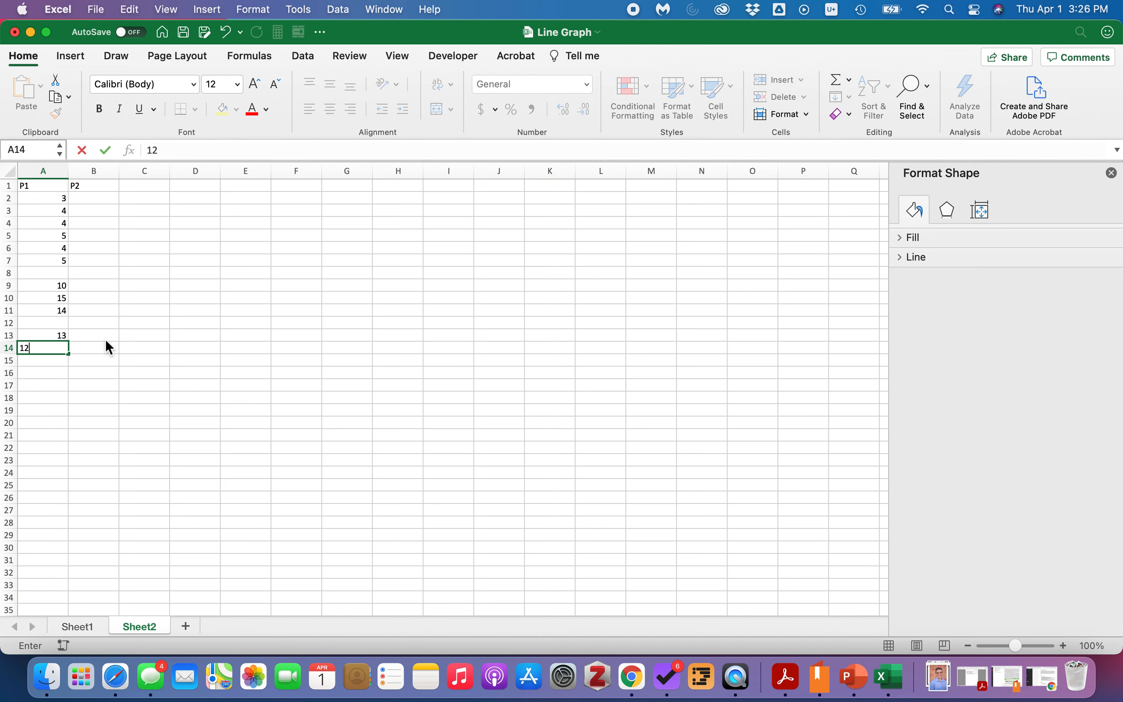
pyautogui.press('Return')
pyautogui.write('15')
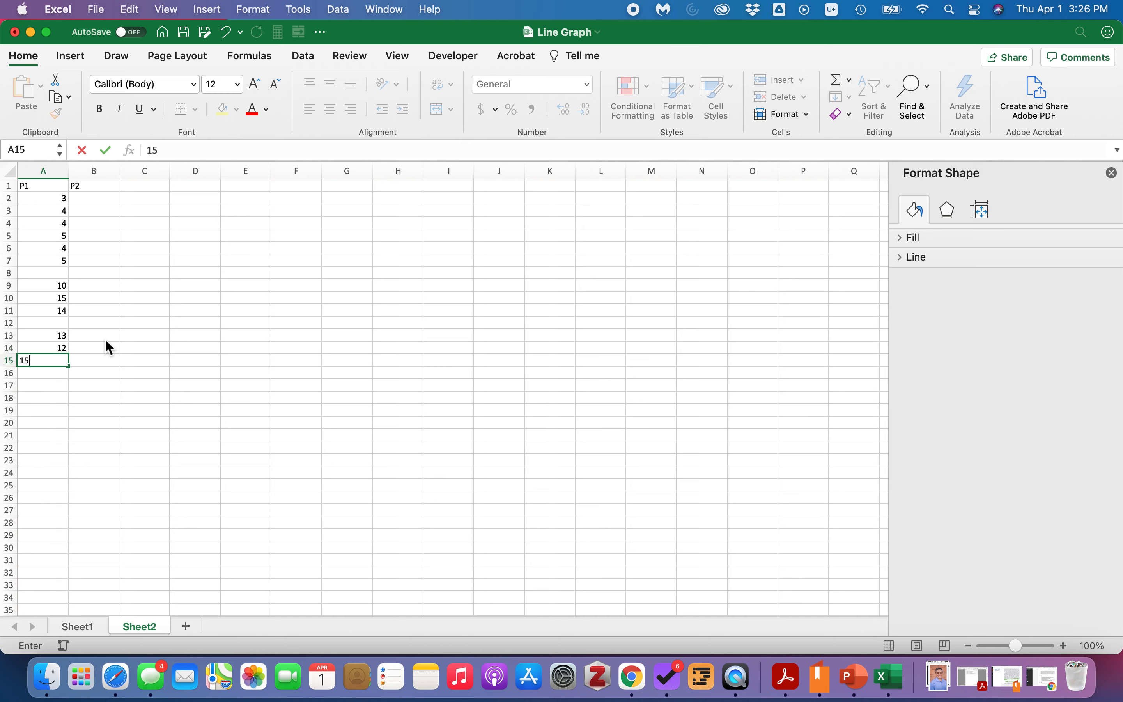
pyautogui.press('Return')
pyautogui.press('Return')
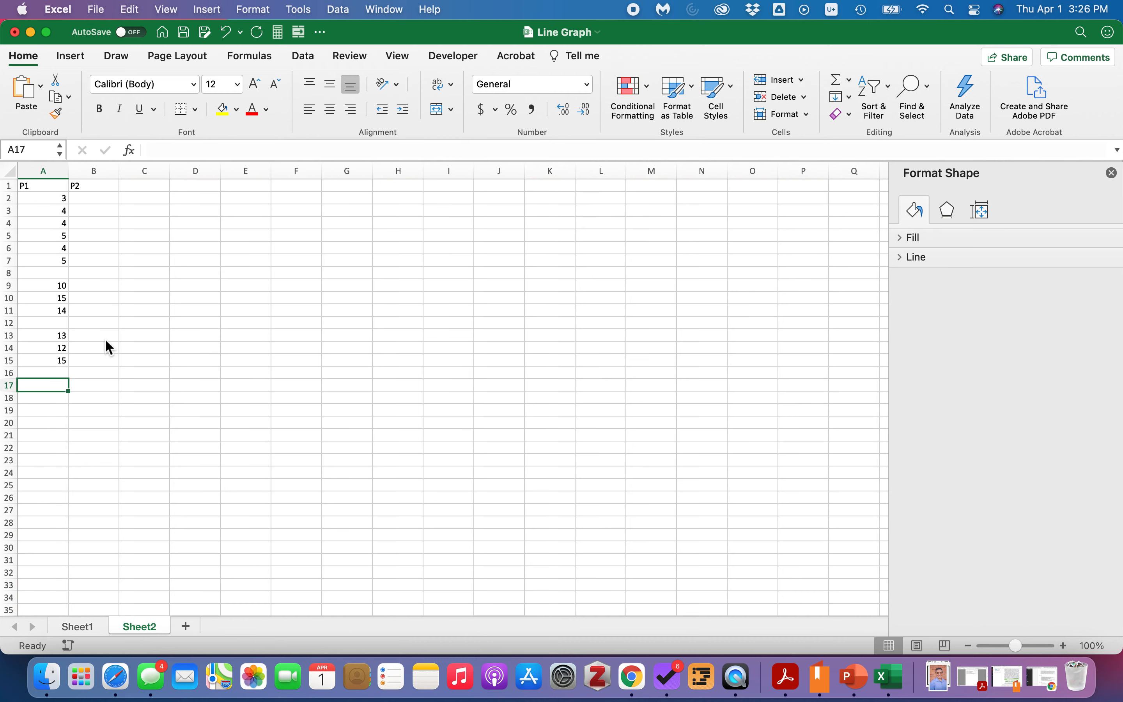
# Enter 16, 14 and 12 in A17:A19, leaving row 16 blank.
pyautogui.write('16')
pyautogui.press('Return')
pyautogui.write('14')
pyautogui.press('Return')
pyautogui.write('12')
pyautogui.press('Return')
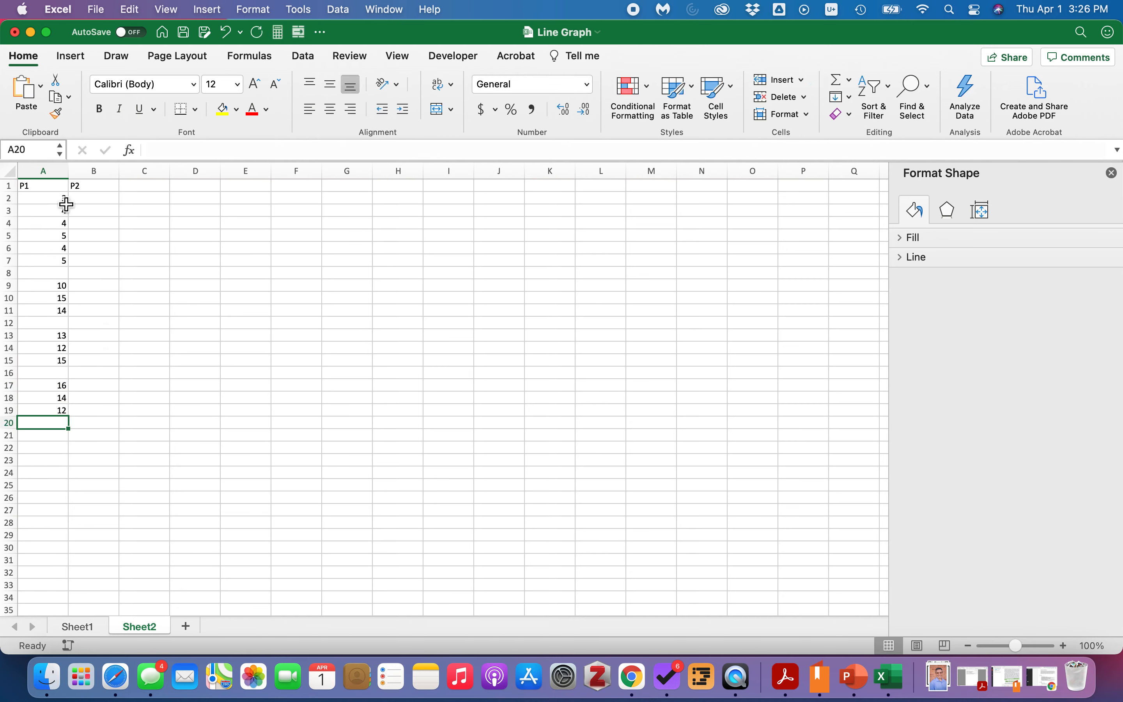
pyautogui.click(51, 274)
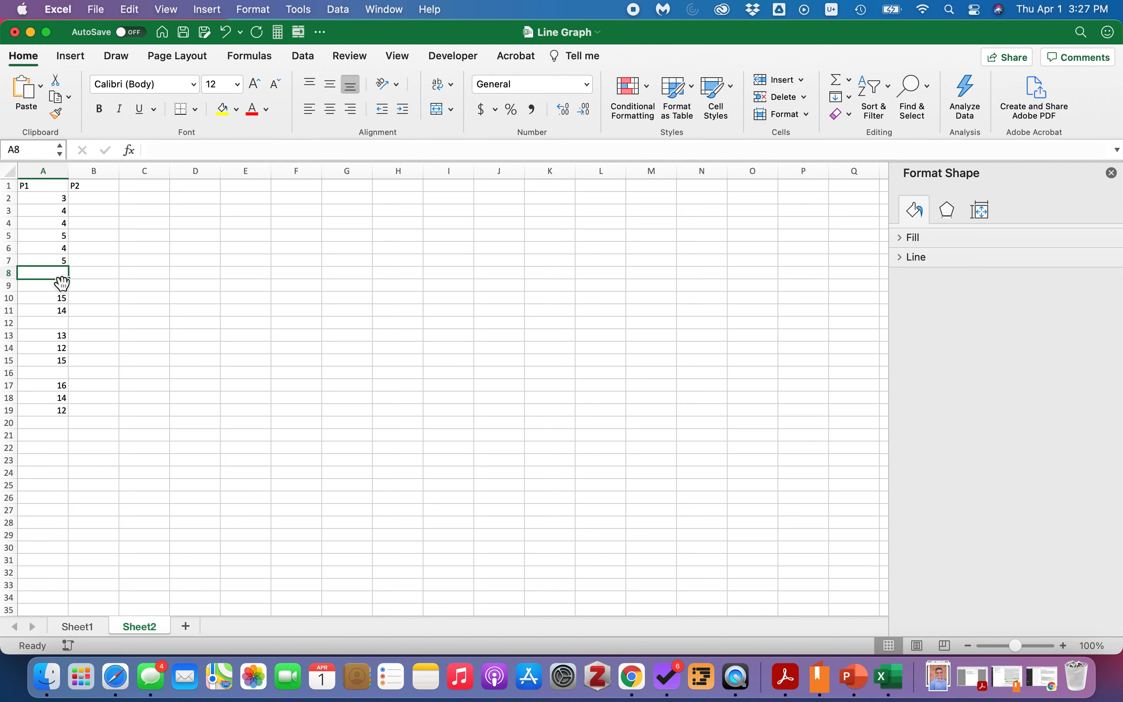
pyautogui.click(61, 324)
pyautogui.click(57, 374)
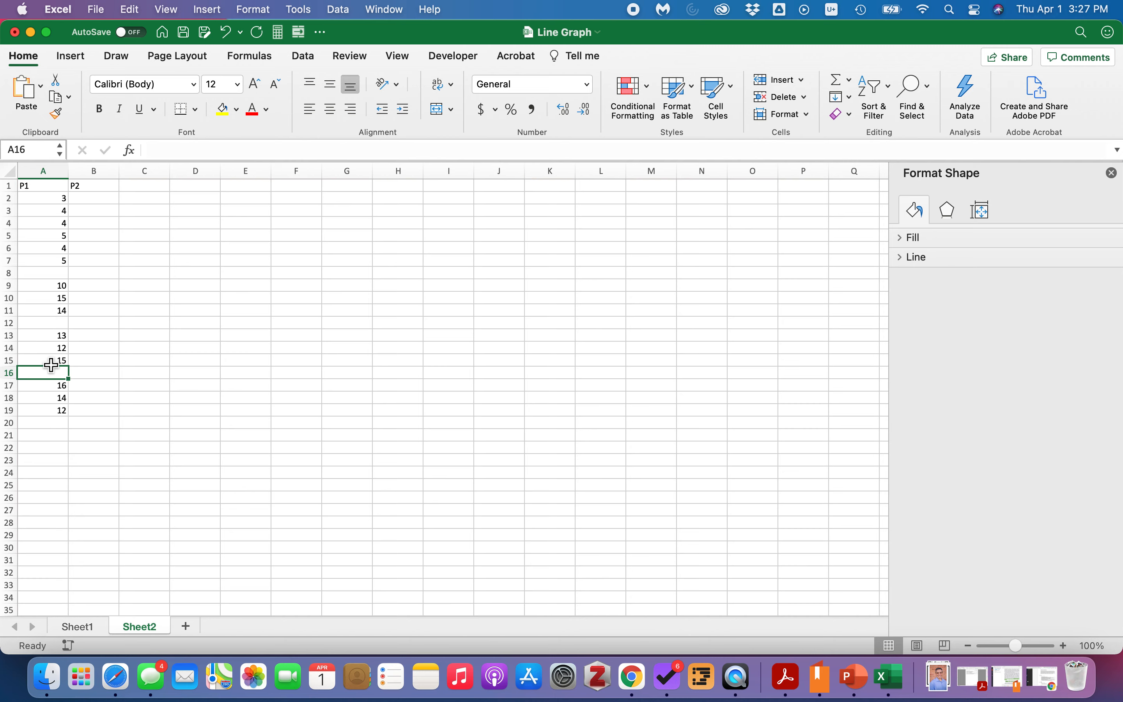
# Enter 4, 3, 2, 0, 1 and 2 in B2:B7 under P2.
pyautogui.click(88, 200)
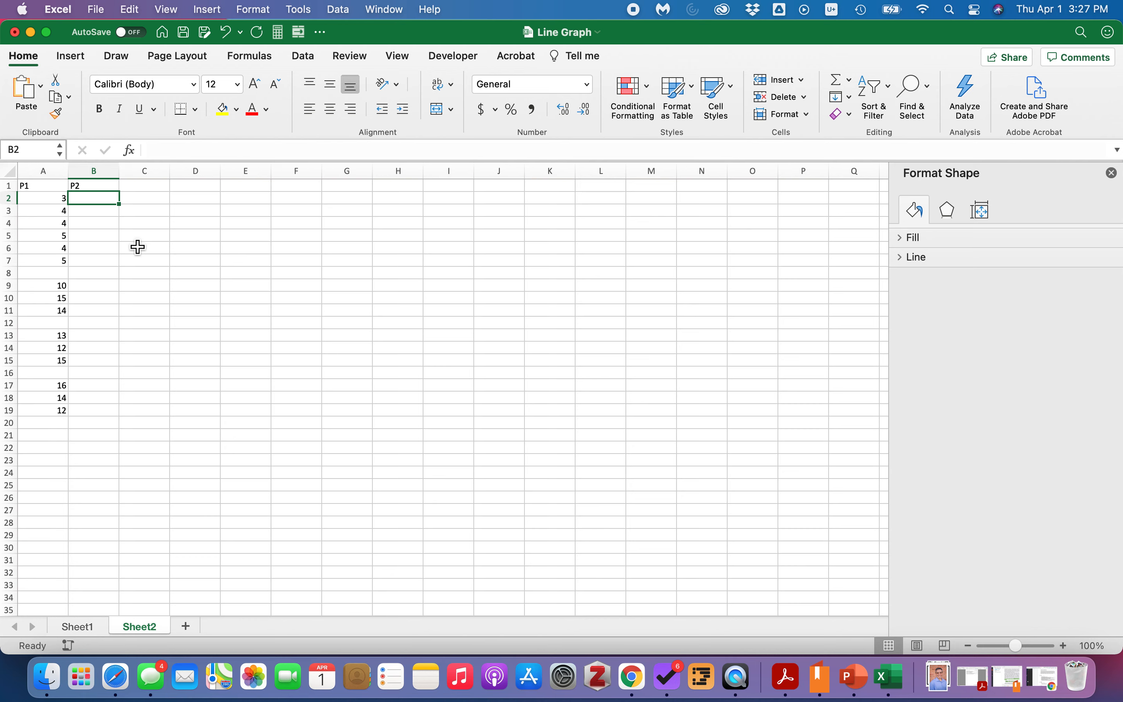
pyautogui.write('4')
pyautogui.press('Return')
pyautogui.write('3')
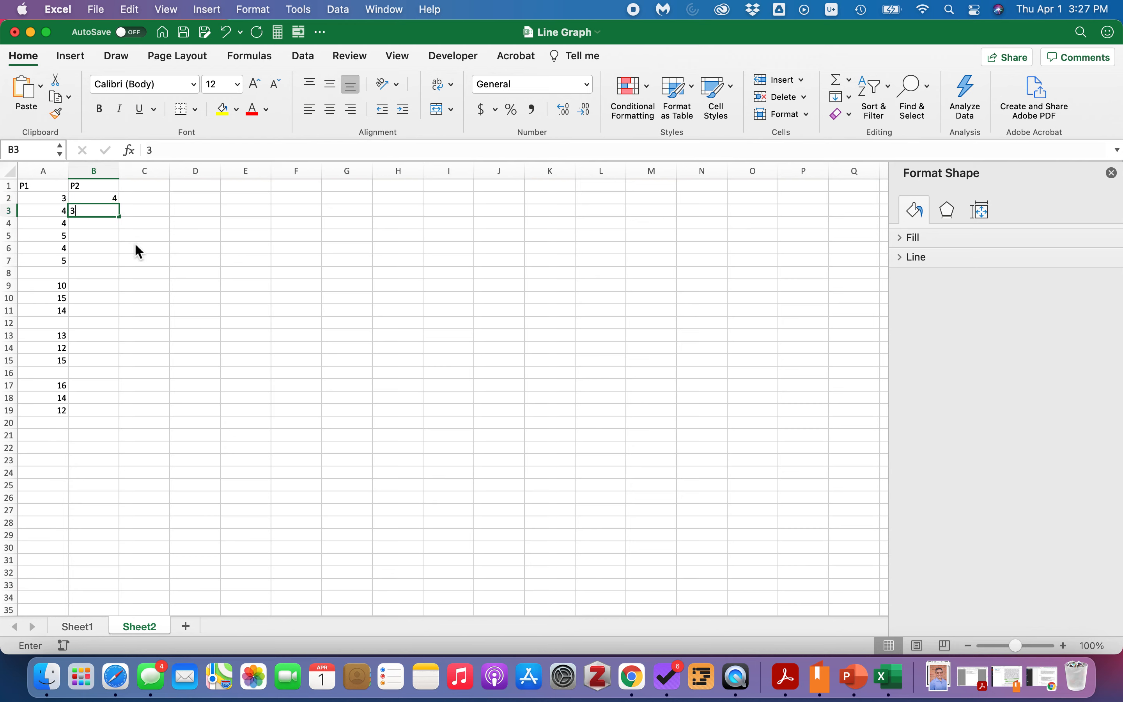
pyautogui.press('Return')
pyautogui.write('2')
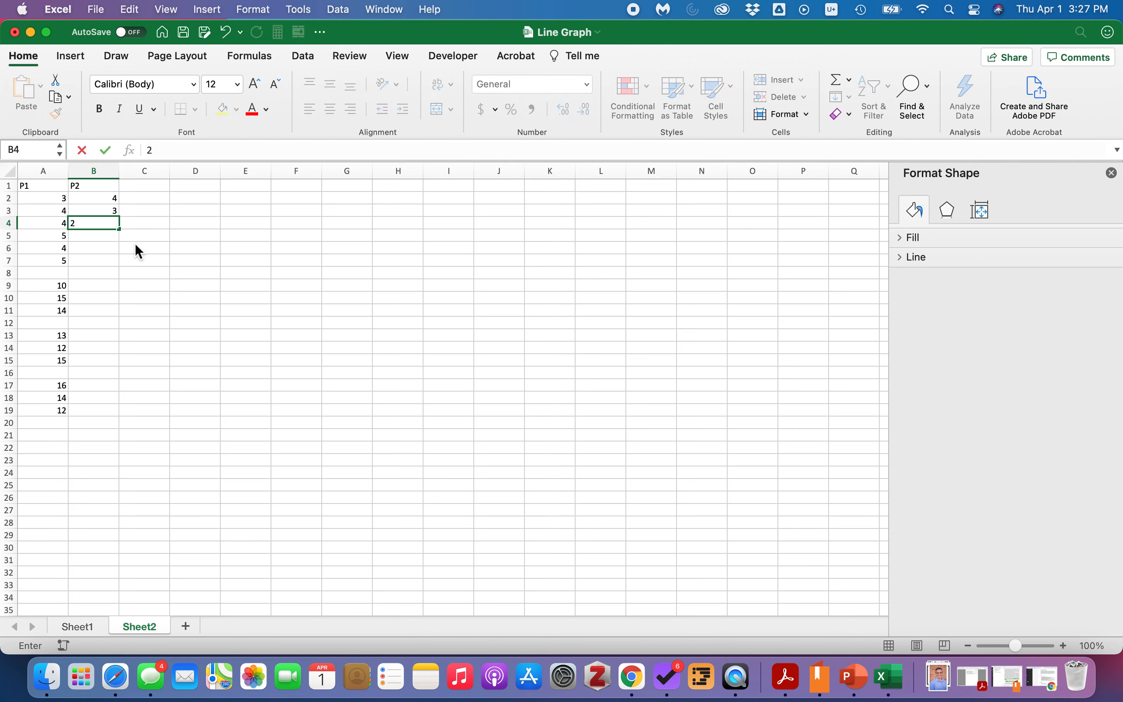
pyautogui.press('Return')
pyautogui.write('0')
pyautogui.press('Return')
pyautogui.write('1')
pyautogui.press('Return')
pyautogui.write('2')
pyautogui.press('Return')
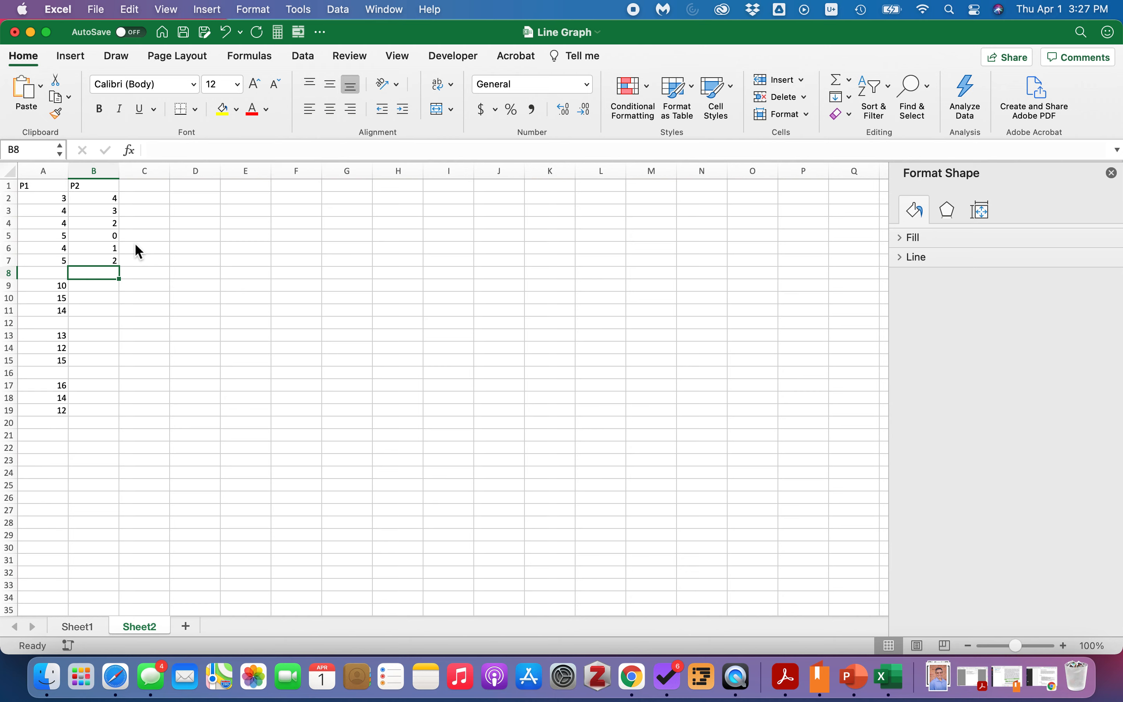
# Enter 0, 1 and 2 in B8:B10, leaving B11 blank.
pyautogui.write('0')
pyautogui.press('Return')
pyautogui.write('1')
pyautogui.press('Return')
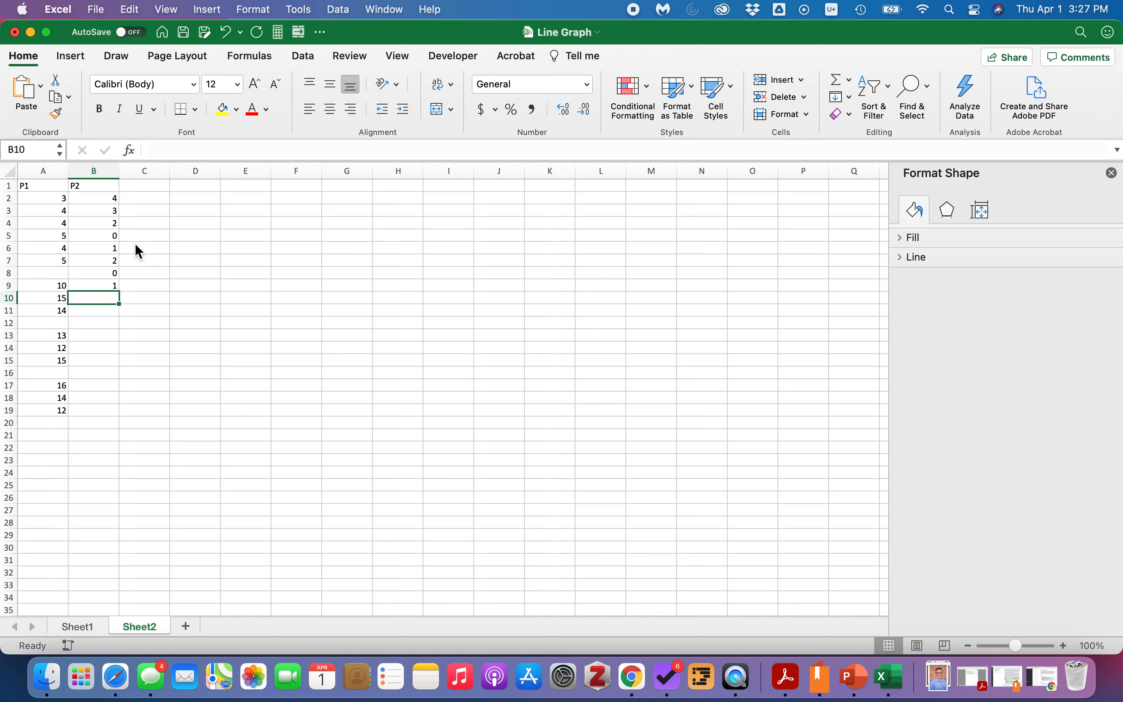
pyautogui.write('2')
pyautogui.press('Return')
pyautogui.press('Return')
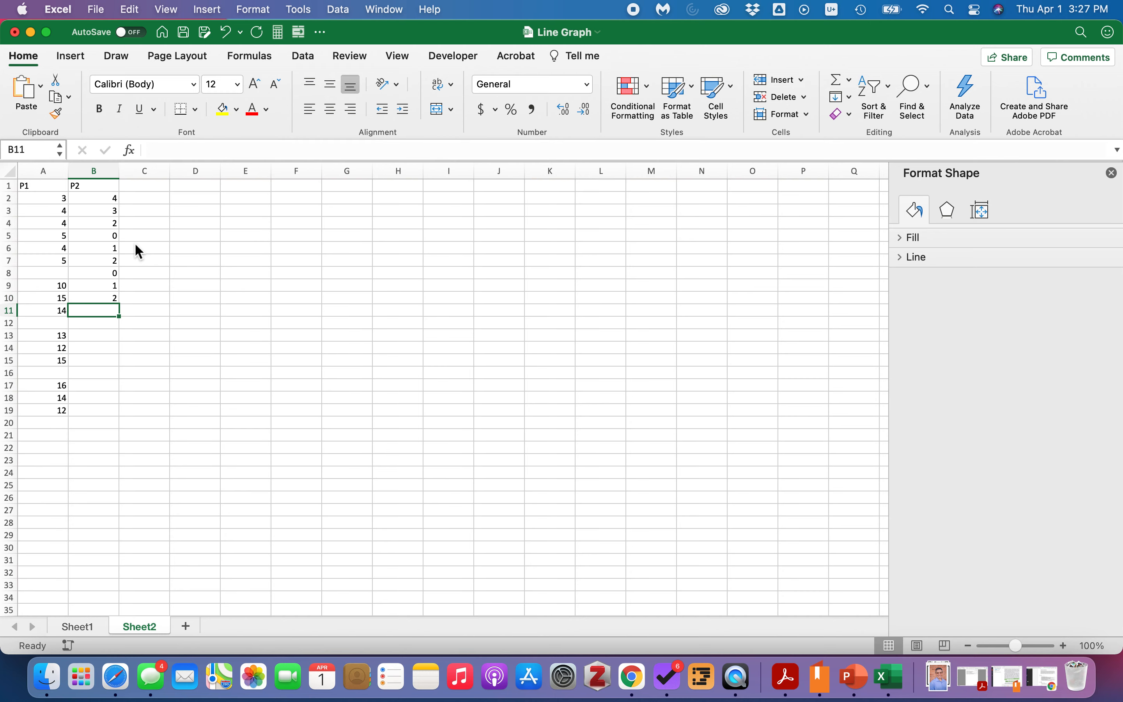
# Enter 10, 11 and 12 in B12:B14, leaving B15 blank.
pyautogui.write('10')
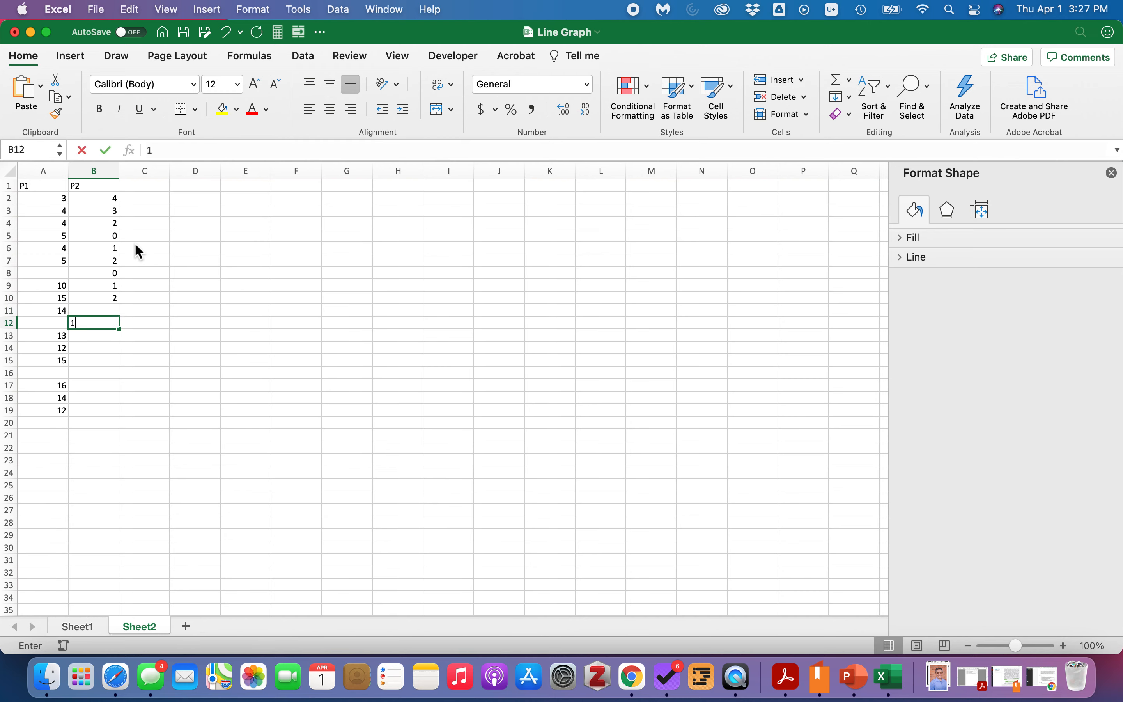
pyautogui.press('Return')
pyautogui.write('11')
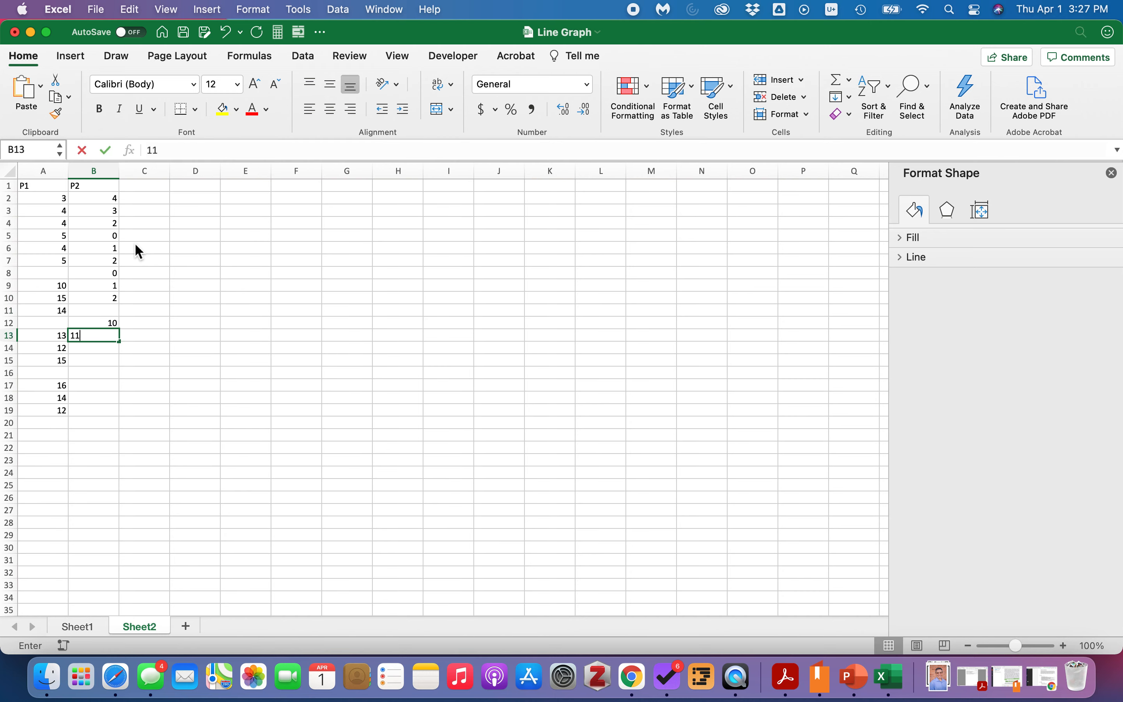
pyautogui.press('Return')
pyautogui.write('12')
pyautogui.press('Return')
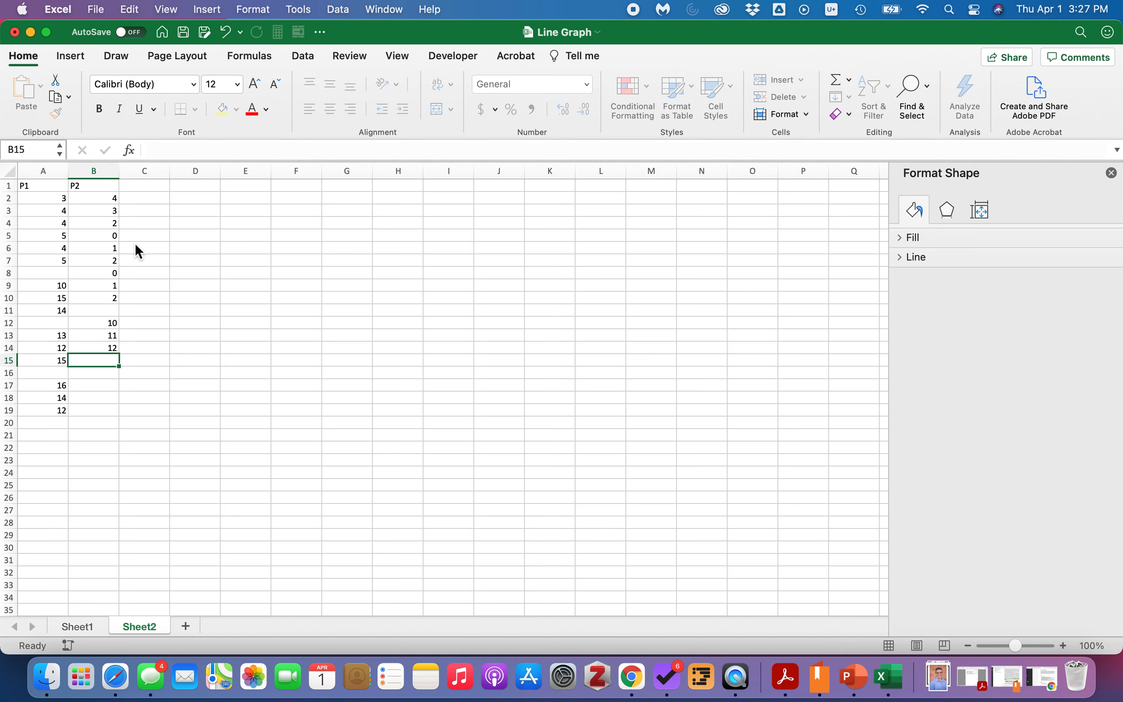
pyautogui.press('Return')
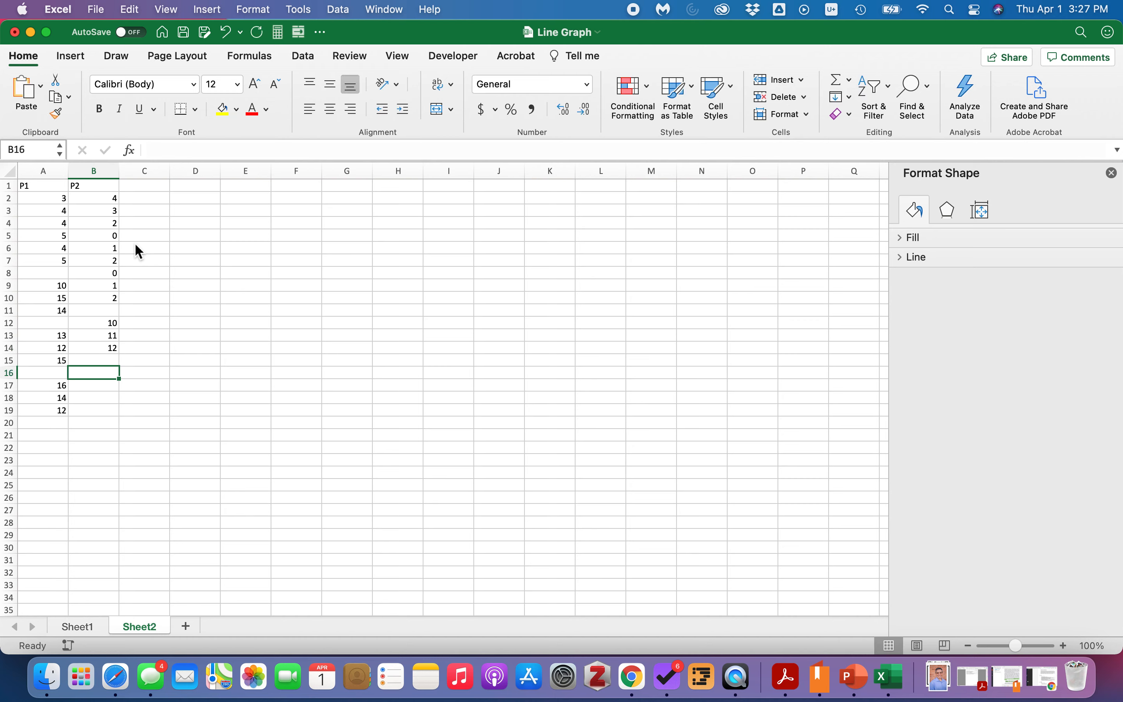
# Enter 13, 12 and 11 in B16:B18.
pyautogui.write('13')
pyautogui.press('Return')
pyautogui.write('12')
pyautogui.press('Return')
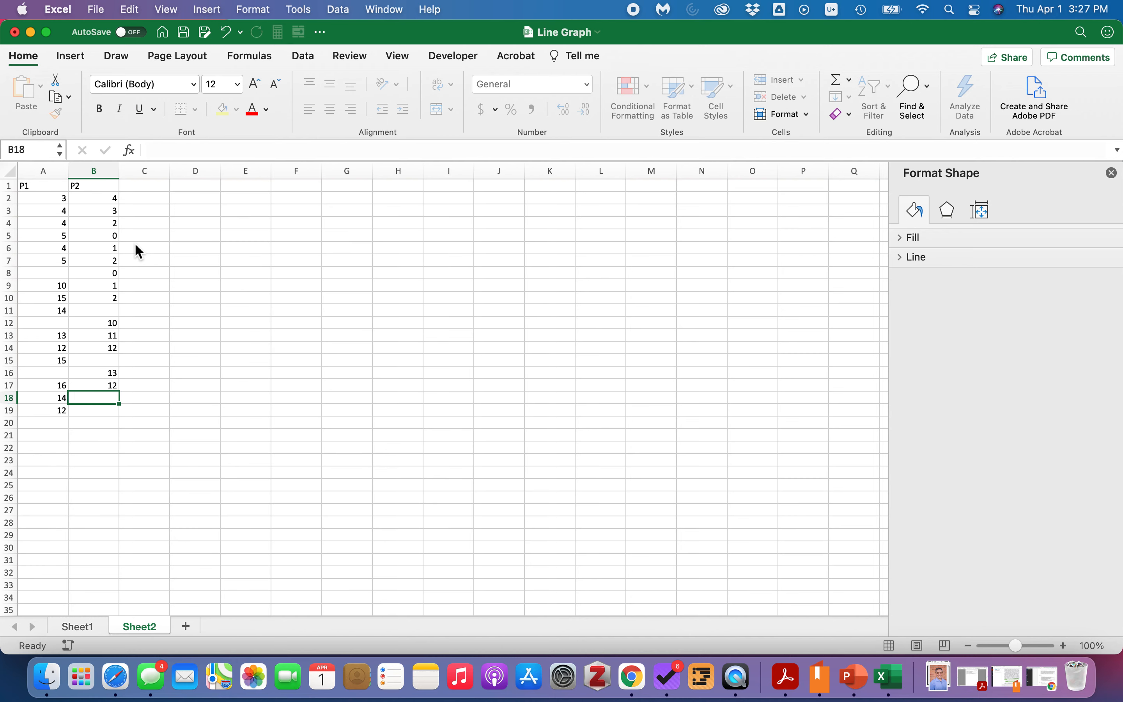
pyautogui.write('11')
pyautogui.press('Return')
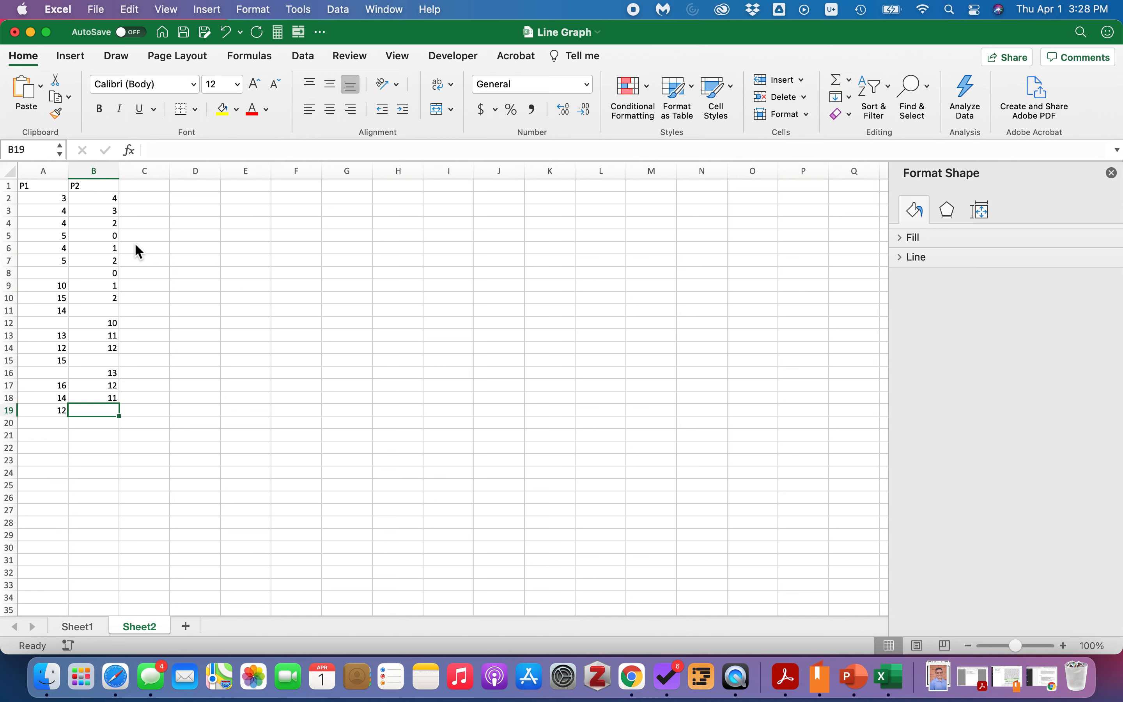
# Center the contents of A1:B19 both vertically and horizontally.
pyautogui.click(182, 321)
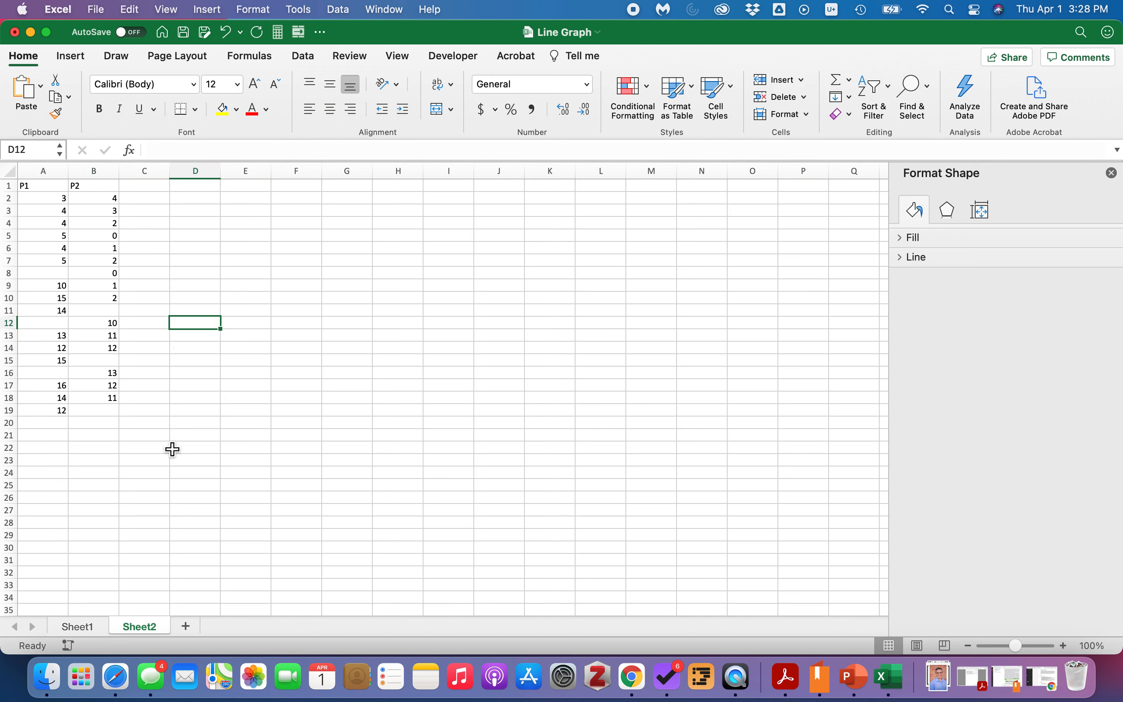
pyautogui.click(46, 199)
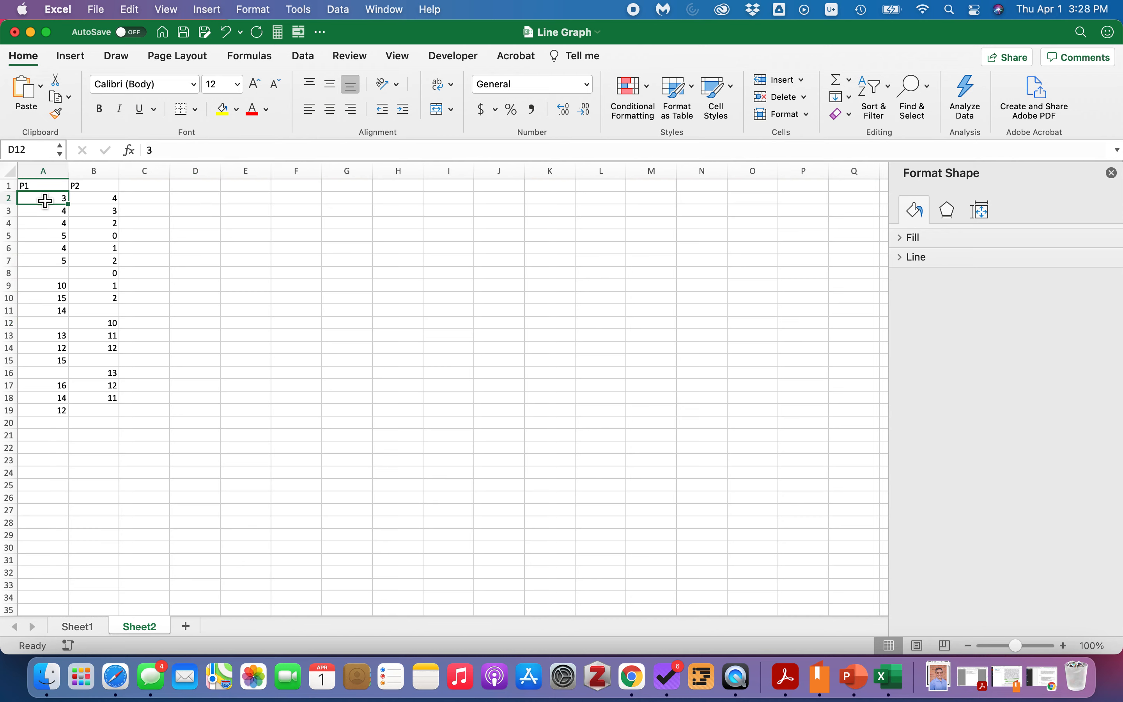
pyautogui.moveTo(45, 201); pyautogui.dragTo(52, 411)
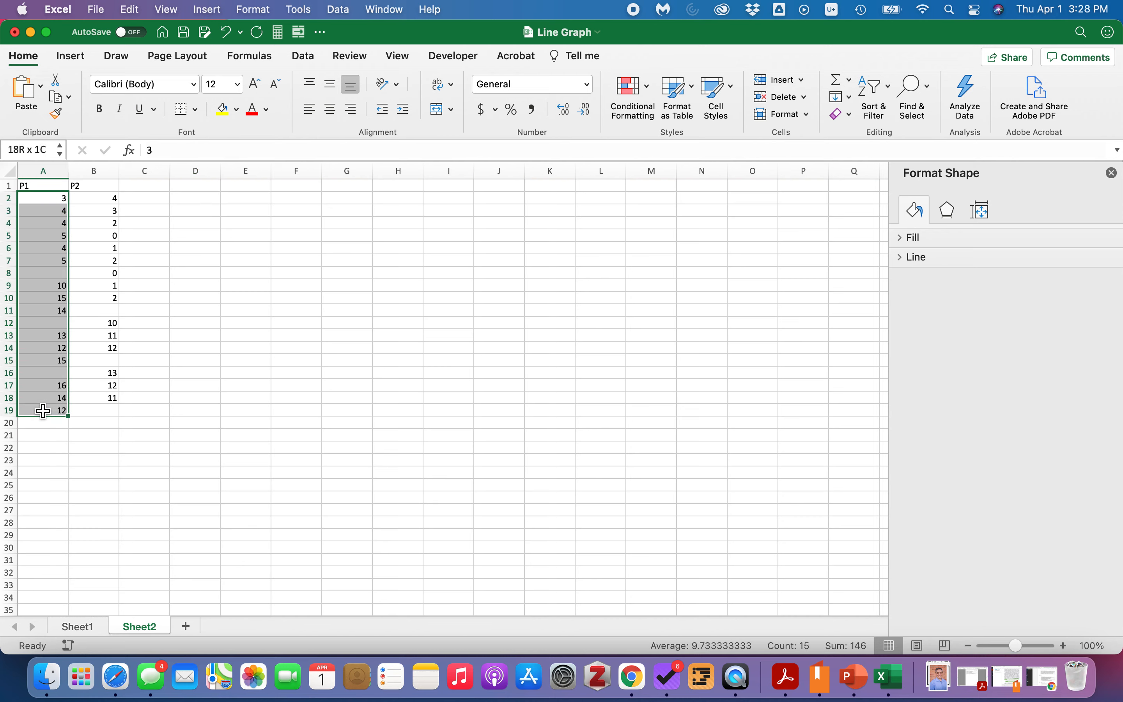
pyautogui.click(61, 455)
pyautogui.moveTo(43, 187); pyautogui.dragTo(36, 416)
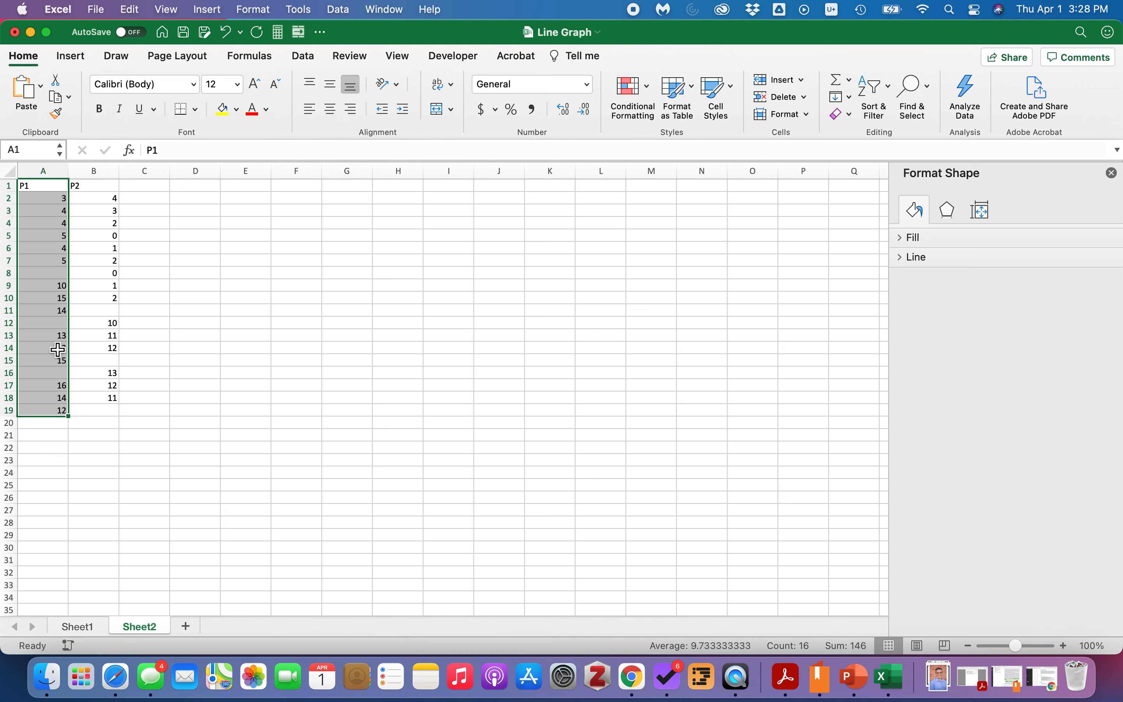
pyautogui.click(95, 487)
pyautogui.moveTo(49, 188); pyautogui.dragTo(88, 414)
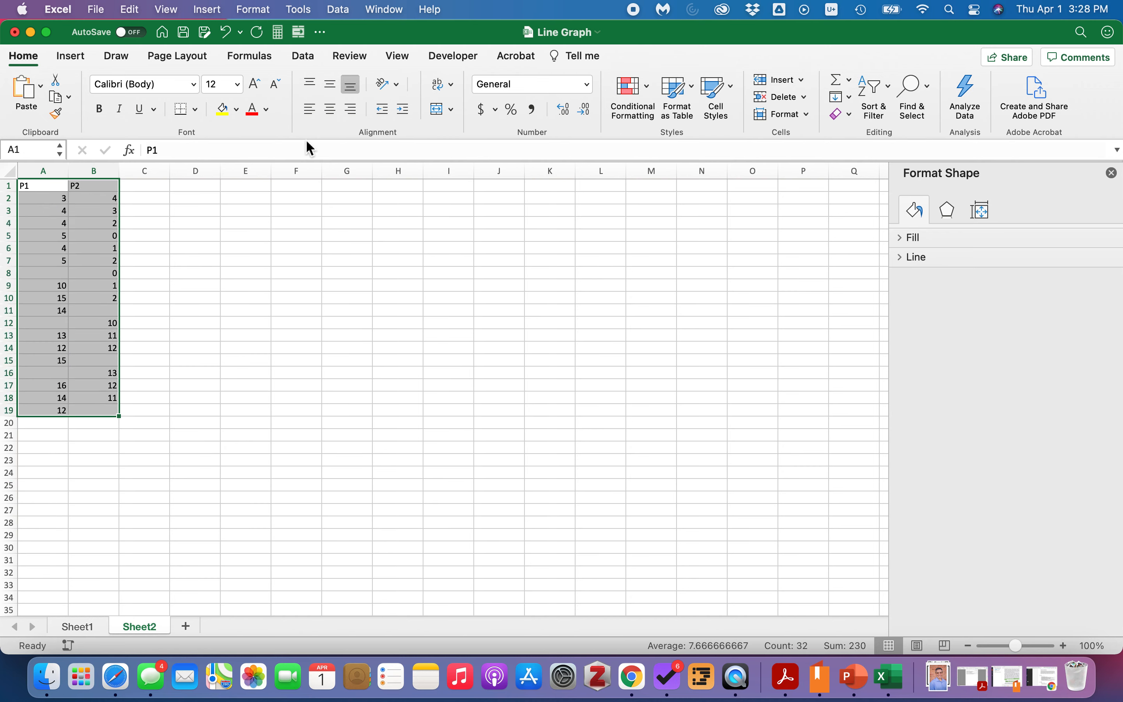
pyautogui.click(331, 84)
pyautogui.click(333, 111)
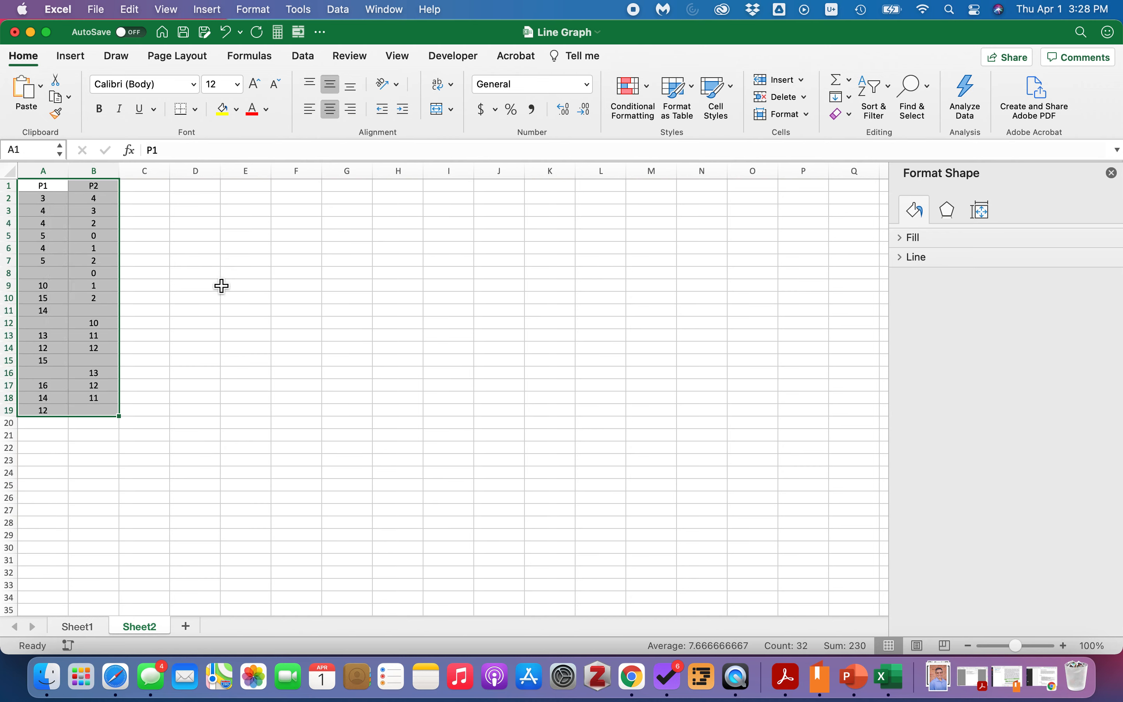
# Insert a 2-D Line with Markers chart from the P1 data in A1:A19 and place it beside the data.
pyautogui.click(197, 334)
pyautogui.moveTo(46, 189); pyautogui.dragTo(110, 414)
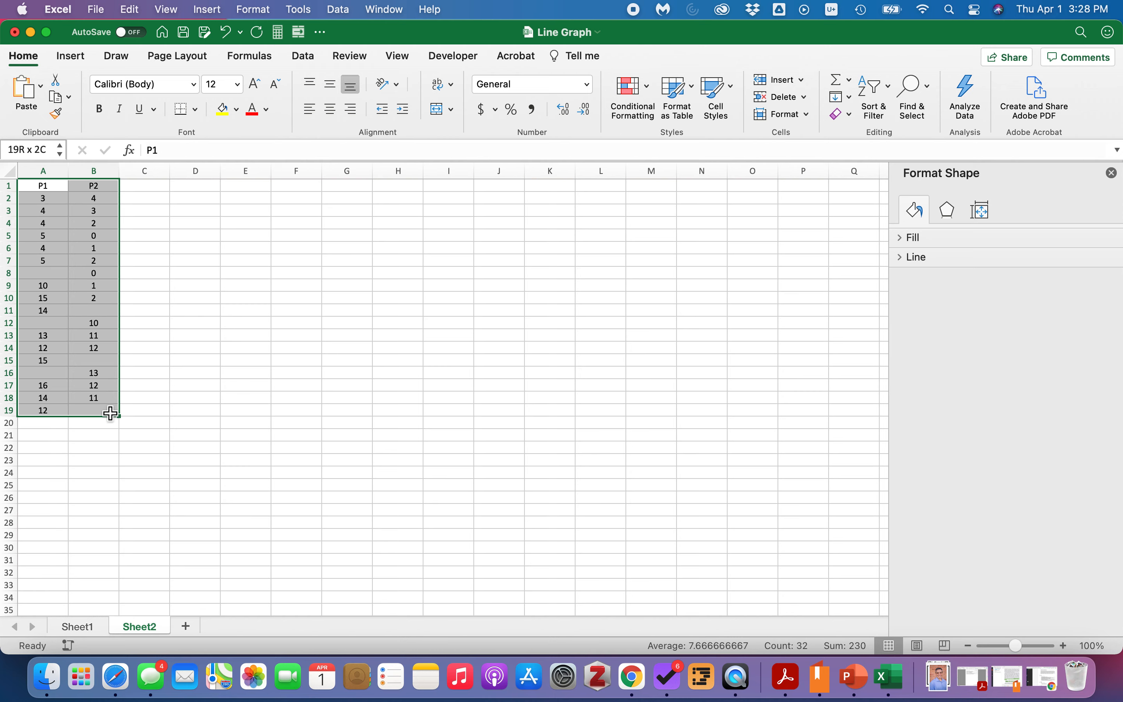
pyautogui.moveTo(111, 413); pyautogui.dragTo(60, 415)
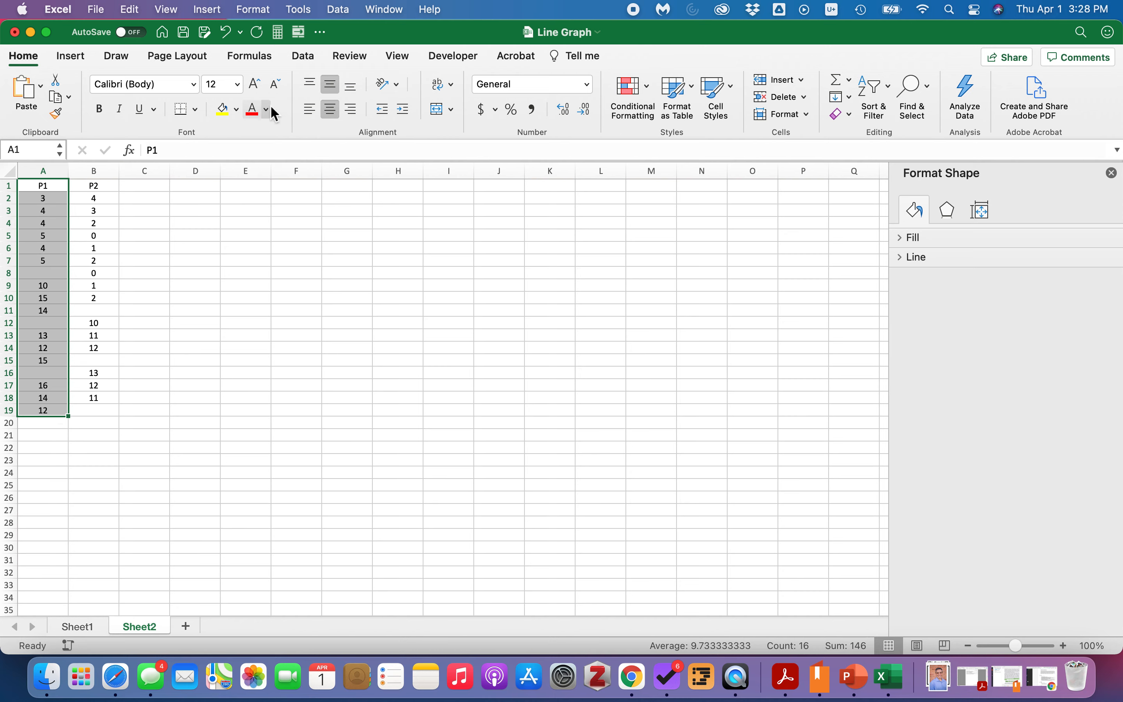
pyautogui.click(74, 57)
pyautogui.click(594, 95)
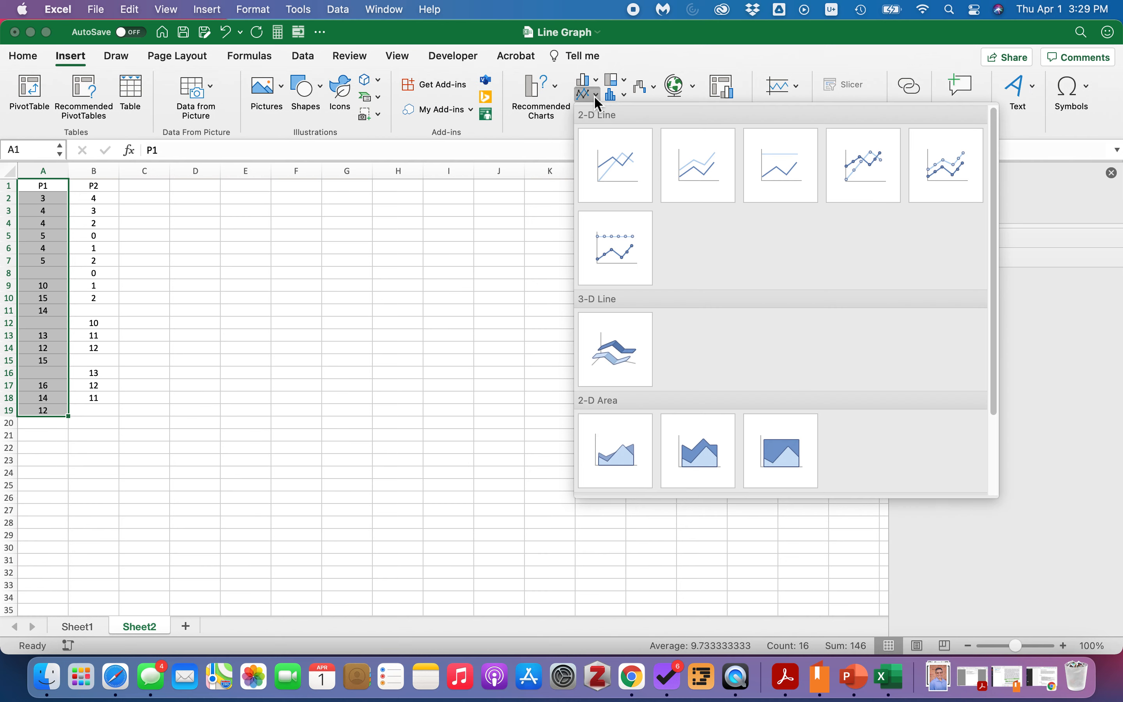
pyautogui.click(866, 172)
pyautogui.moveTo(411, 329); pyautogui.dragTo(269, 203)
# Delete the chart's horizontal gridlines and deselect the chart.
pyautogui.click(351, 316)
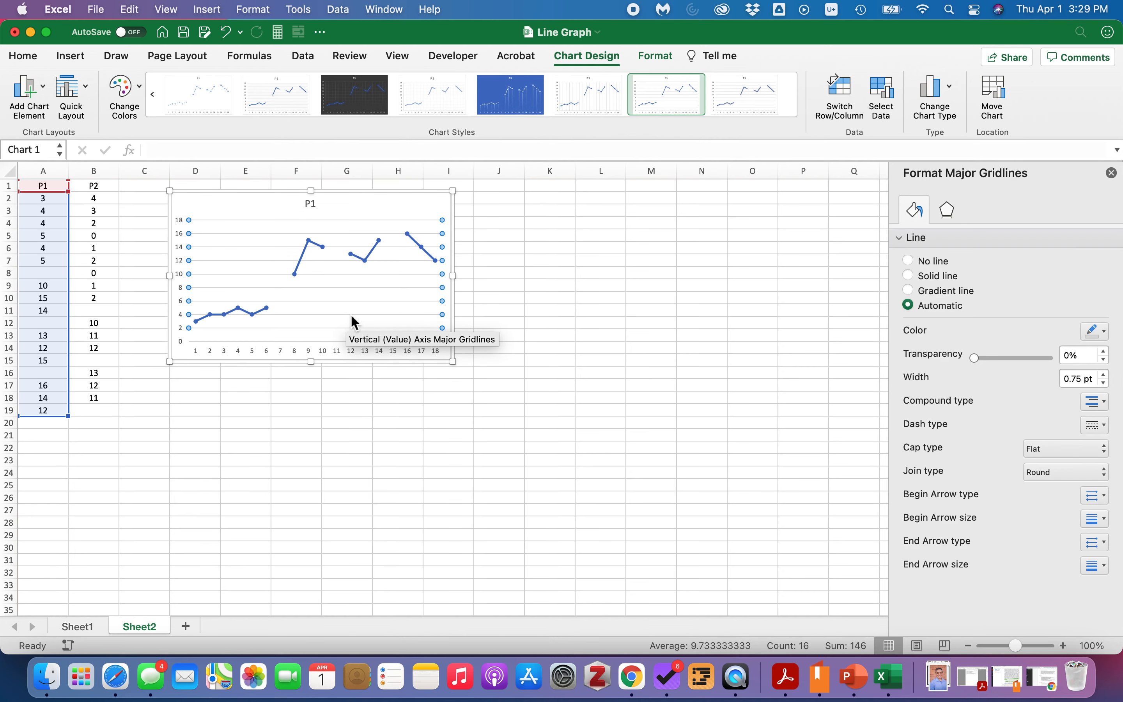
pyautogui.press('Delete')
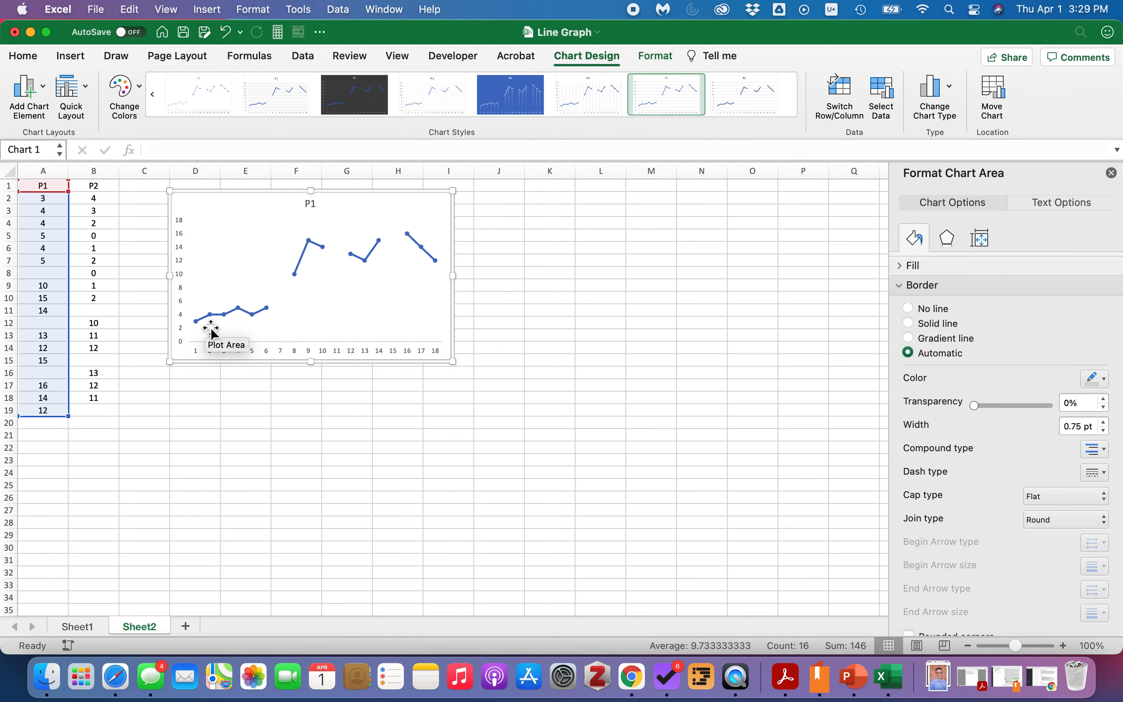
pyautogui.click(295, 435)
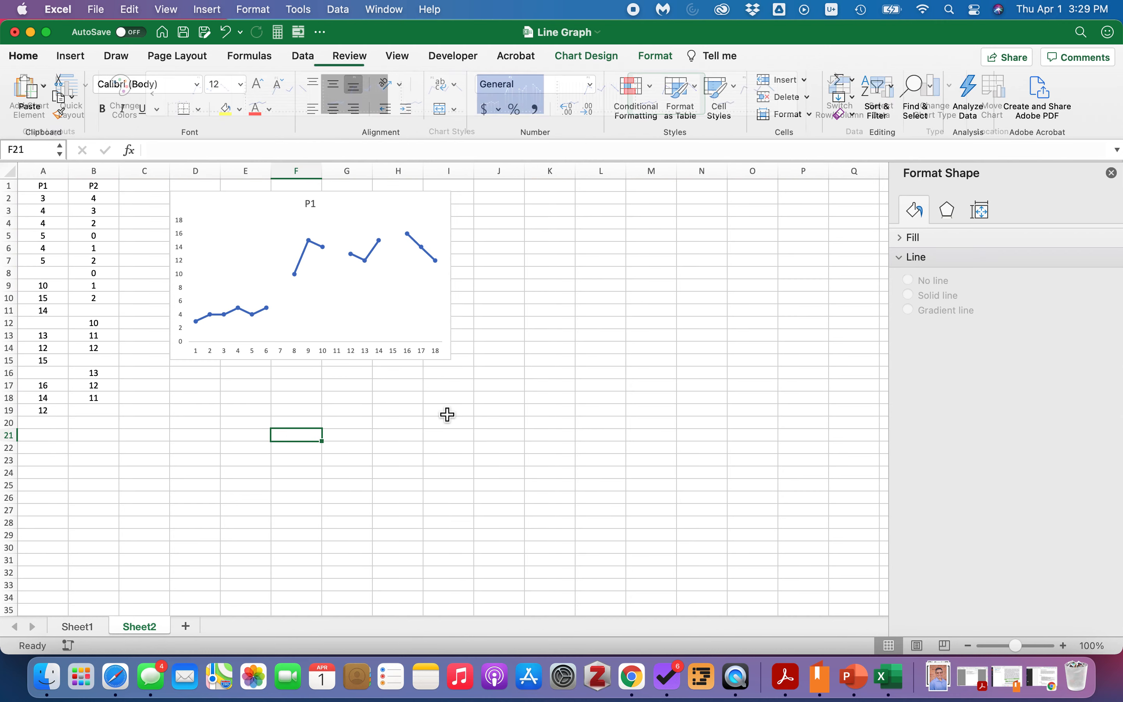
# Examine the P1 chart's data points and plot area.
pyautogui.moveTo(261, 318)
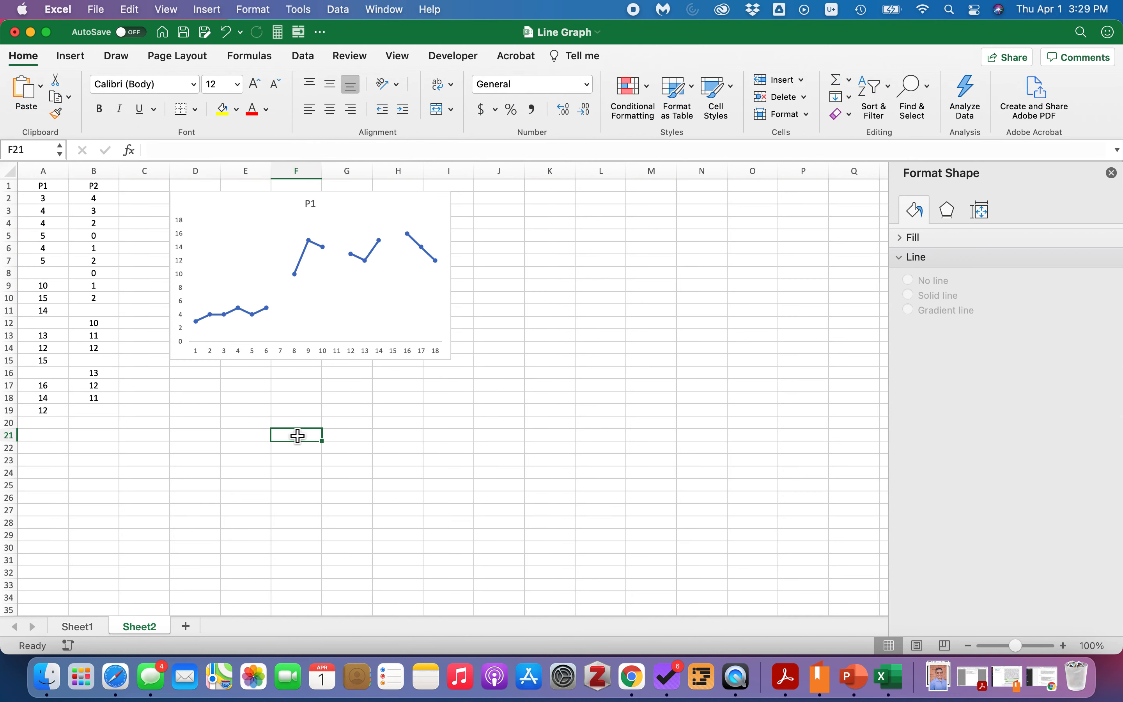
pyautogui.moveTo(215, 323)
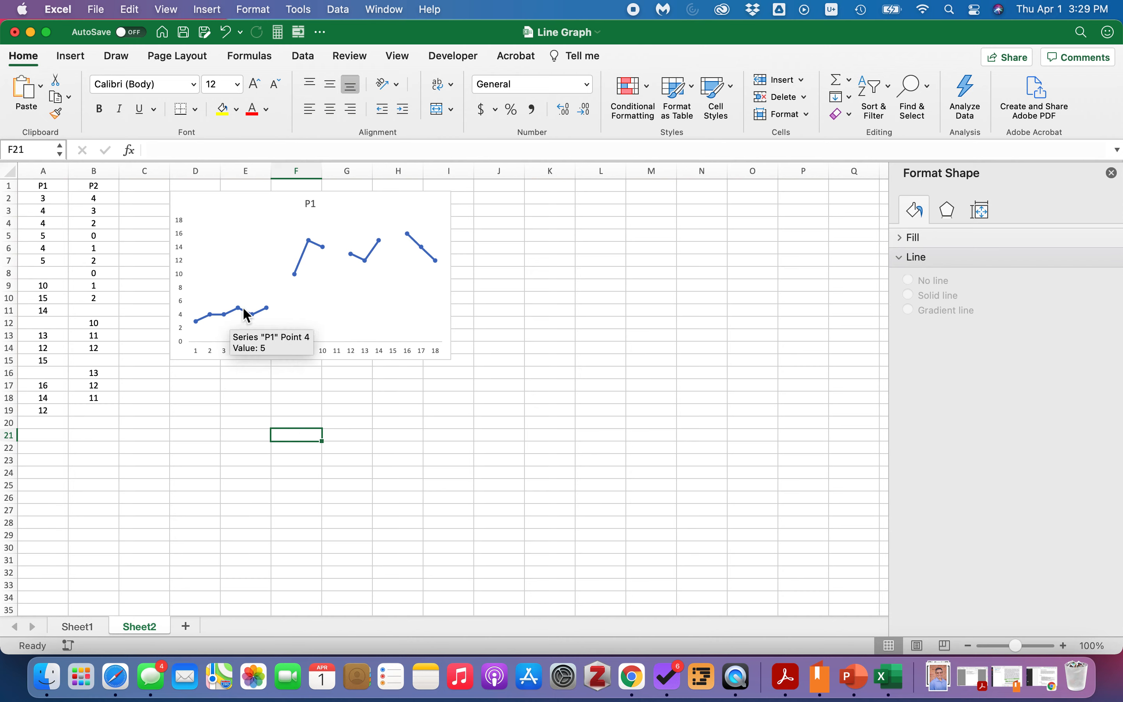
pyautogui.moveTo(300, 264)
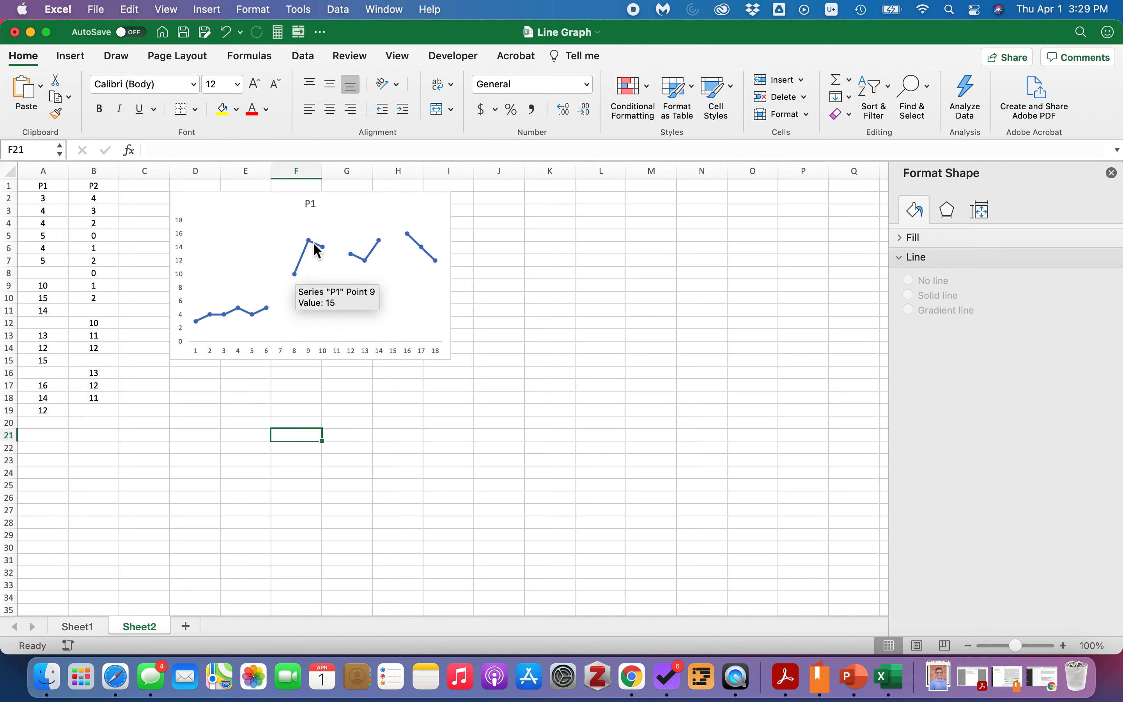
pyautogui.moveTo(383, 248)
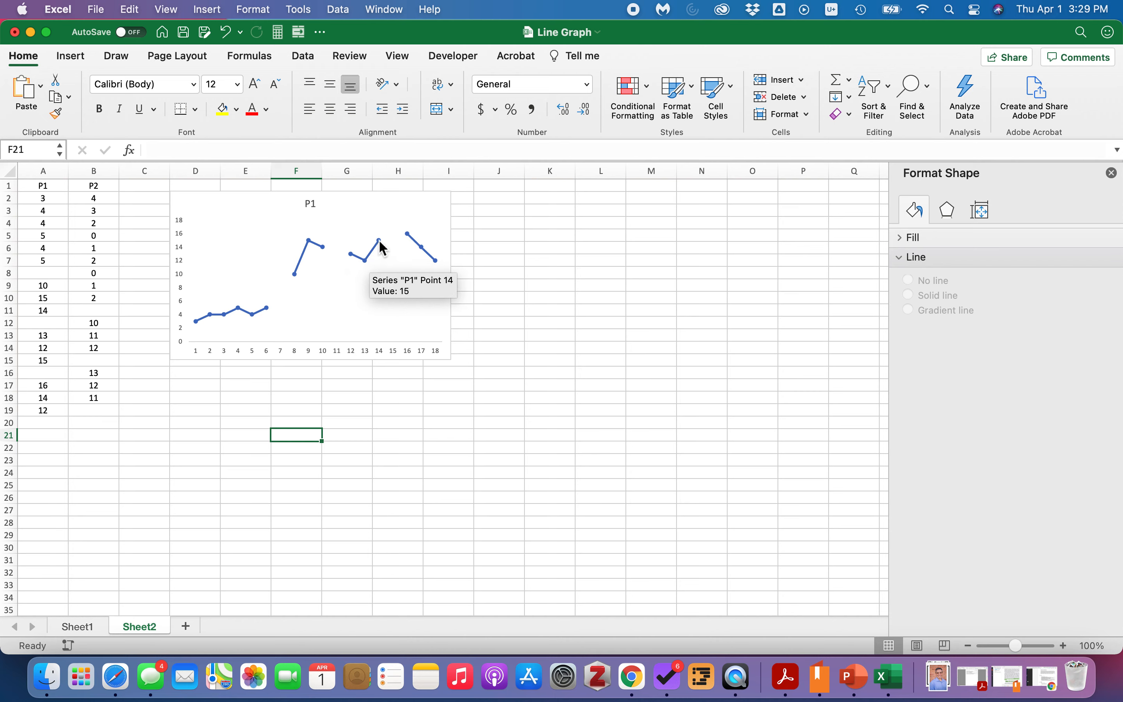
pyautogui.moveTo(440, 273)
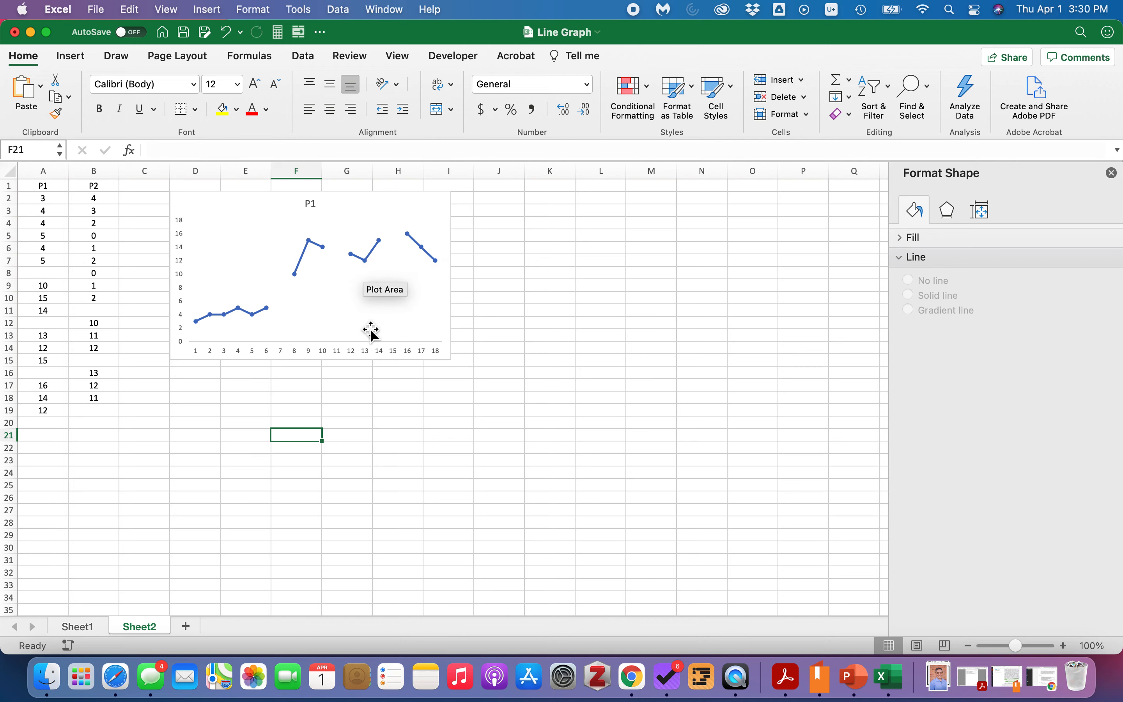
pyautogui.moveTo(374, 256)
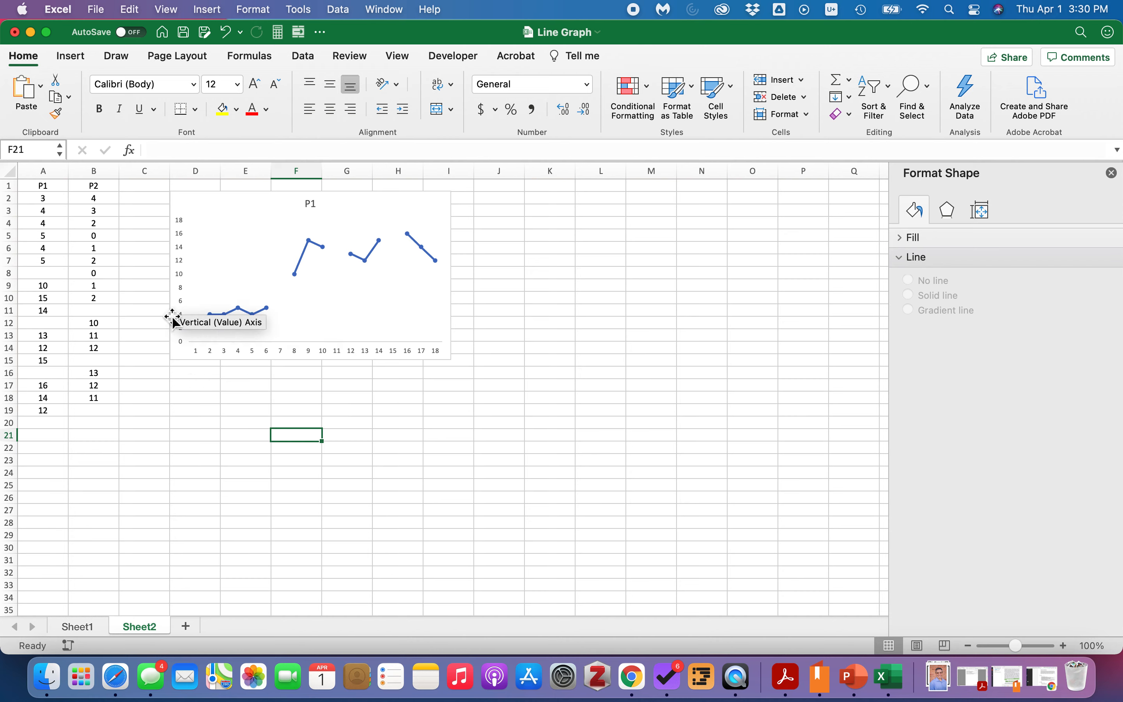
# Insert a 2-D Line with Markers chart from the P2 data in B1:B18 and move it directly beneath the P1 chart.
pyautogui.moveTo(93, 190); pyautogui.dragTo(102, 398)
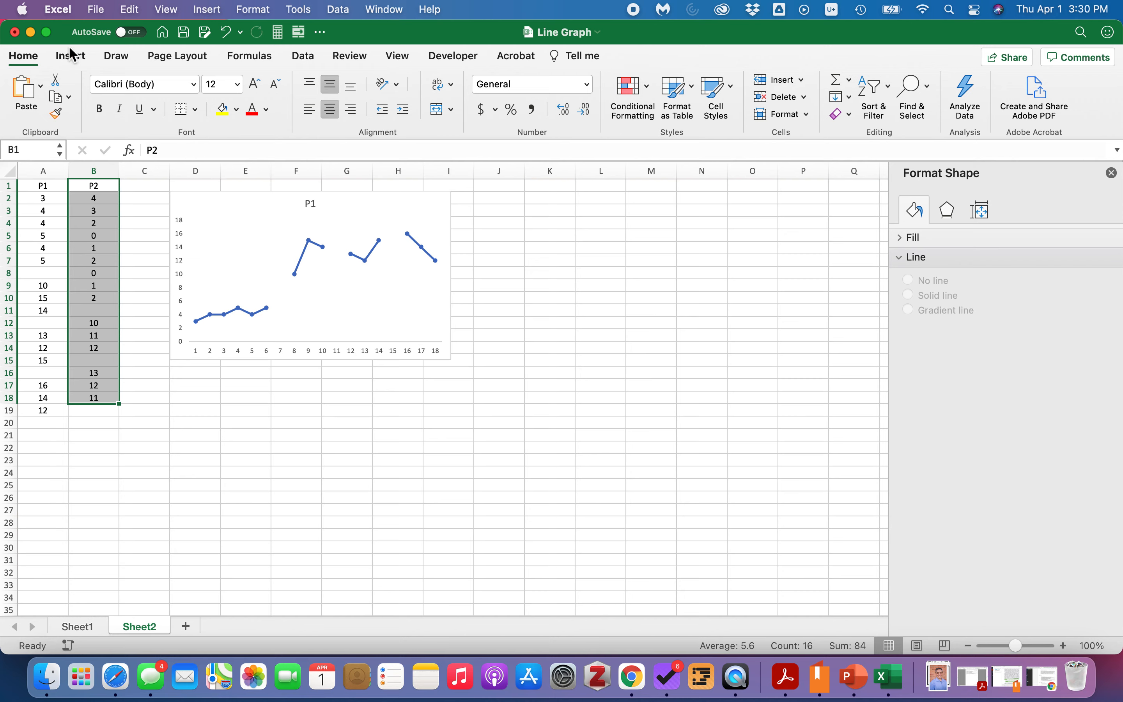
pyautogui.click(74, 61)
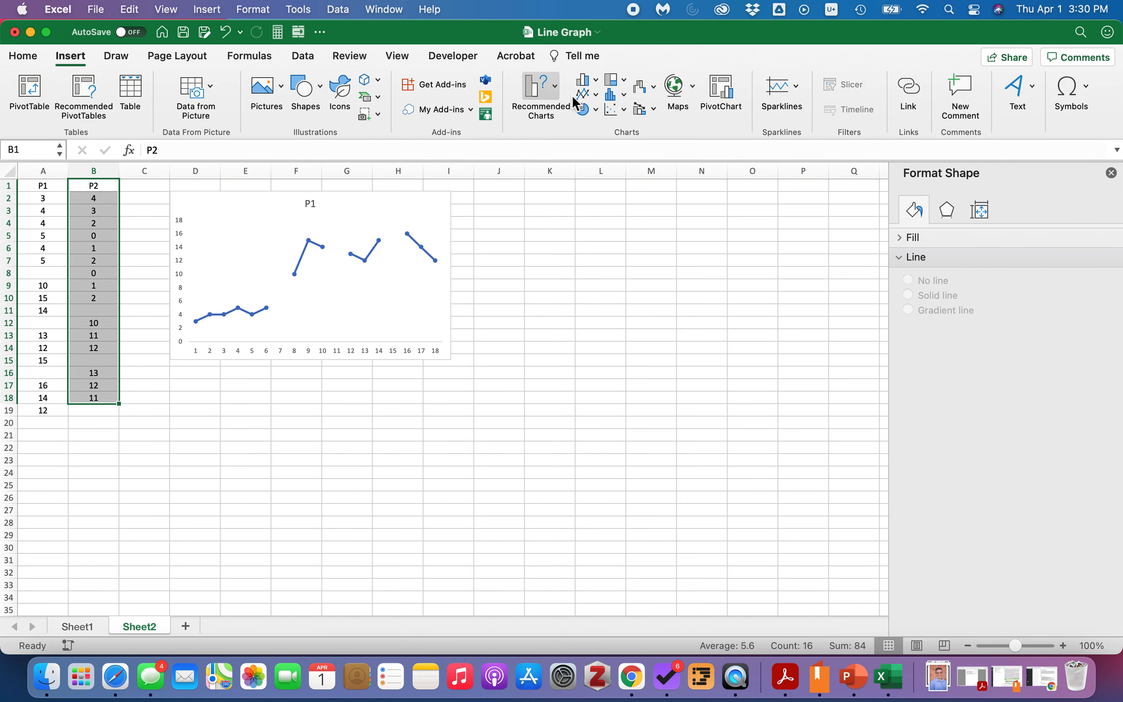
pyautogui.click(596, 100)
pyautogui.click(860, 169)
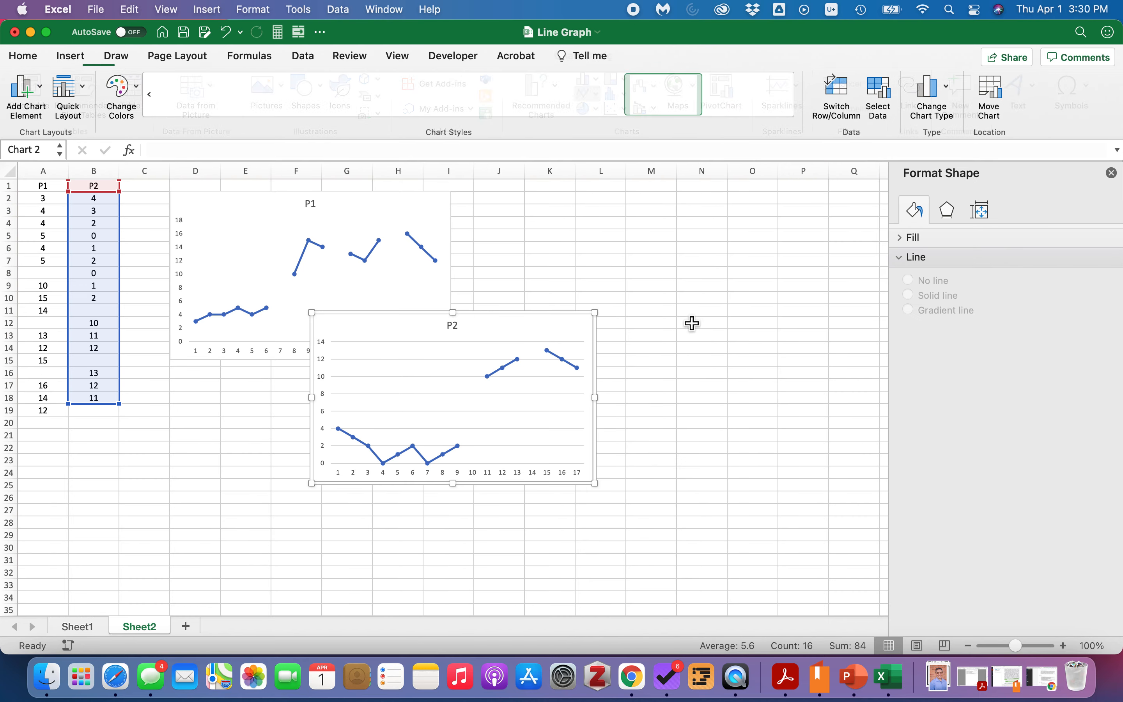
pyautogui.moveTo(549, 316); pyautogui.dragTo(405, 361)
# Delete the P2 chart's horizontal gridlines and deselect the chart.
pyautogui.click(396, 459)
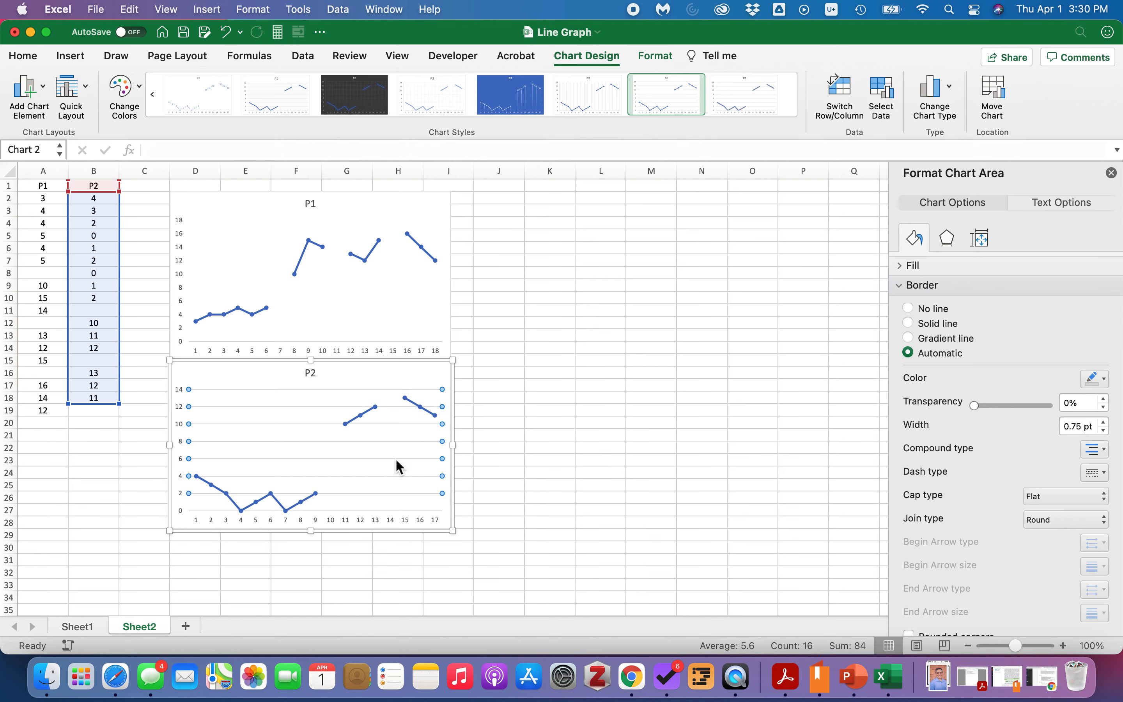
pyautogui.press('Delete')
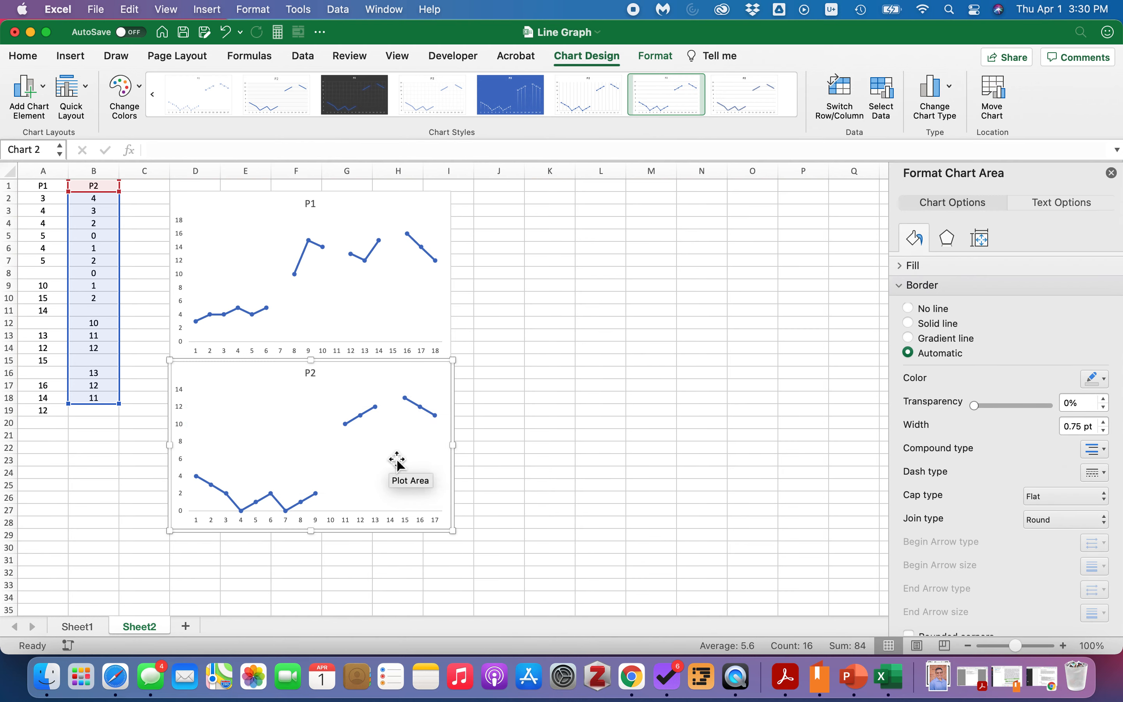
pyautogui.click(505, 430)
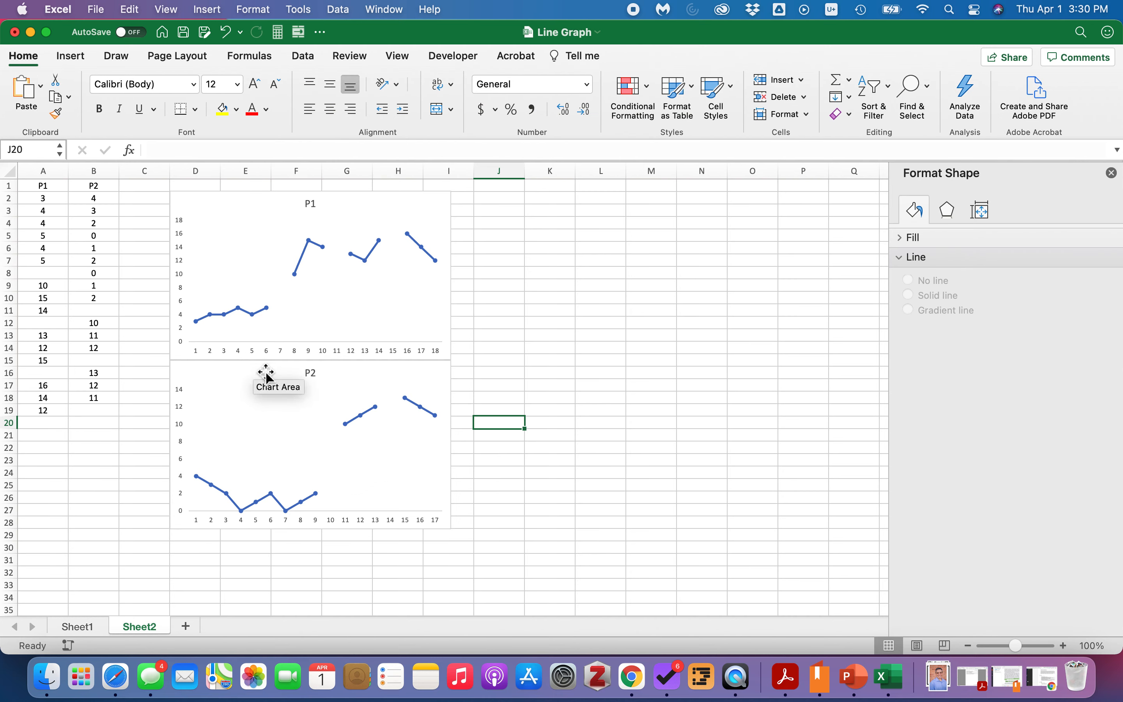
# Delete the P1 chart's horizontal category axis.
pyautogui.click(309, 351)
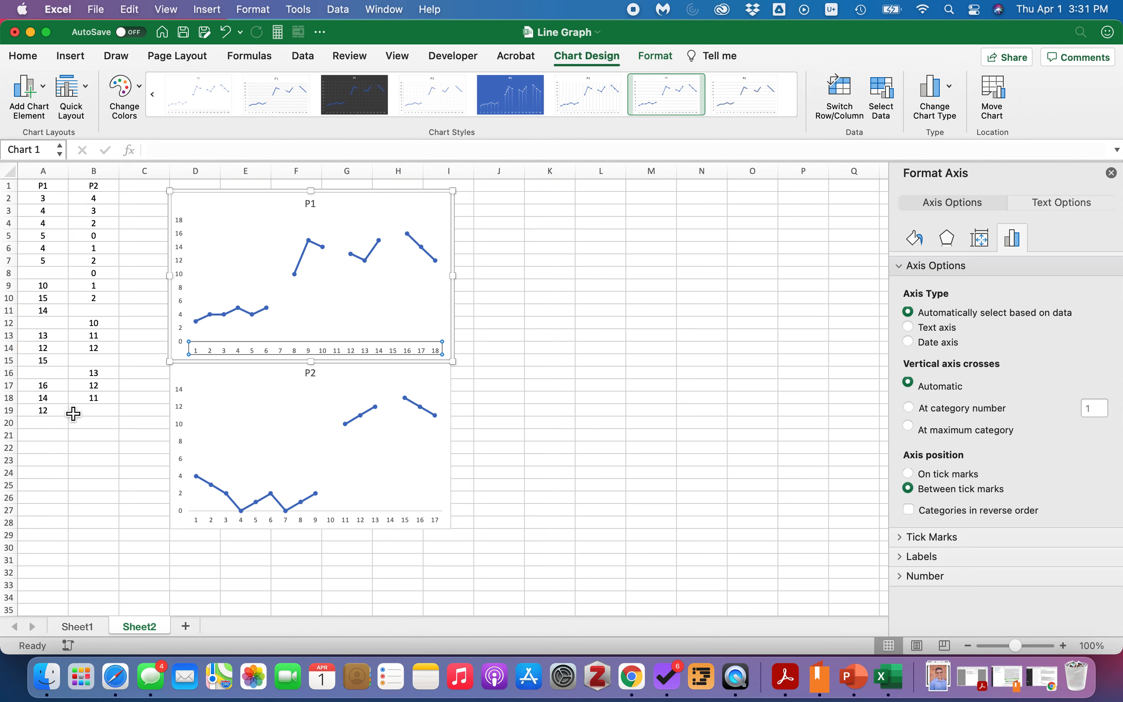
pyautogui.press('Delete')
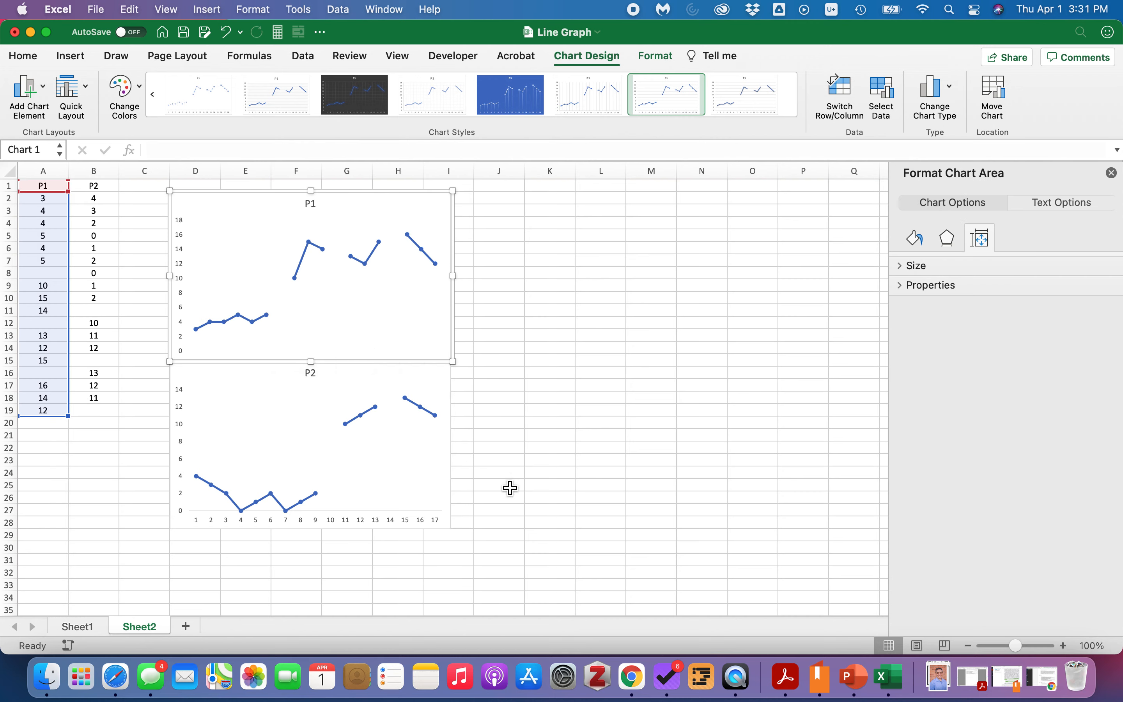
# Delete the P2 chart's horizontal category axis.
pyautogui.click(420, 524)
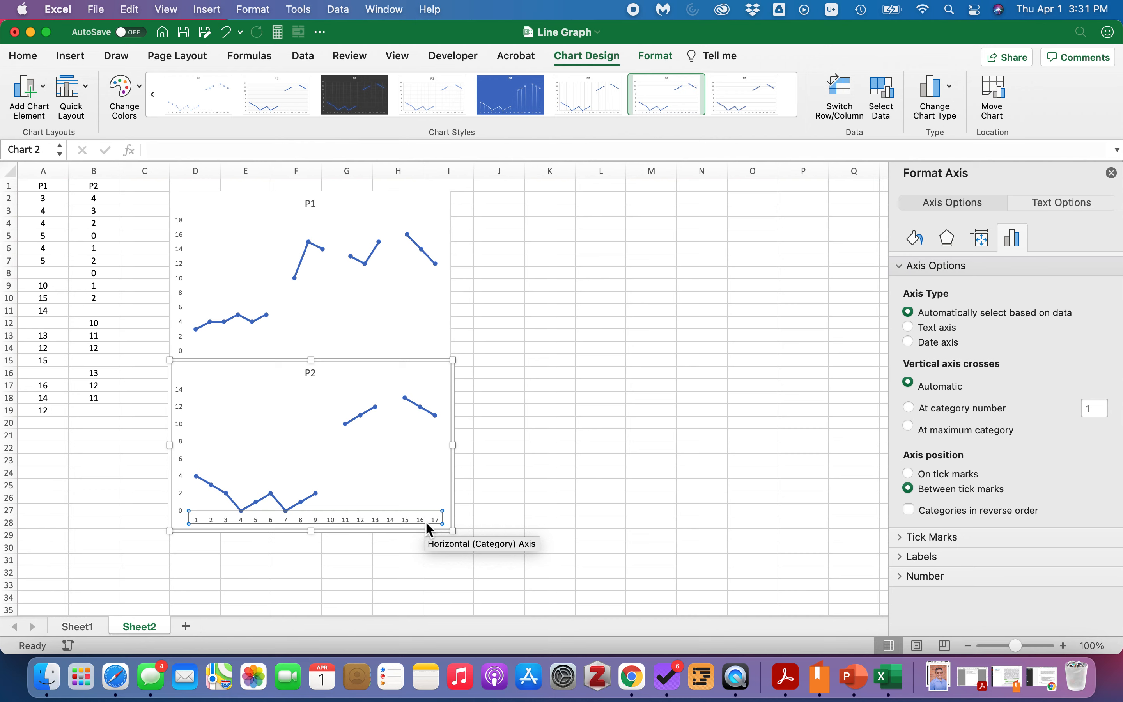
pyautogui.press('Delete')
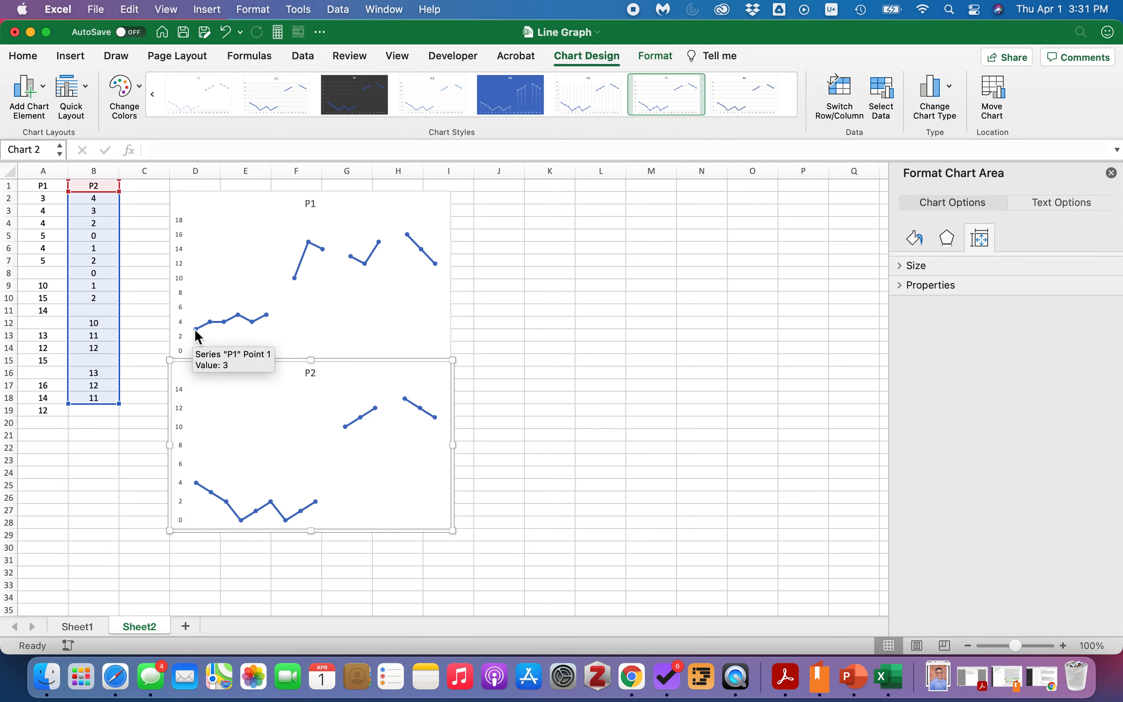
pyautogui.click(517, 458)
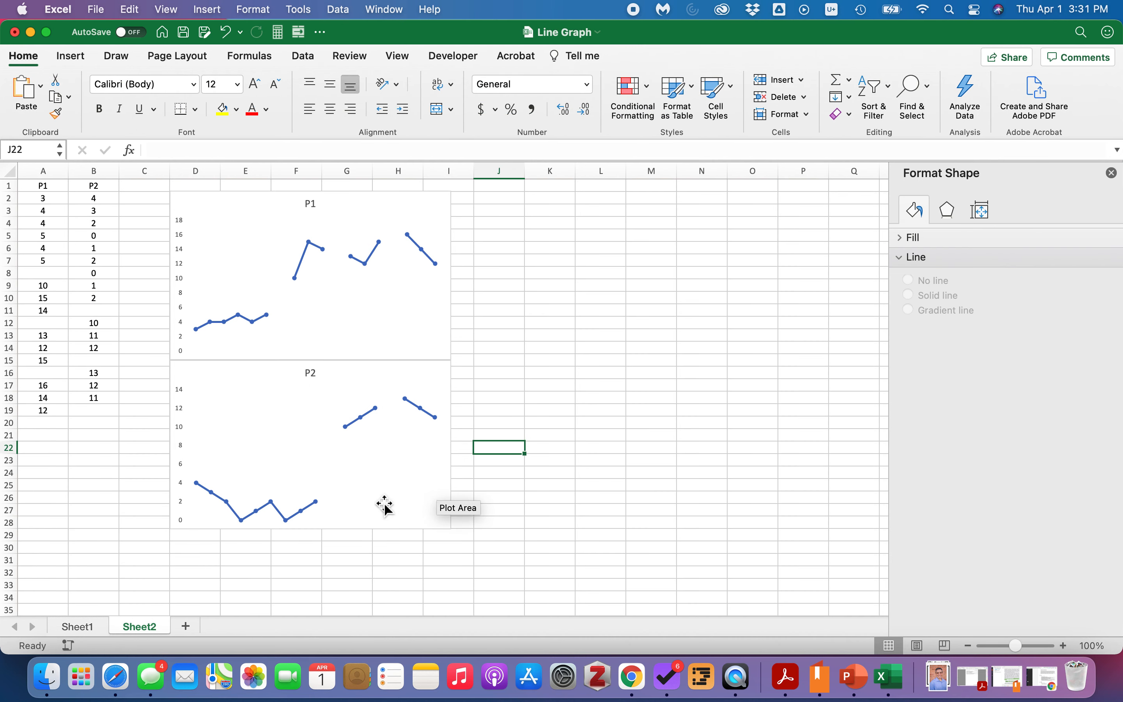
pyautogui.click(338, 527)
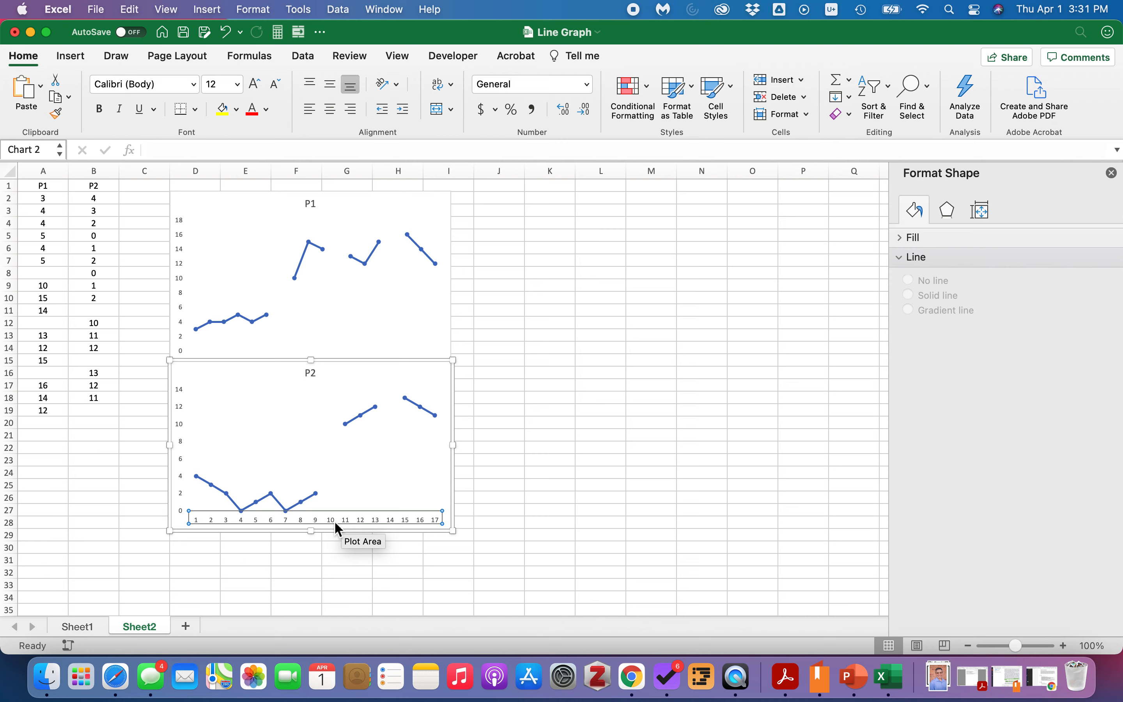
pyautogui.click(500, 484)
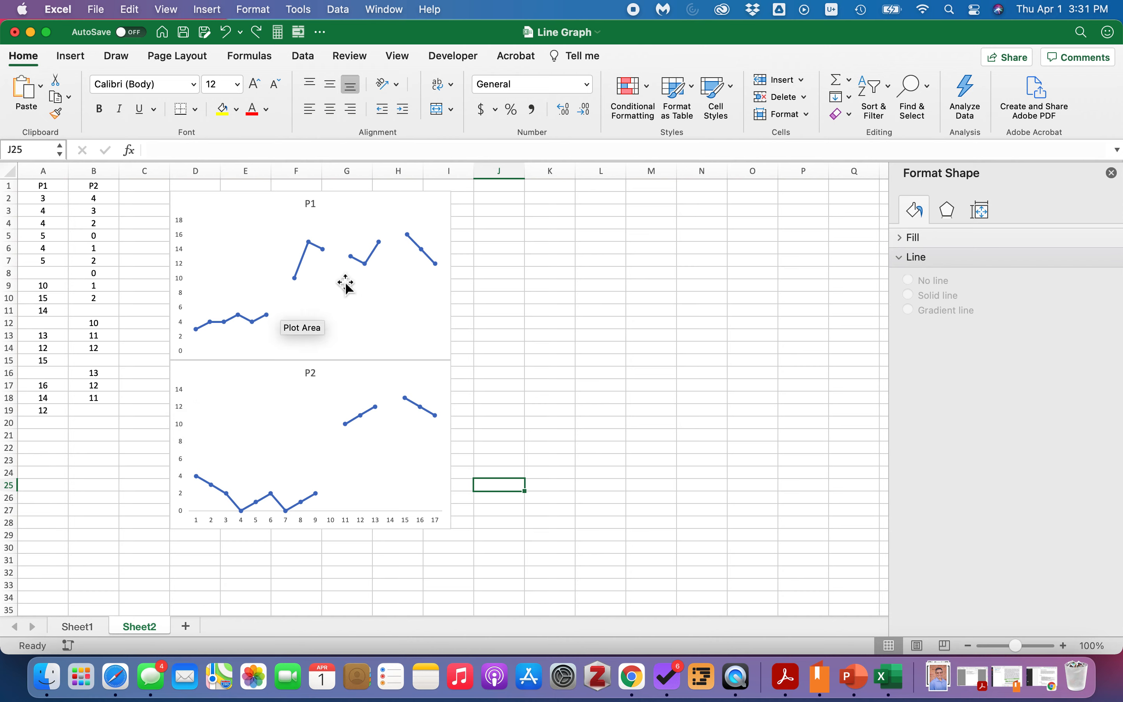
# Set the P2 chart's vertical axis maximum to 18 to match the P1 chart.
pyautogui.click(179, 408)
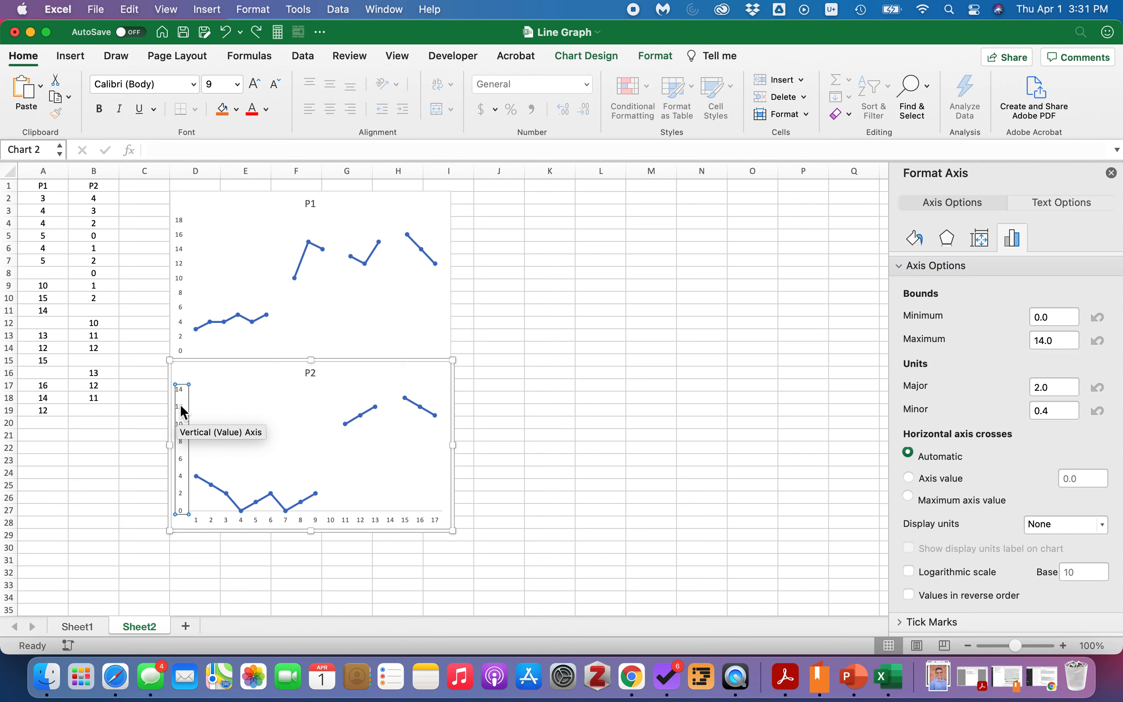
pyautogui.moveTo(1060, 341); pyautogui.dragTo(1026, 349)
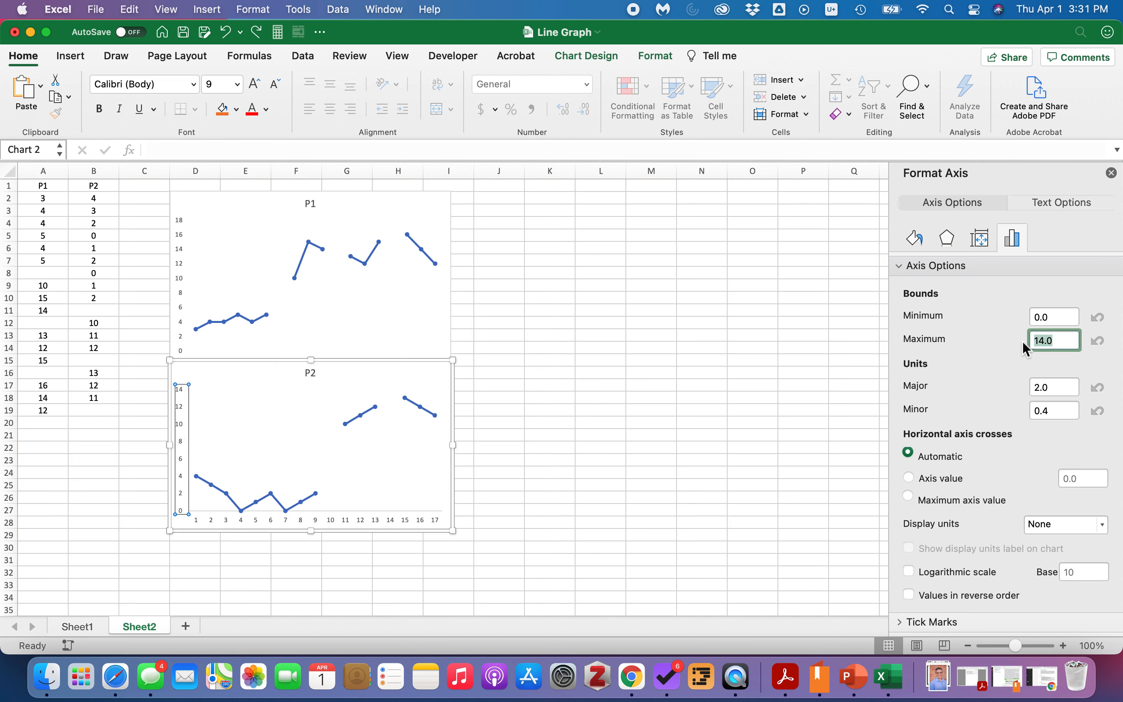
pyautogui.write('18')
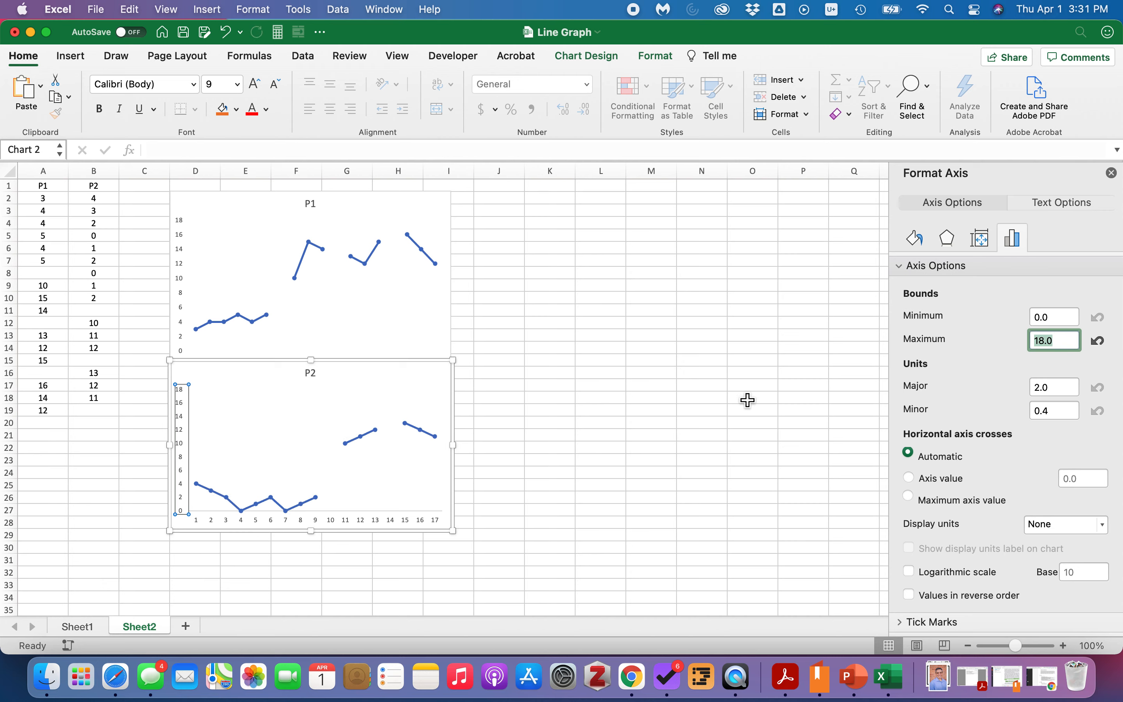
pyautogui.click(612, 398)
pyautogui.press('Escape')
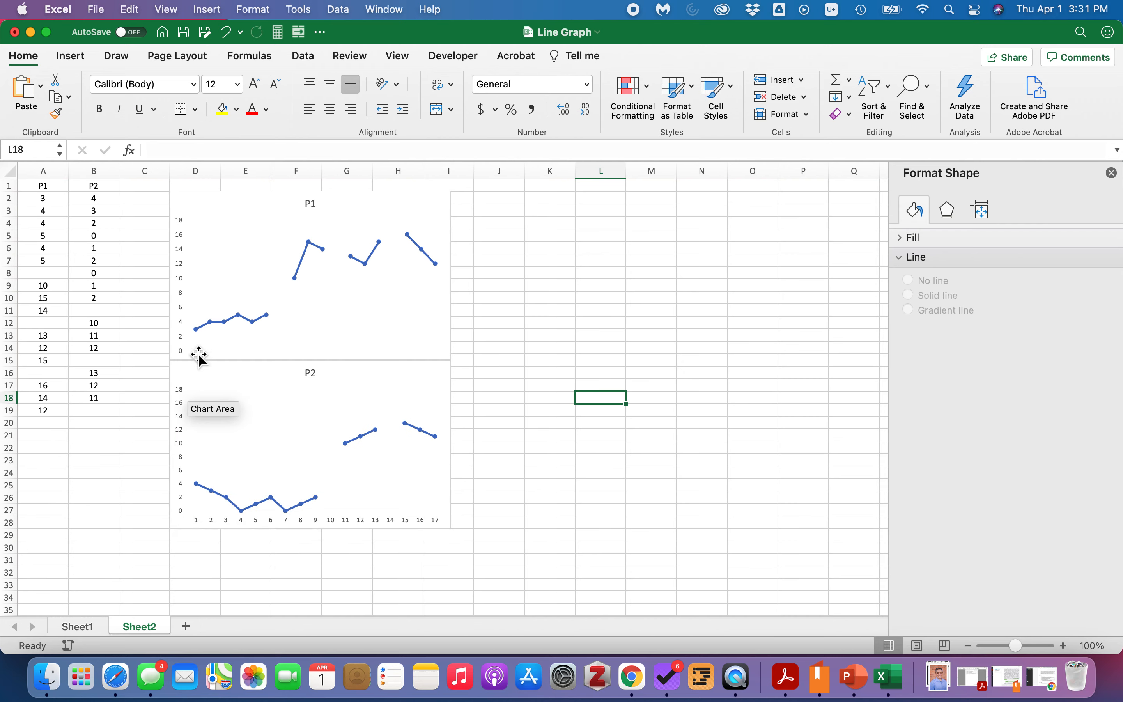
# Draw a vertical straight line across both charts between sessions 6 and 7 and set its width to 2 pt.
pyautogui.click(517, 327)
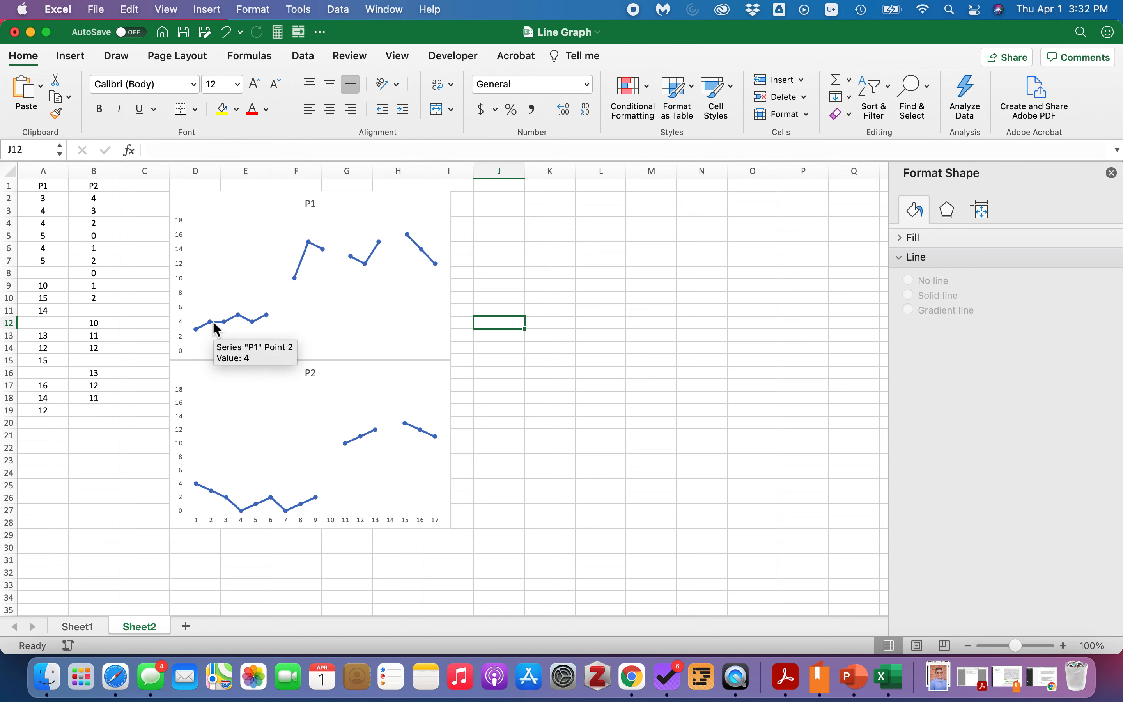
pyautogui.click(71, 56)
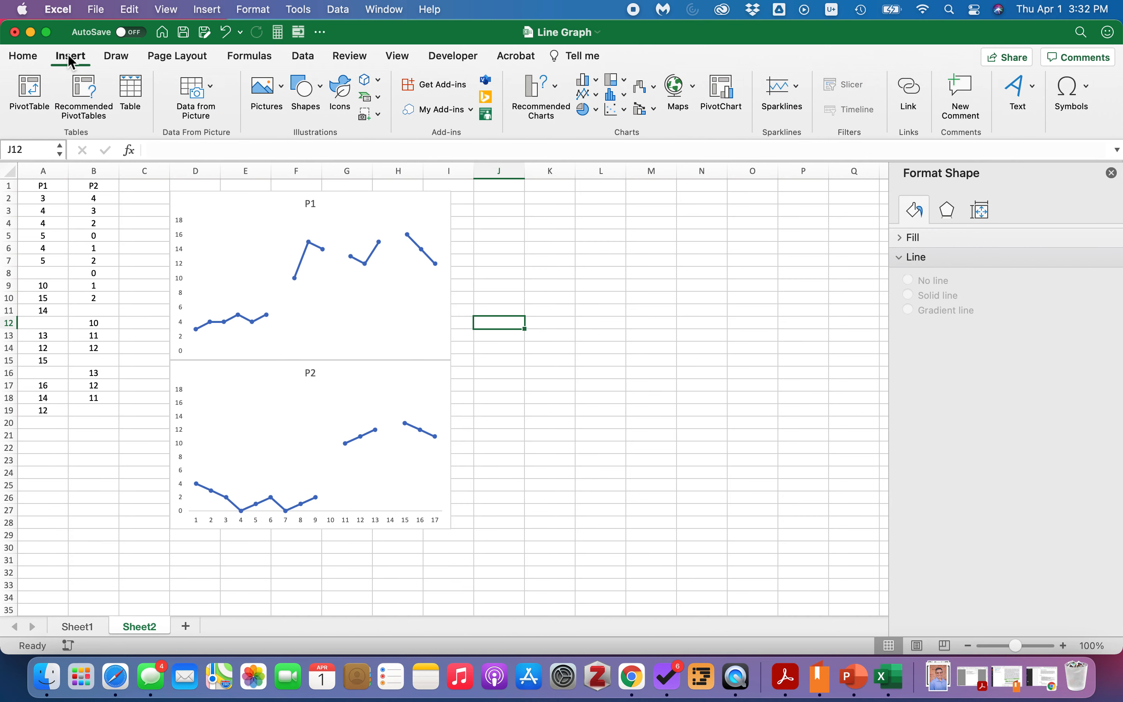
pyautogui.click(320, 94)
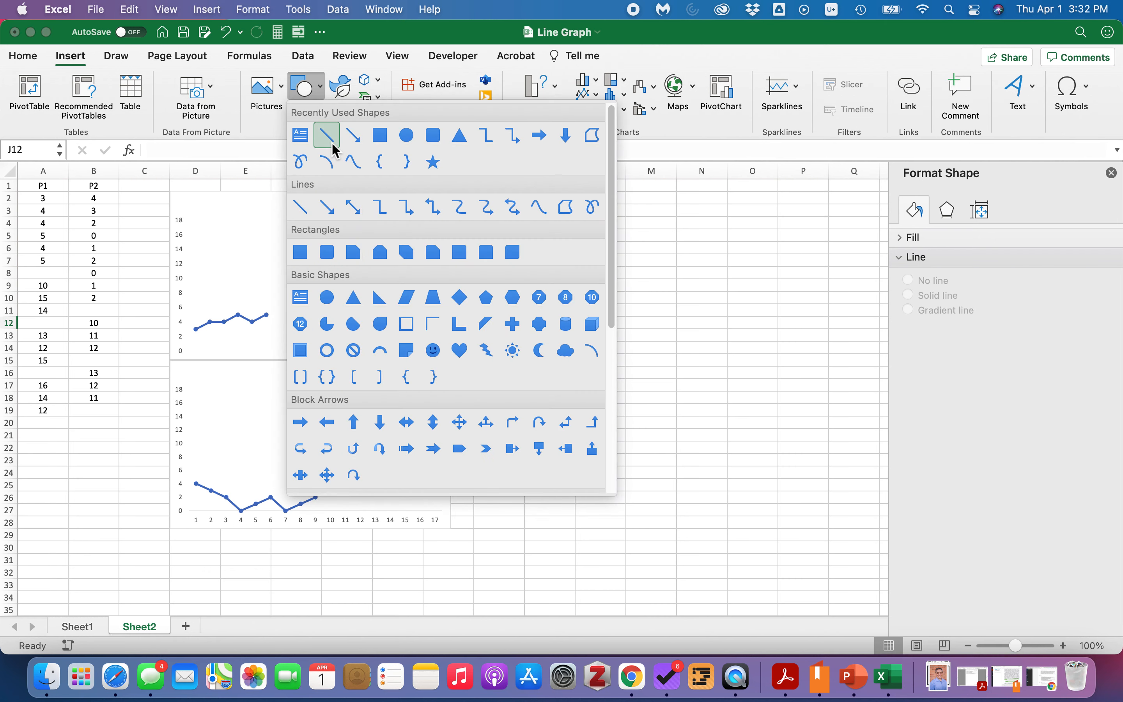
pyautogui.click(331, 140)
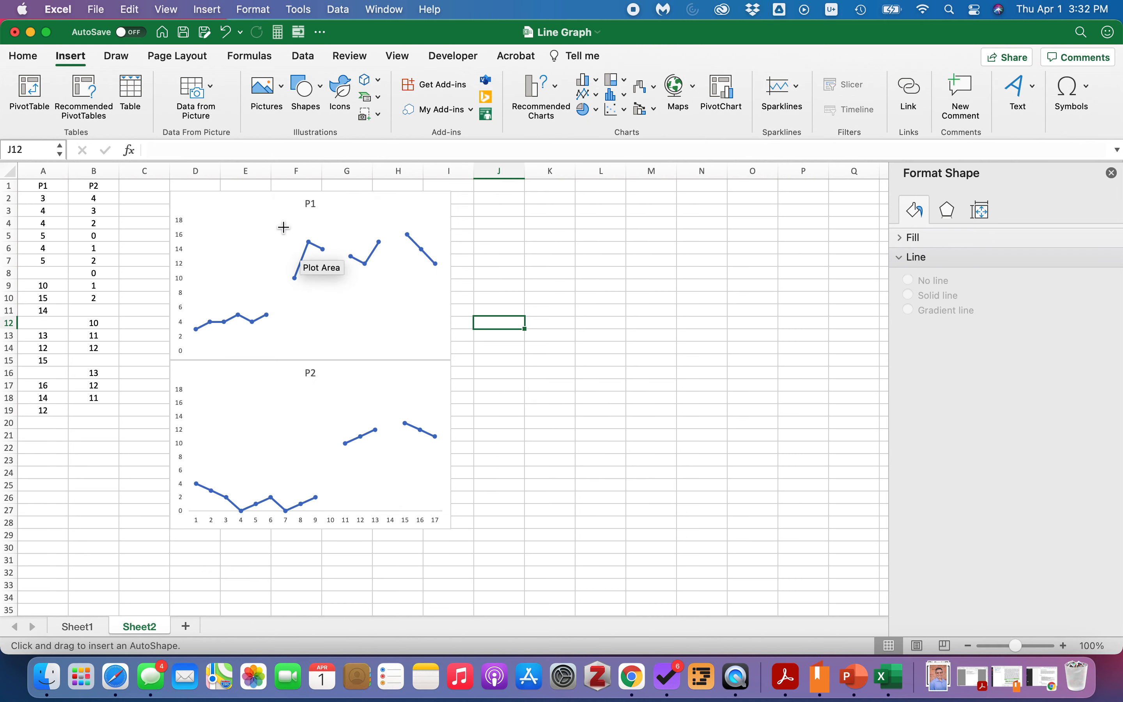
pyautogui.moveTo(280, 217); pyautogui.dragTo(281, 403)
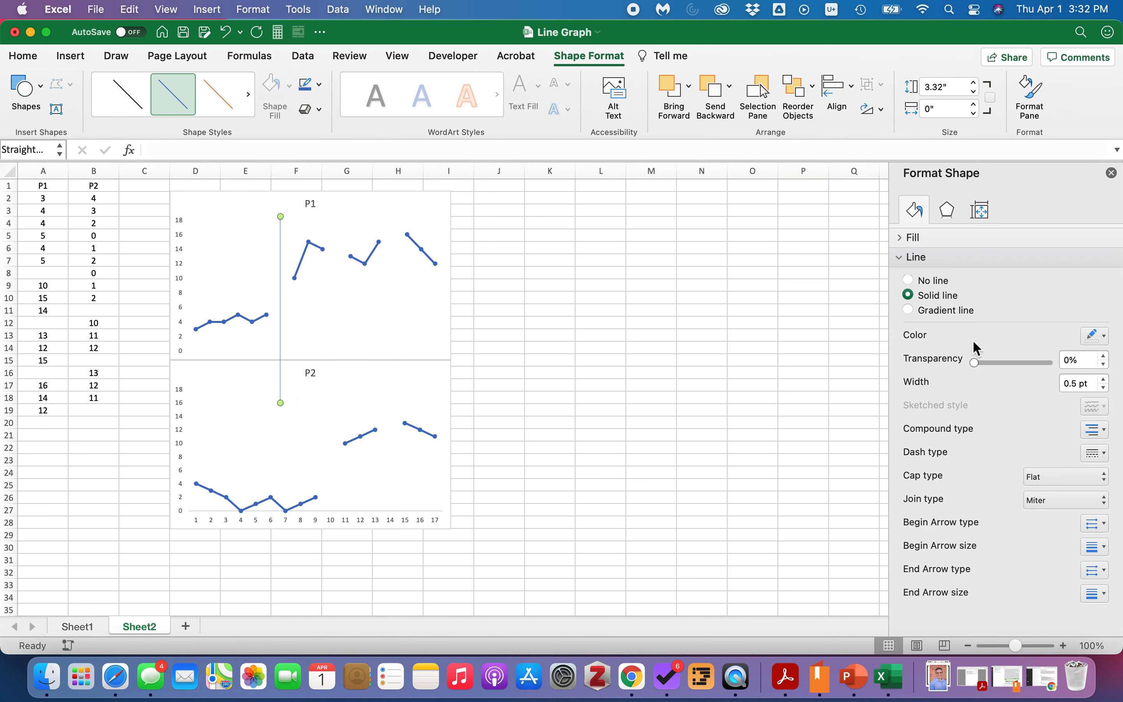
pyautogui.click(1105, 380)
pyautogui.click(1106, 379)
pyautogui.click(1105, 379)
pyautogui.click(1106, 380)
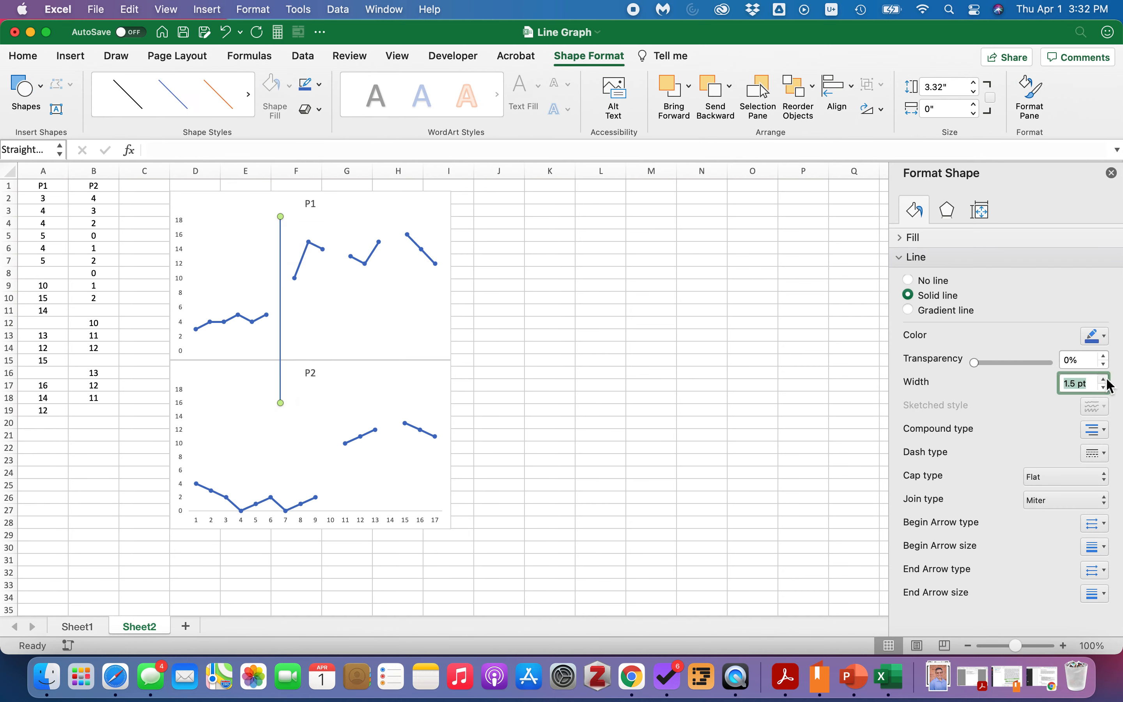
pyautogui.click(1105, 380)
pyautogui.click(1106, 379)
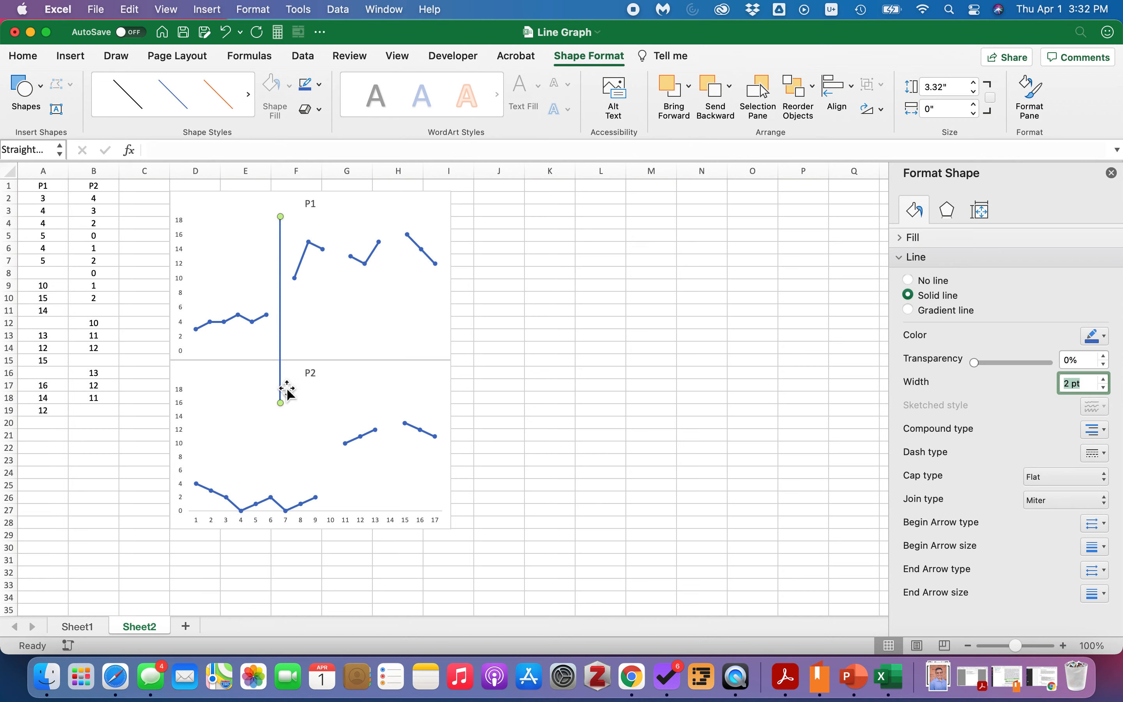
# Copy the phase line, try pasting and positioning a copy inside the P1 chart, then undo it.
pyautogui.press('super+c')
pyautogui.press('super+v')
pyautogui.moveTo(286, 356)
pyautogui.mouseDown()
pyautogui.moveTo(310, 362)
pyautogui.moveTo(286, 351)
pyautogui.mouseUp()
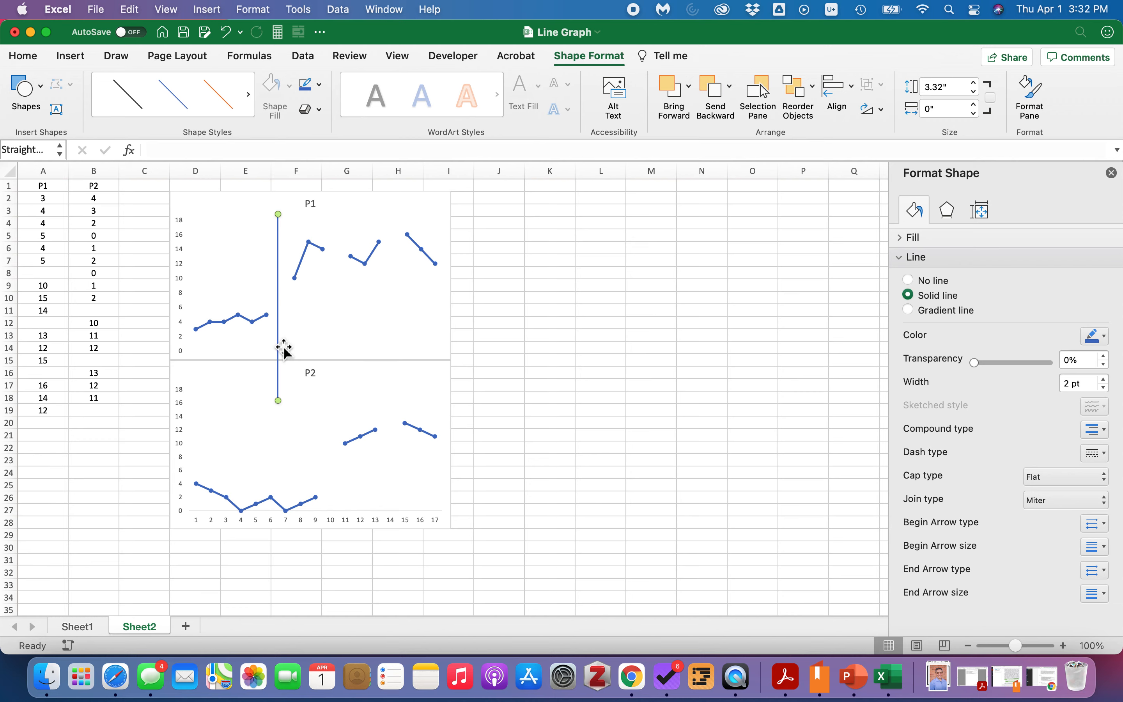
pyautogui.click(300, 343)
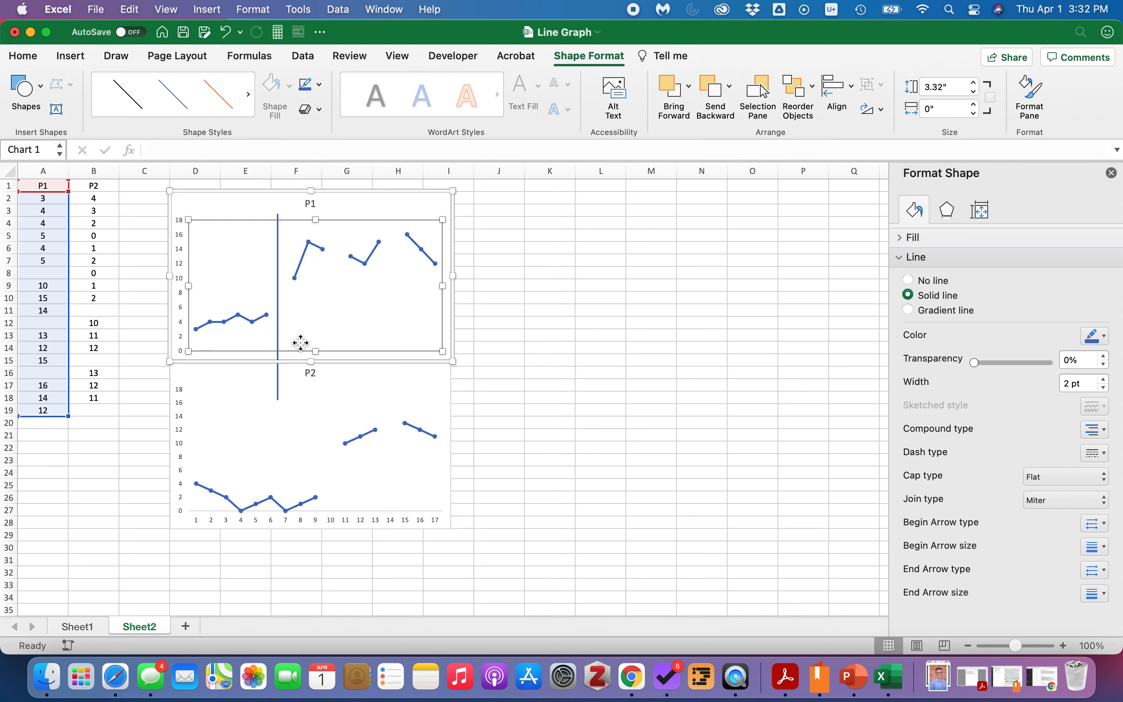
pyautogui.press('super+v')
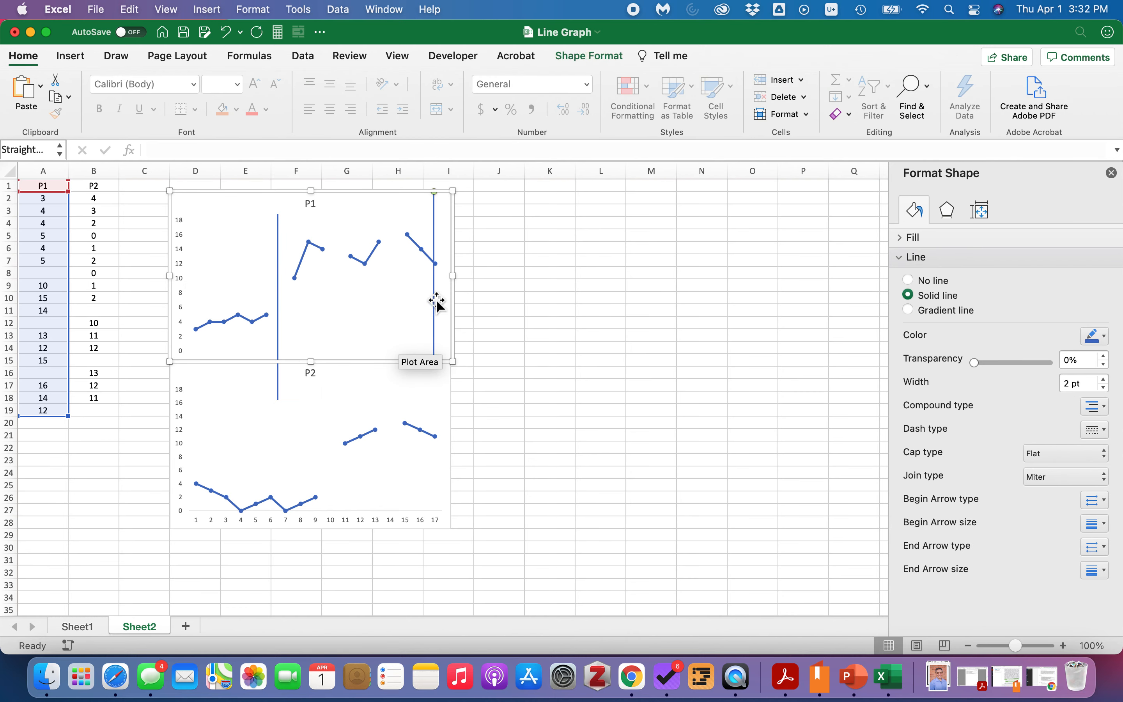
pyautogui.moveTo(436, 301); pyautogui.dragTo(401, 362)
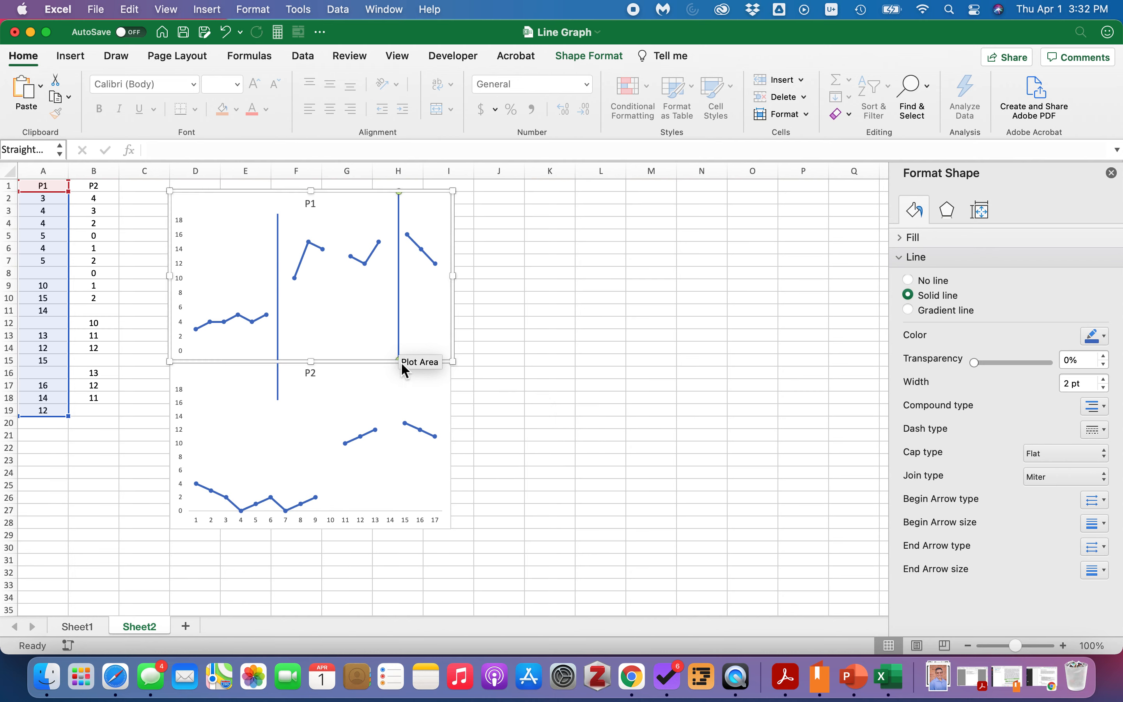
pyautogui.press('super+z')
pyautogui.press('super+z')
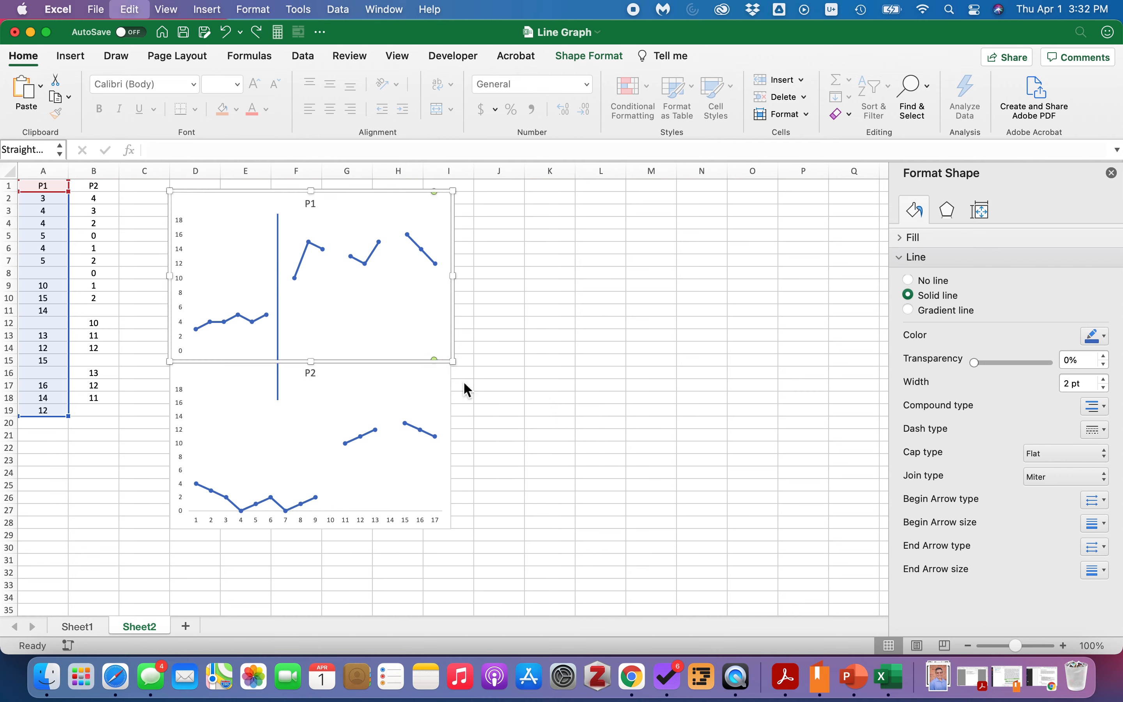
# Paste a copy of the line and place it vertically in the P2 chart at session 10, spanning only that chart.
pyautogui.click(535, 405)
pyautogui.click(539, 337)
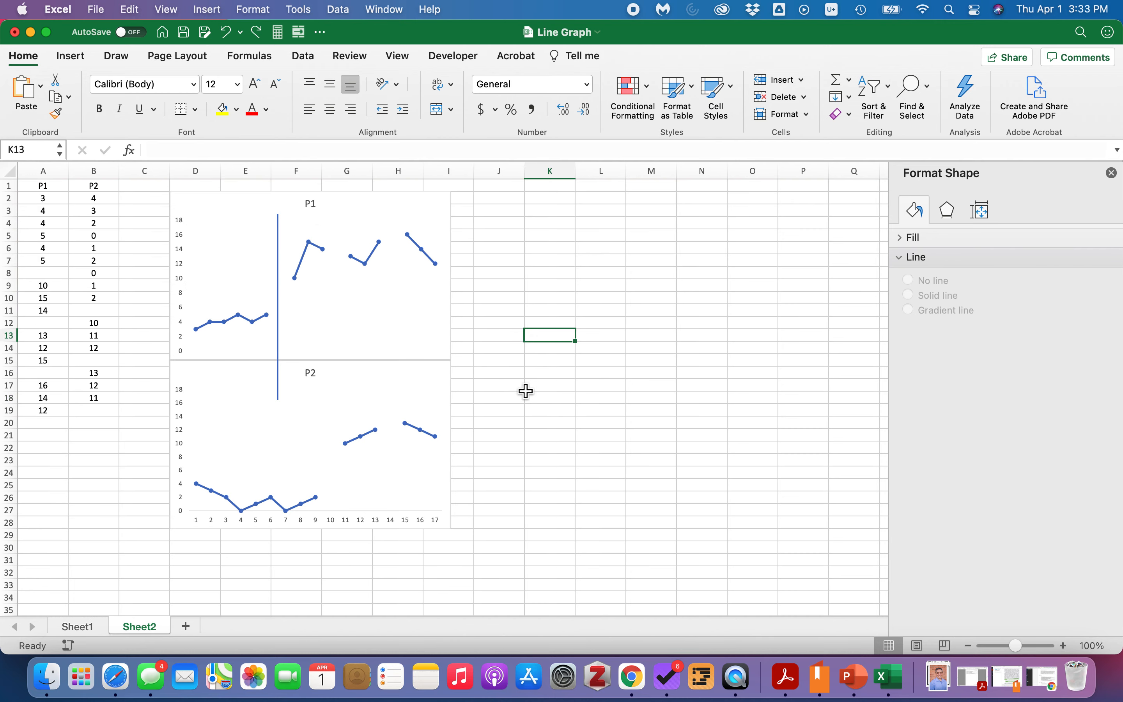
pyautogui.press('super+v')
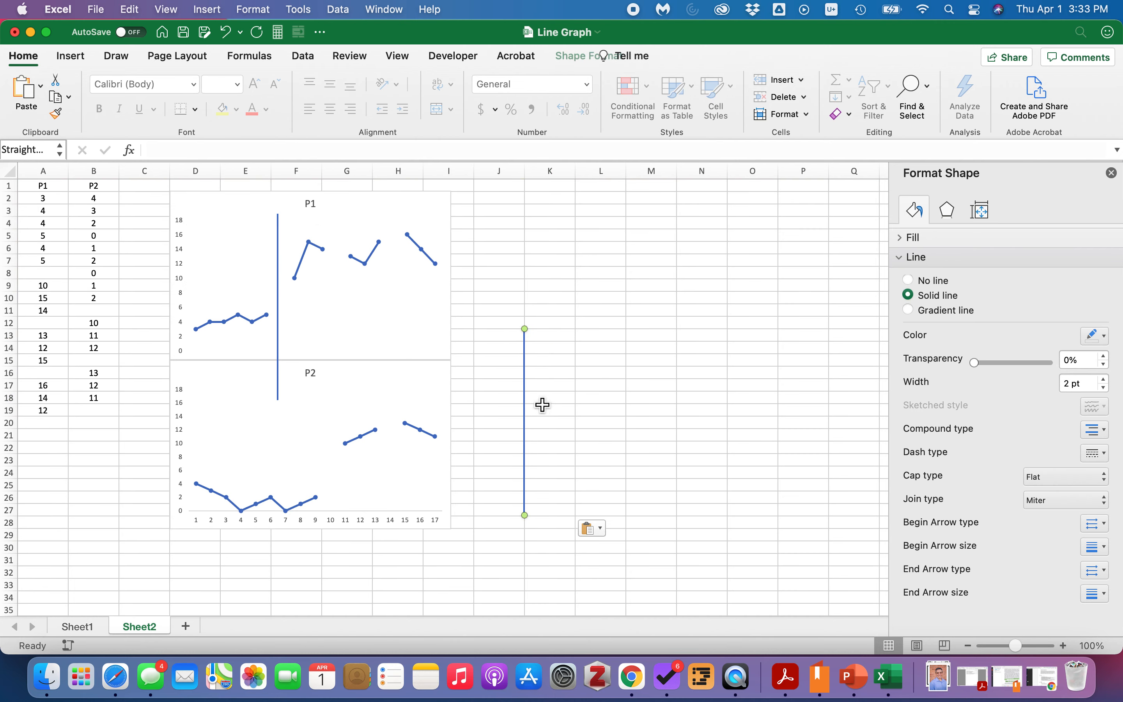
pyautogui.moveTo(528, 398); pyautogui.dragTo(333, 392)
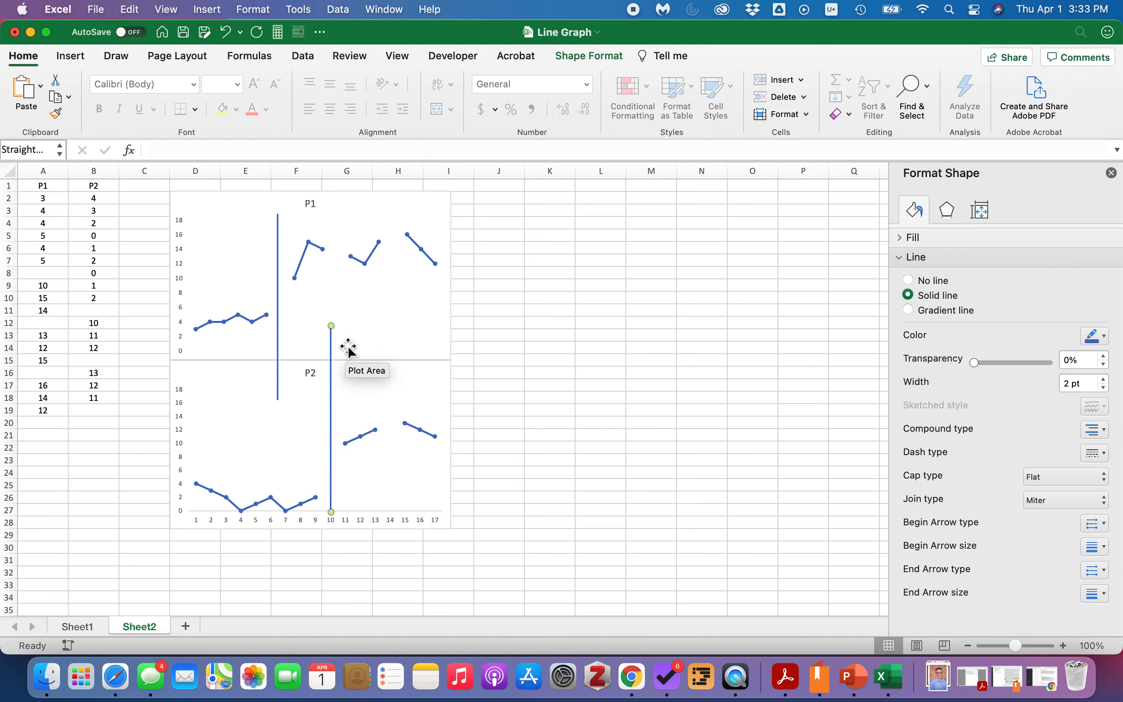
pyautogui.moveTo(331, 326); pyautogui.dragTo(334, 402)
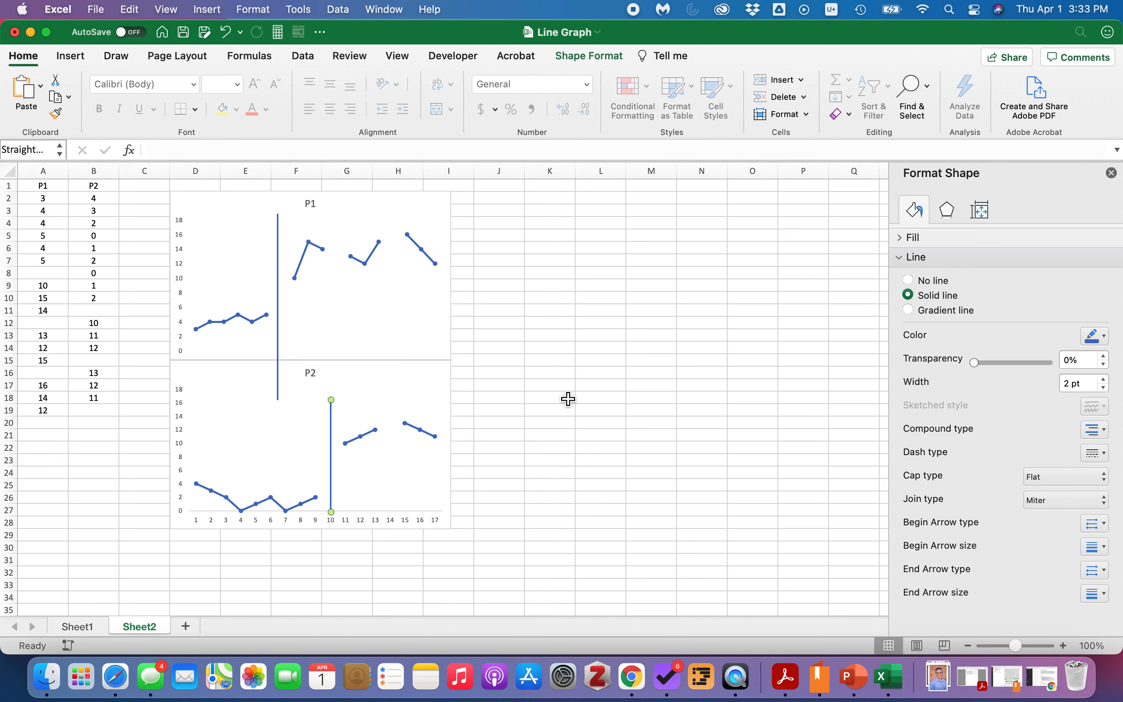
# Paste another line and move its endpoints to join the first phase line's bottom to the P2 line's top.
pyautogui.click(536, 397)
pyautogui.press('super+v')
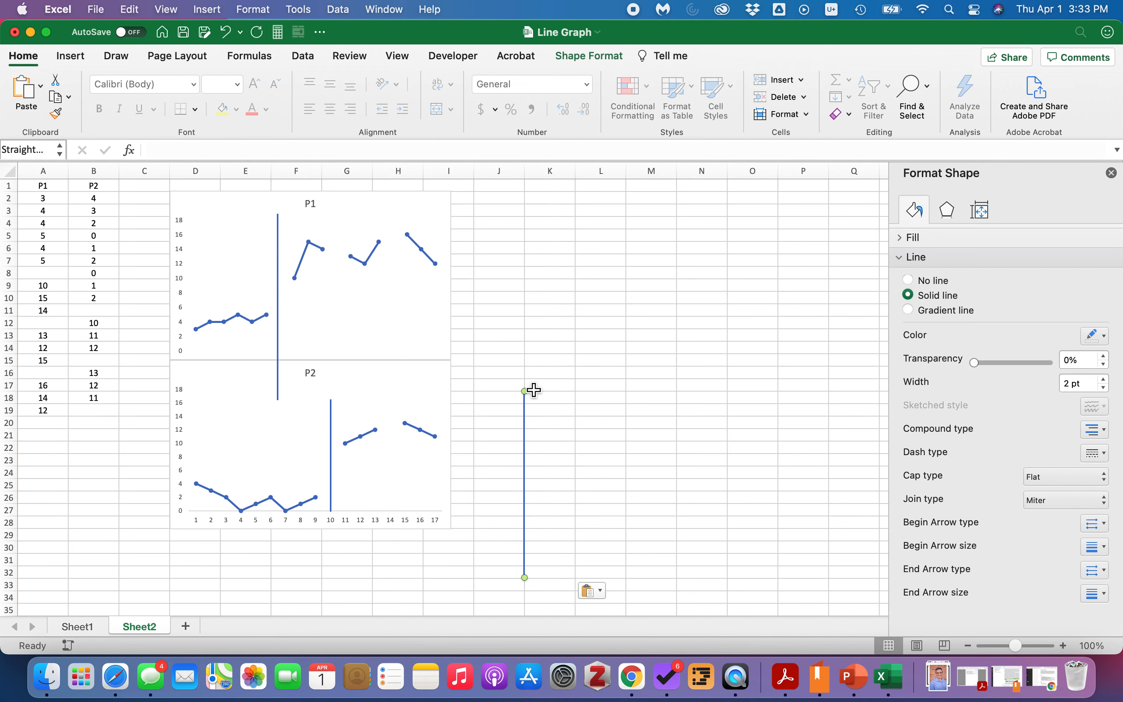
pyautogui.moveTo(525, 391); pyautogui.dragTo(279, 401)
pyautogui.moveTo(525, 577); pyautogui.dragTo(332, 402)
pyautogui.click(546, 412)
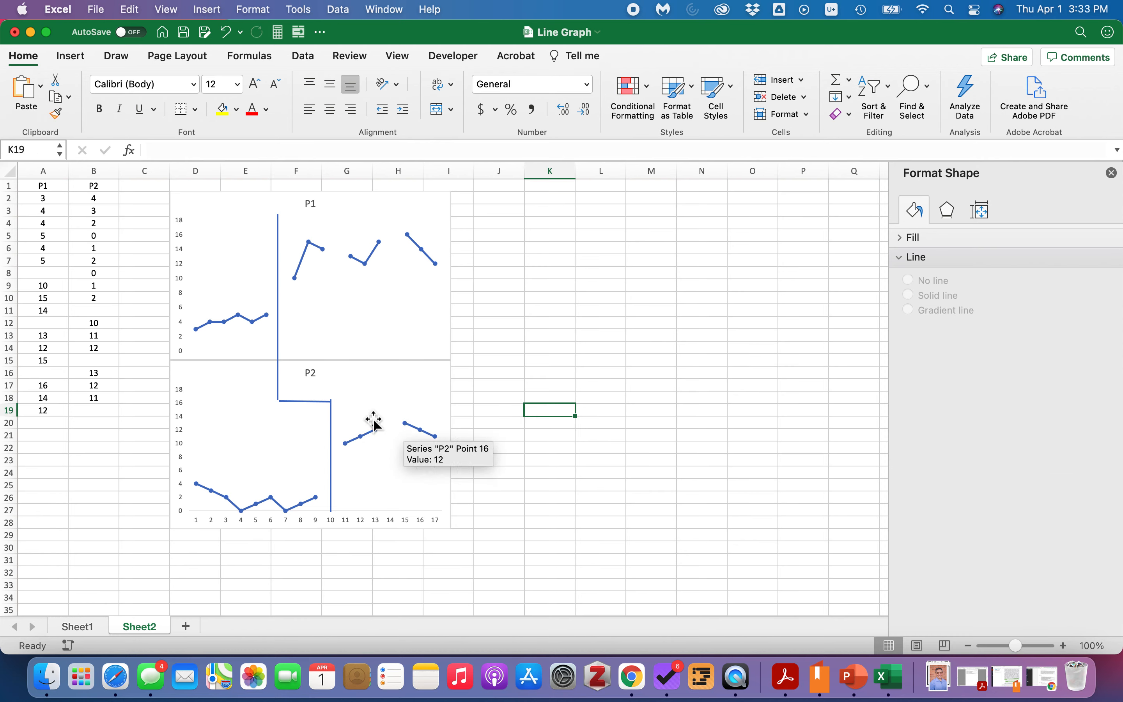
# Fine-tune the connecting line's endpoint so it meets the top of the P2 phase line at session 10.
pyautogui.click(307, 402)
pyautogui.moveTo(305, 403); pyautogui.dragTo(306, 403)
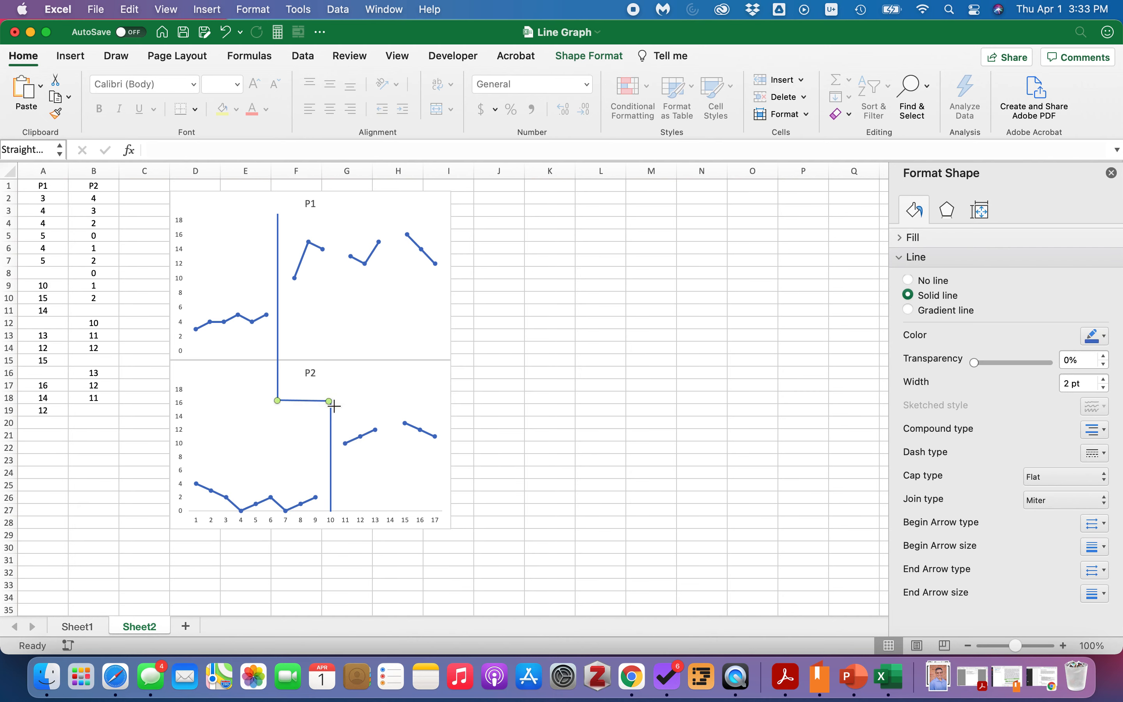
pyautogui.click(543, 415)
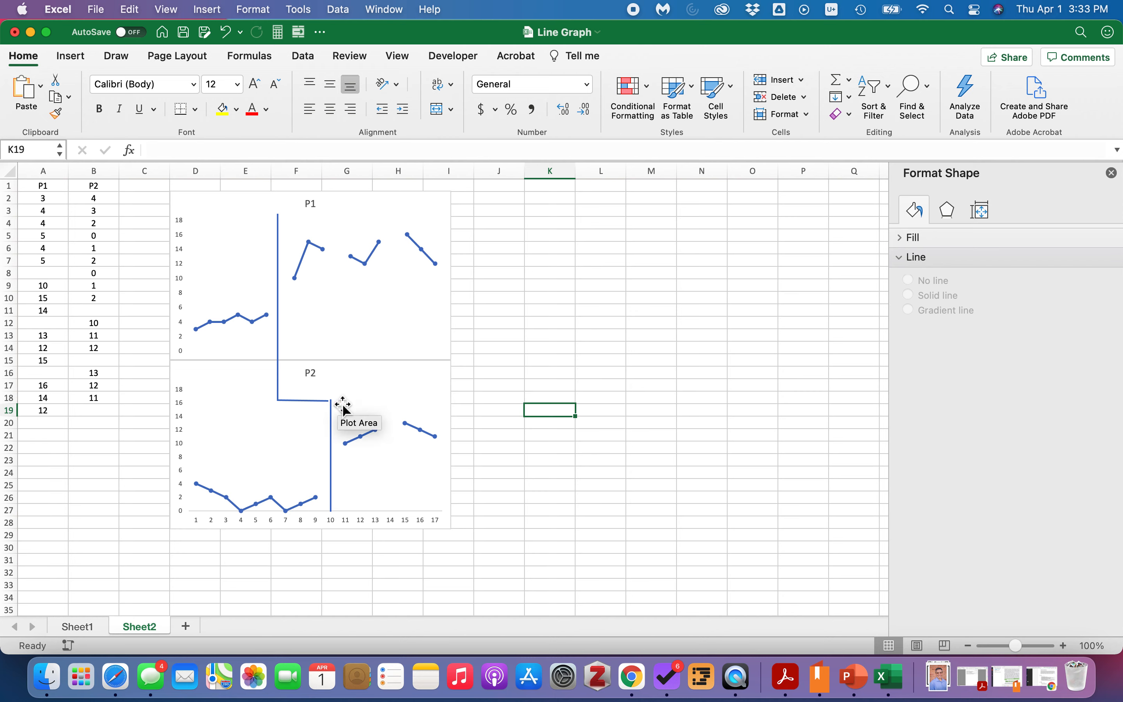
pyautogui.click(316, 401)
pyautogui.moveTo(330, 402); pyautogui.dragTo(331, 402)
pyautogui.click(513, 395)
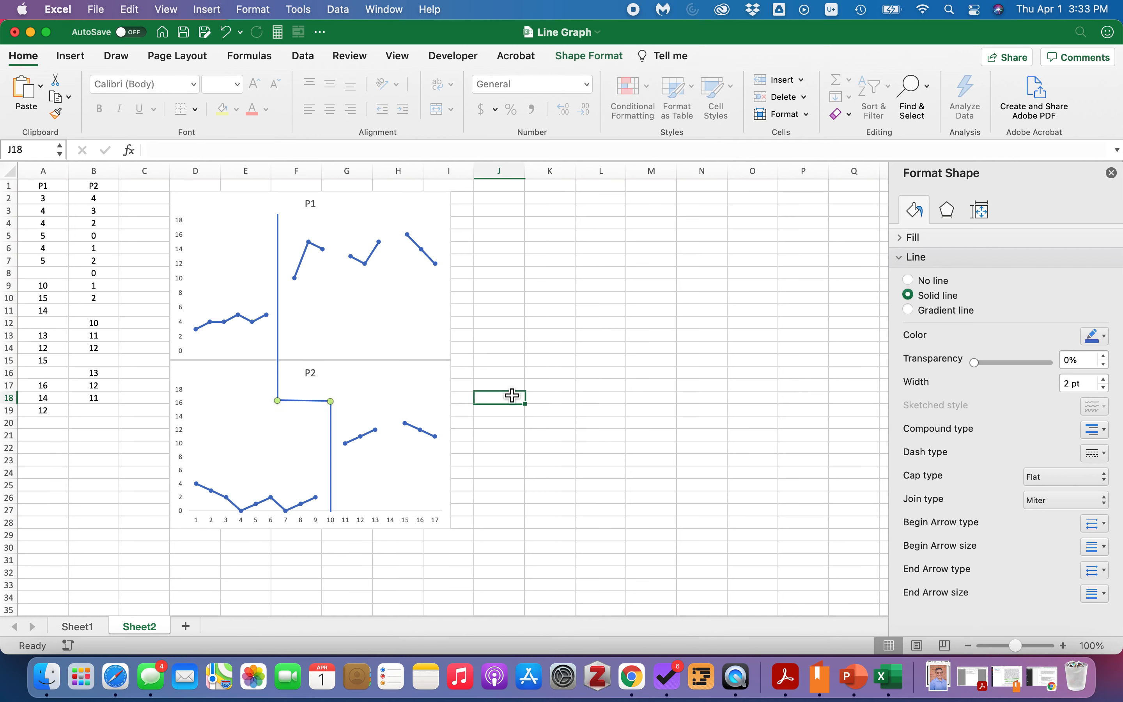
pyautogui.click(547, 471)
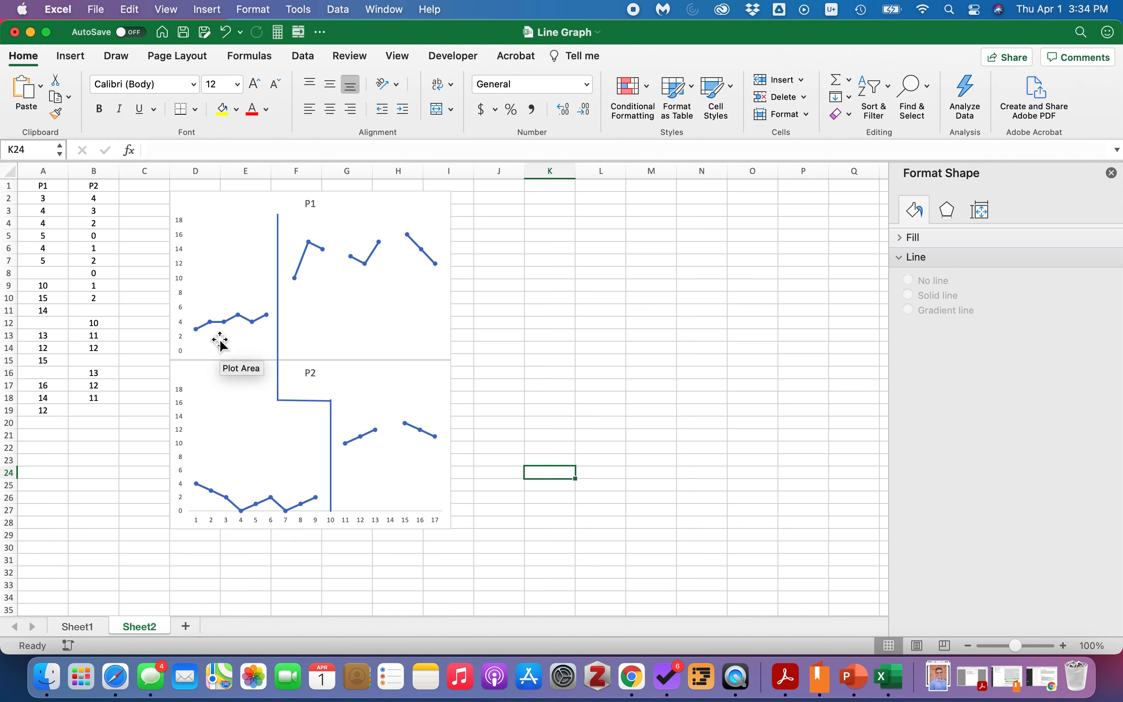
# Duplicate the three-segment staggered phase line and place it between sessions 10 and 11 in P1 and at session 14 in P2.
pyautogui.click(281, 337)
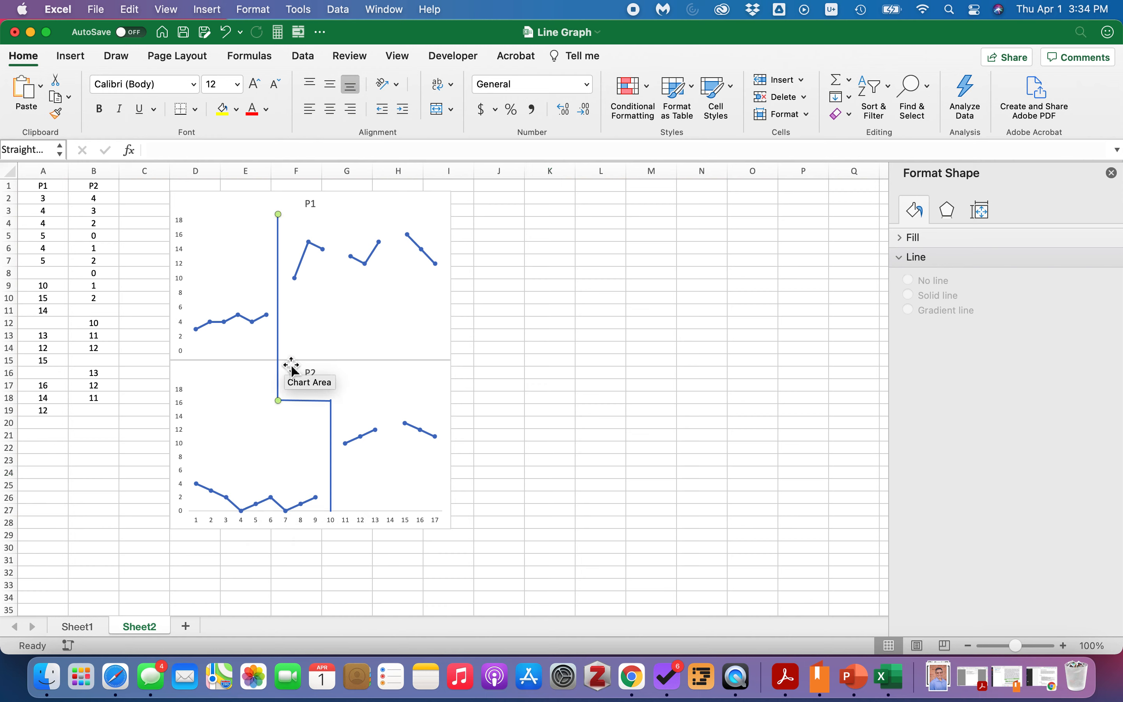
pyautogui.keyDown('shift'); pyautogui.click(306, 407); pyautogui.keyUp('shift')
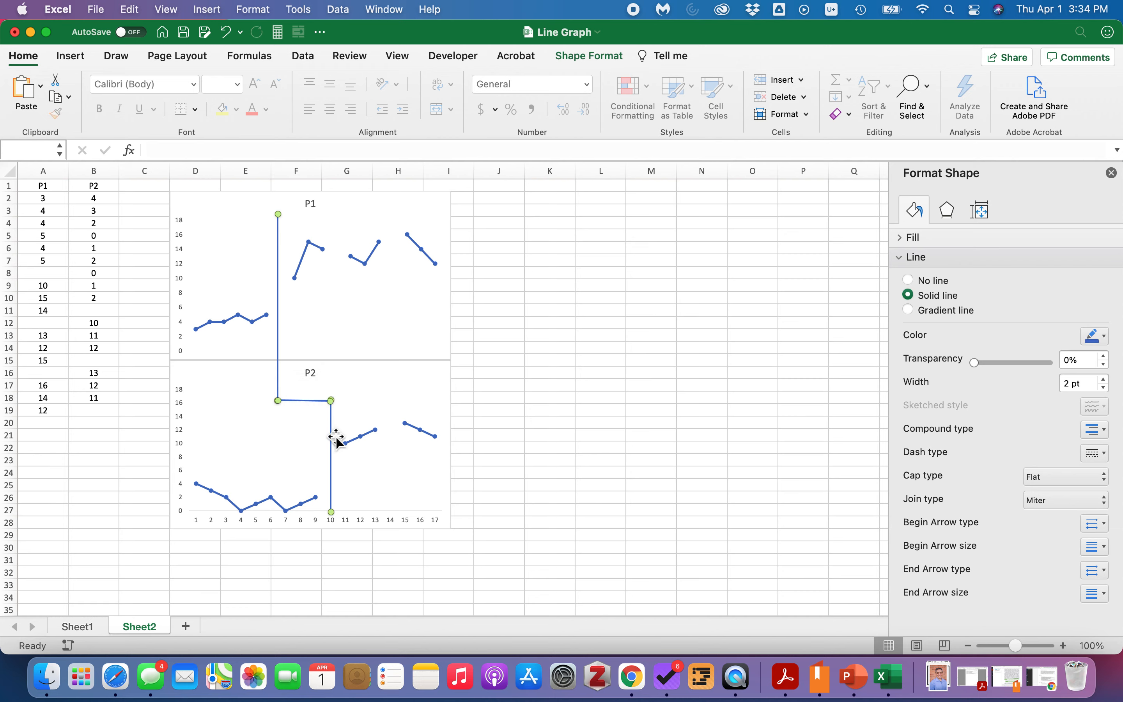
pyautogui.moveTo(337, 438); pyautogui.dragTo(323, 420)
pyautogui.moveTo(290, 335); pyautogui.dragTo(338, 323)
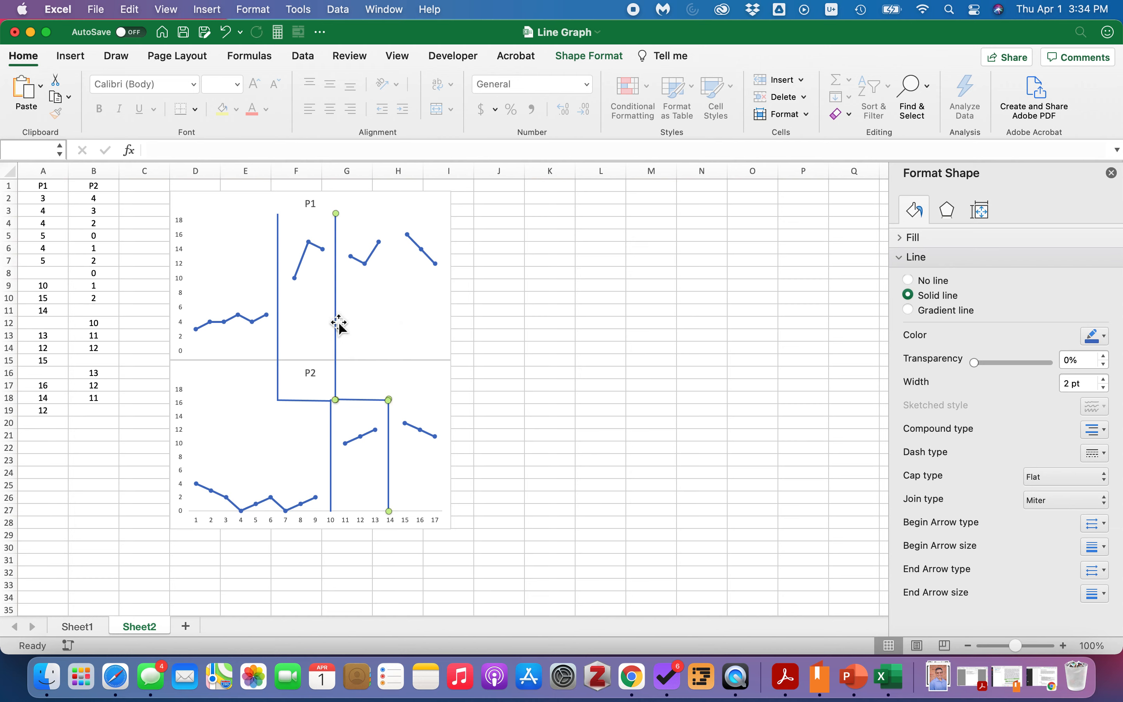
pyautogui.moveTo(338, 395); pyautogui.dragTo(389, 386)
pyautogui.click(505, 398)
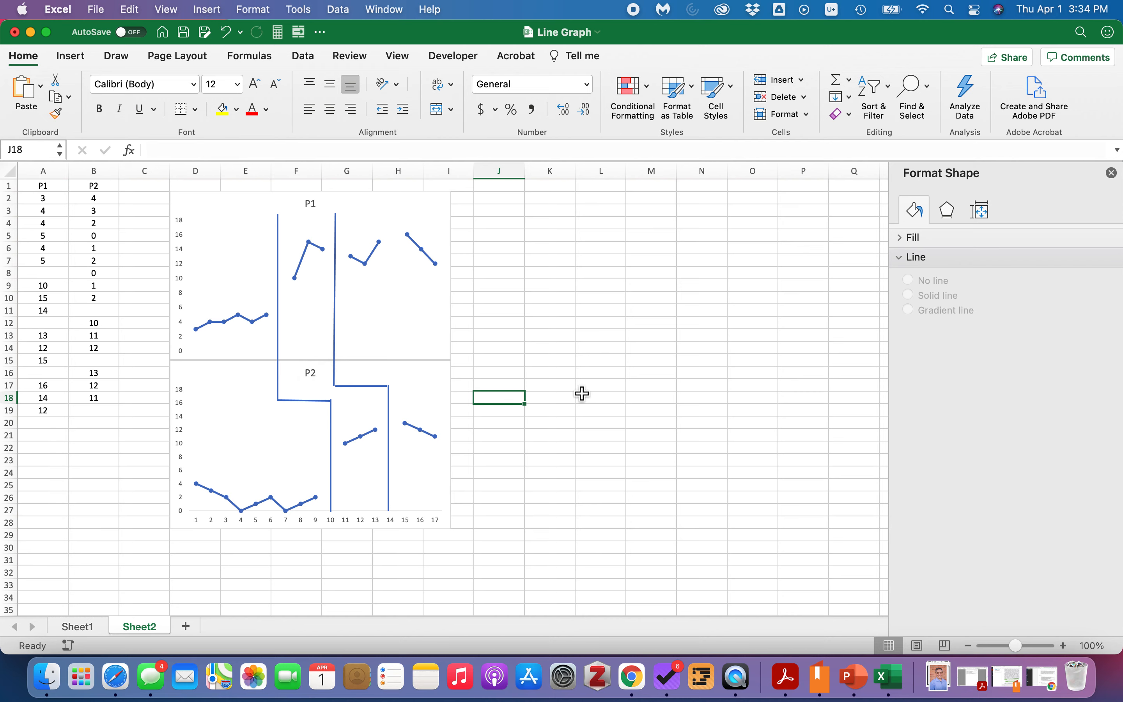
# Paste another staggered phase line and fit it between sessions 14 and 15 in P1 and after session 17 in P2.
pyautogui.click(569, 316)
pyautogui.press('super+v')
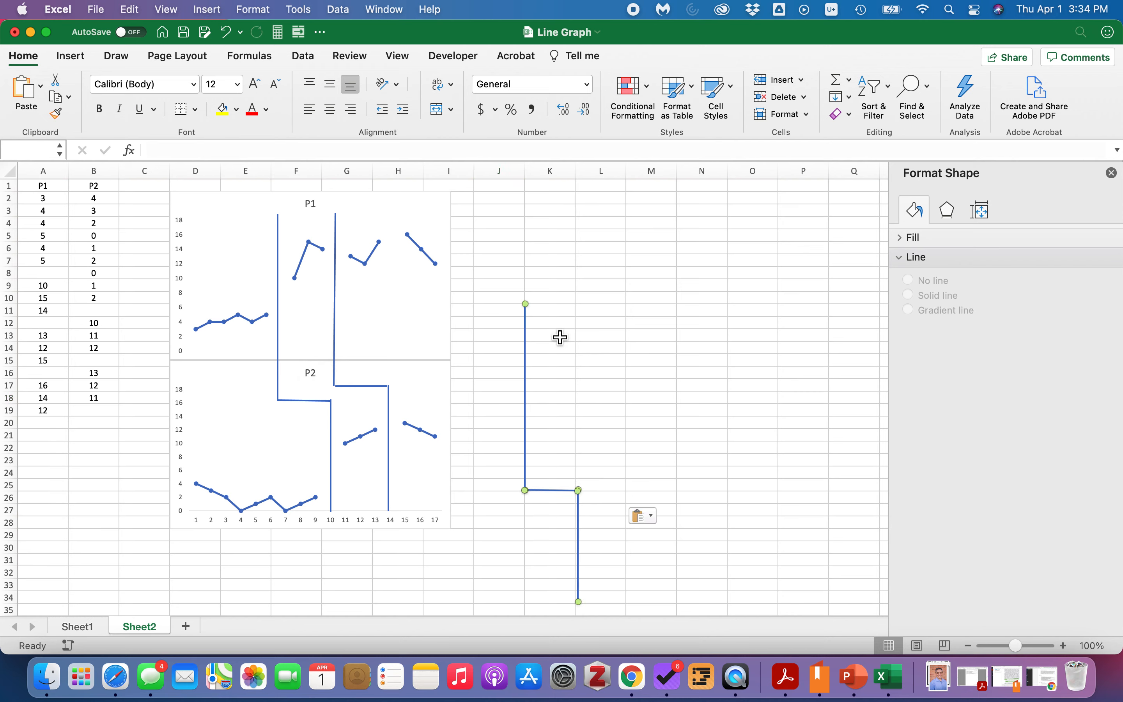
pyautogui.moveTo(528, 383); pyautogui.dragTo(398, 253)
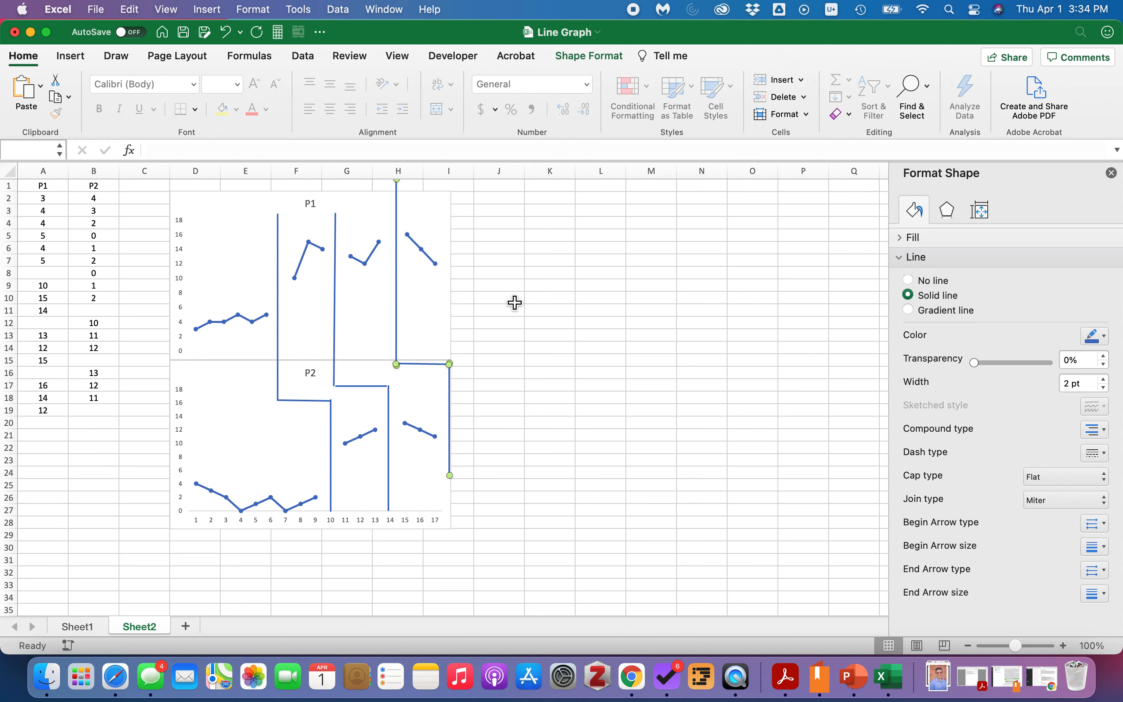
pyautogui.scroll(1, 514, 301)
pyautogui.moveTo(397, 186); pyautogui.dragTo(395, 209)
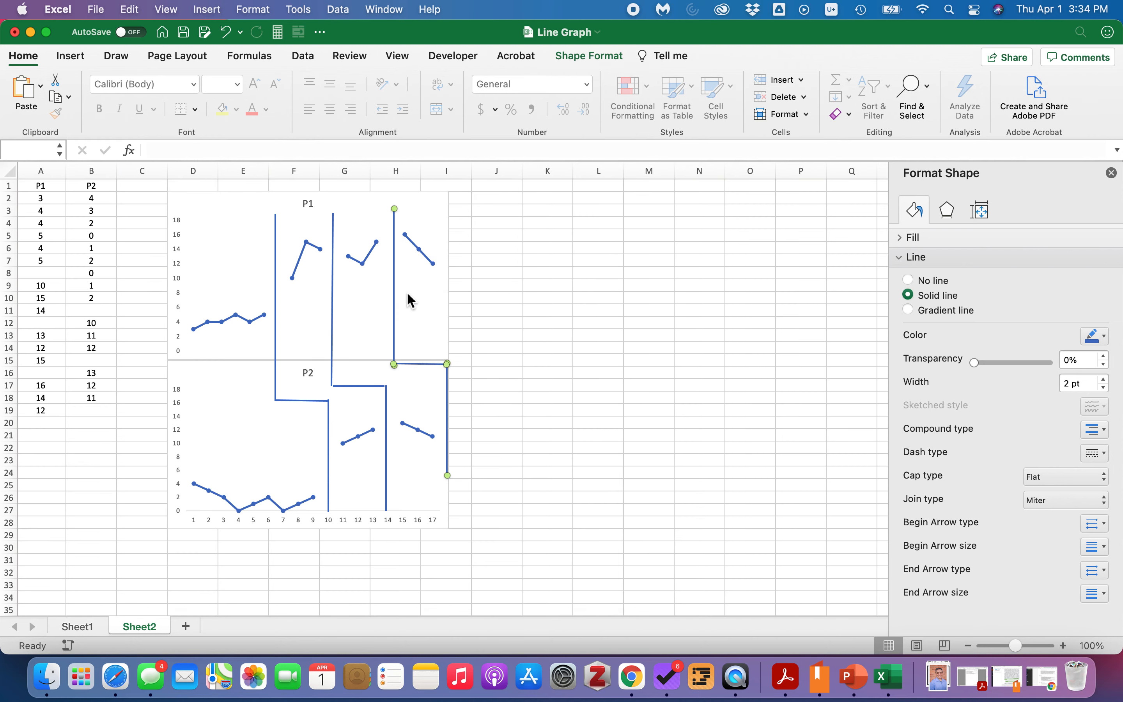
pyautogui.moveTo(453, 482); pyautogui.dragTo(447, 510)
pyautogui.click(504, 460)
pyautogui.moveTo(446, 366); pyautogui.dragTo(449, 367)
pyautogui.click(467, 447)
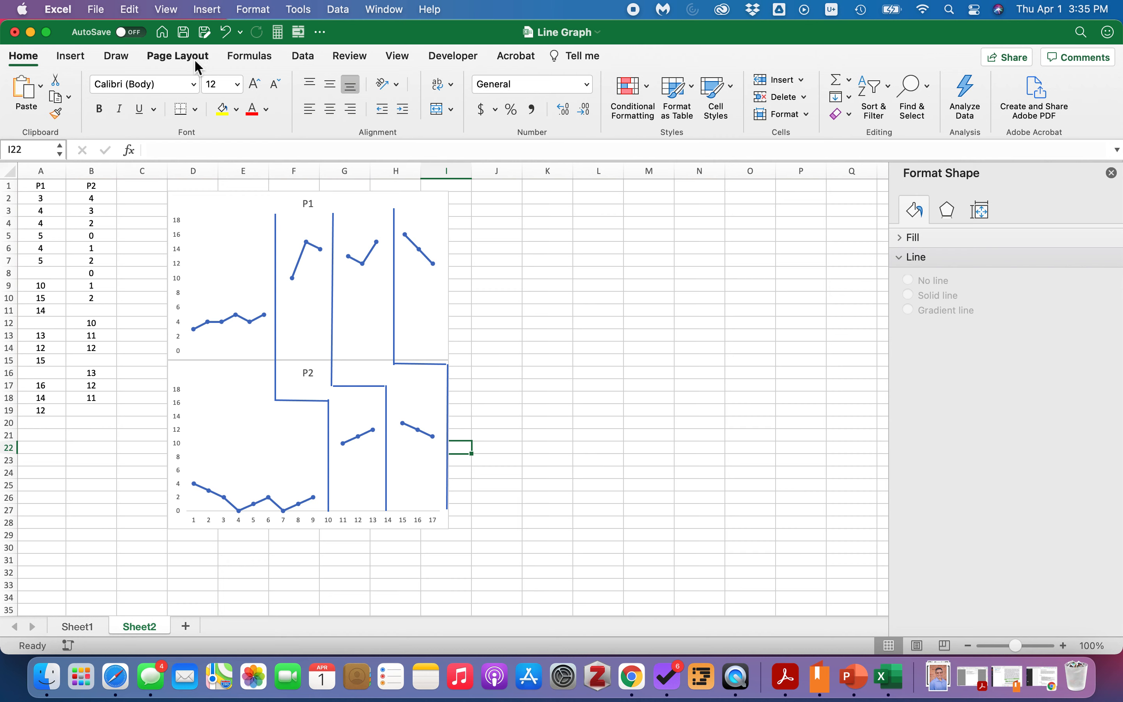
# Insert a text box labelled BASELINE in the first phase of the P1 chart.
pyautogui.click(72, 57)
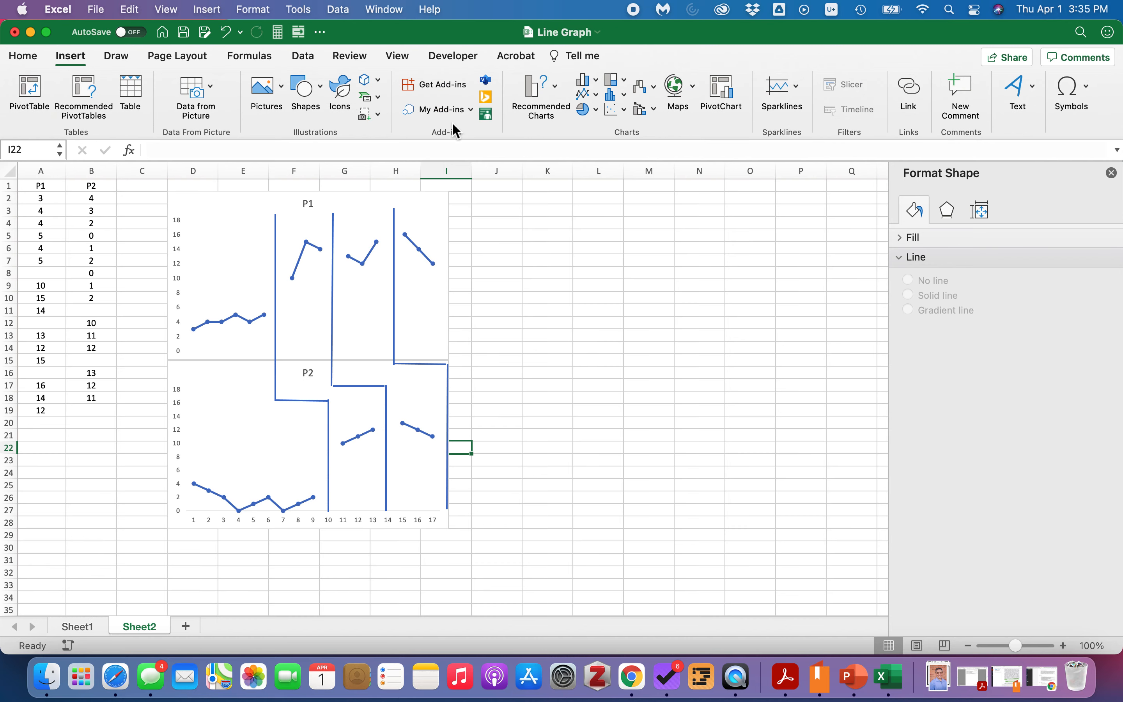
pyautogui.click(1035, 88)
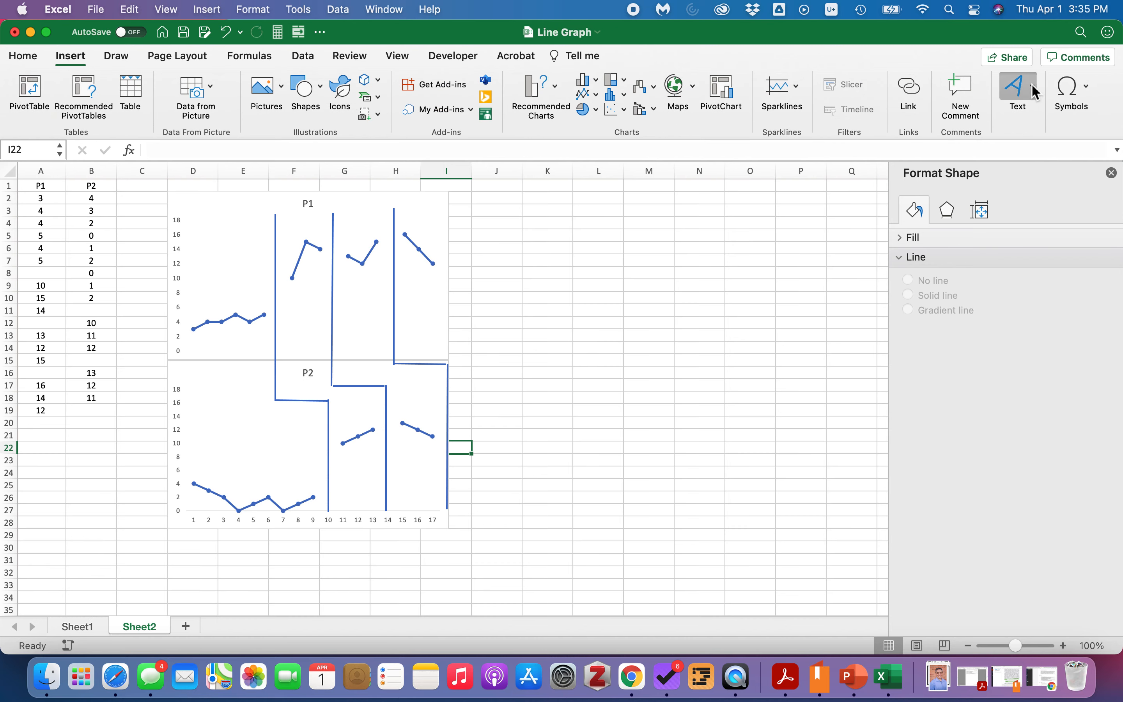
pyautogui.click(969, 162)
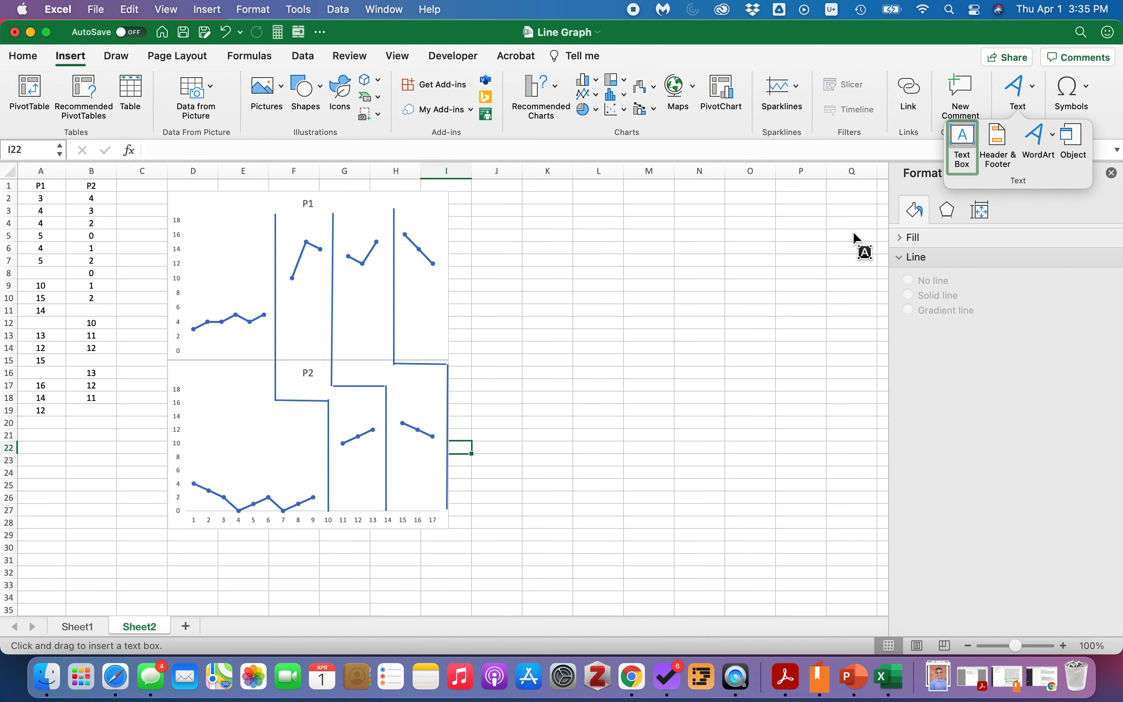
pyautogui.click(196, 238)
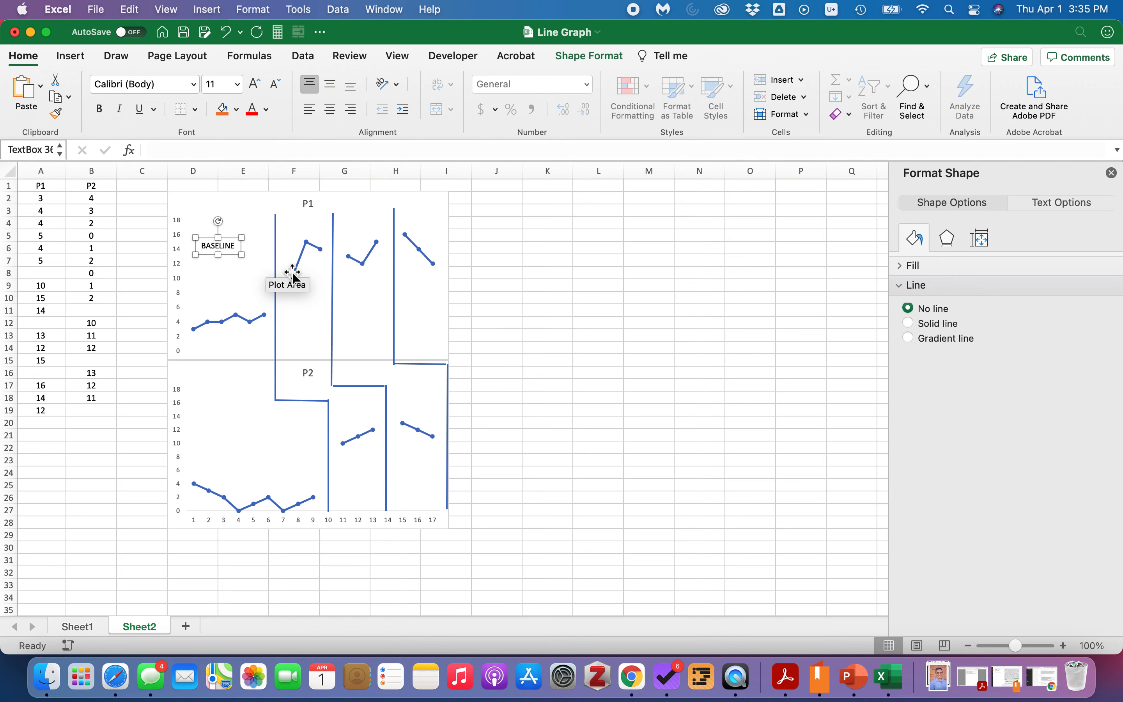
pyautogui.click(544, 293)
# Duplicate the BASELINE label and place the copy above the third phase of the P1 chart.
pyautogui.click(221, 245)
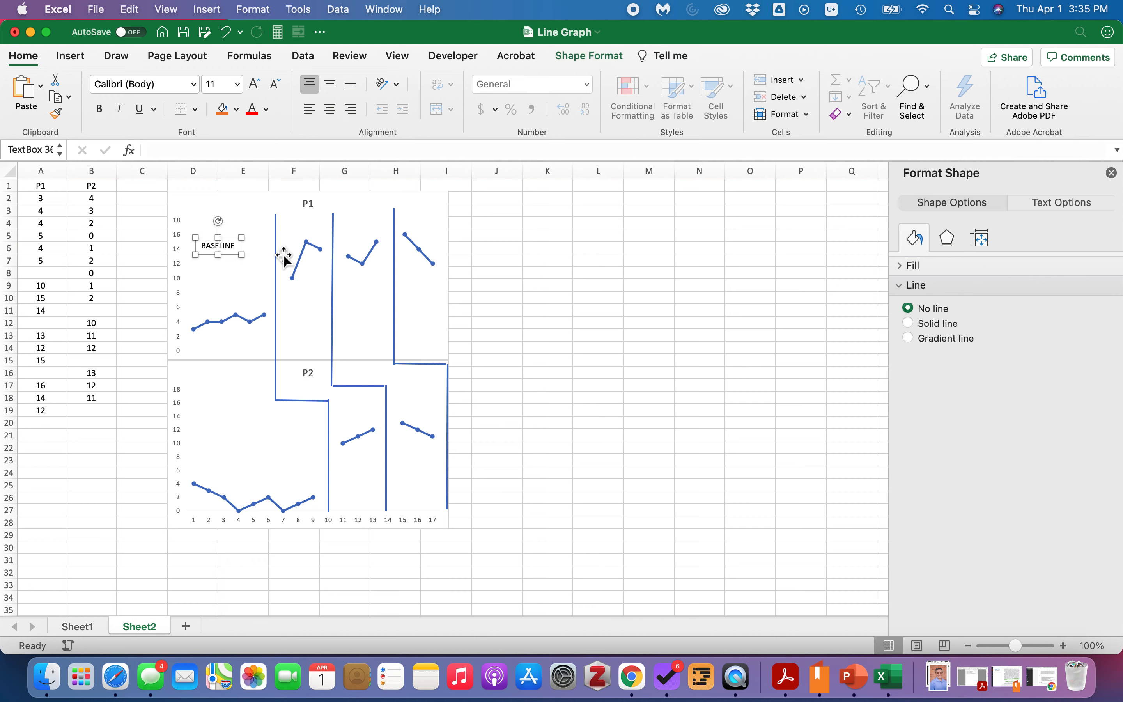
pyautogui.click(515, 275)
pyautogui.press('super+v')
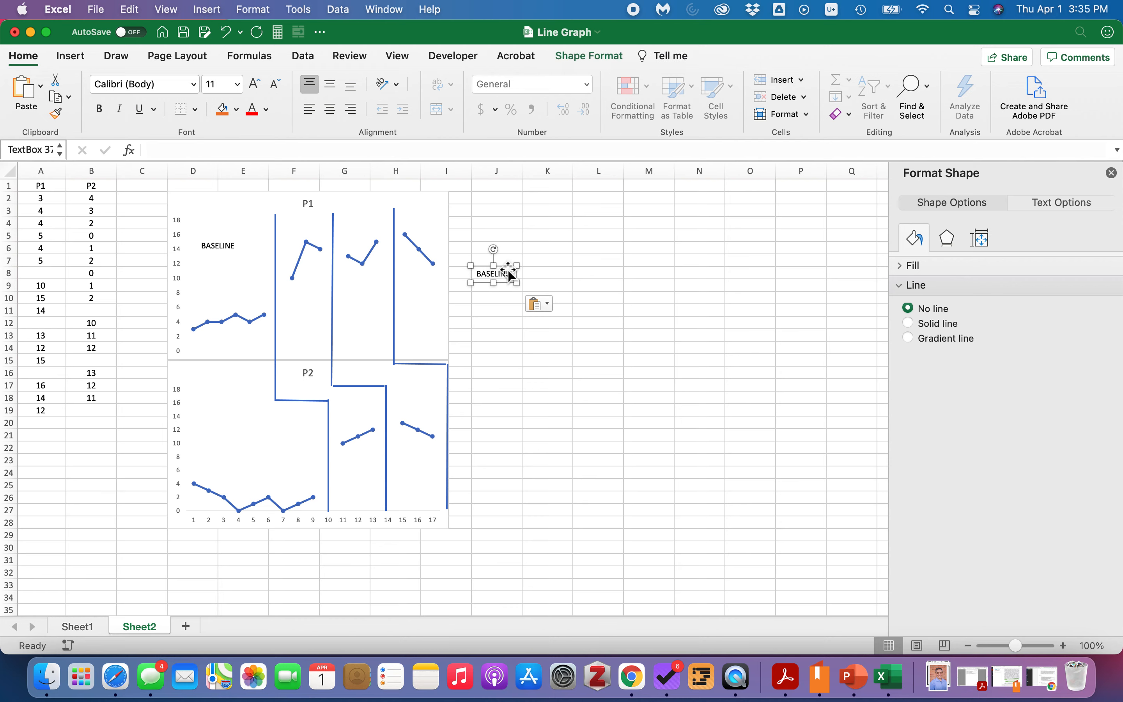
pyautogui.moveTo(505, 267); pyautogui.dragTo(373, 225)
pyautogui.click(499, 247)
# Paste another label copy, change its text to INTERVENTION, and place it in the second phase of the P1 chart.
pyautogui.click(355, 231)
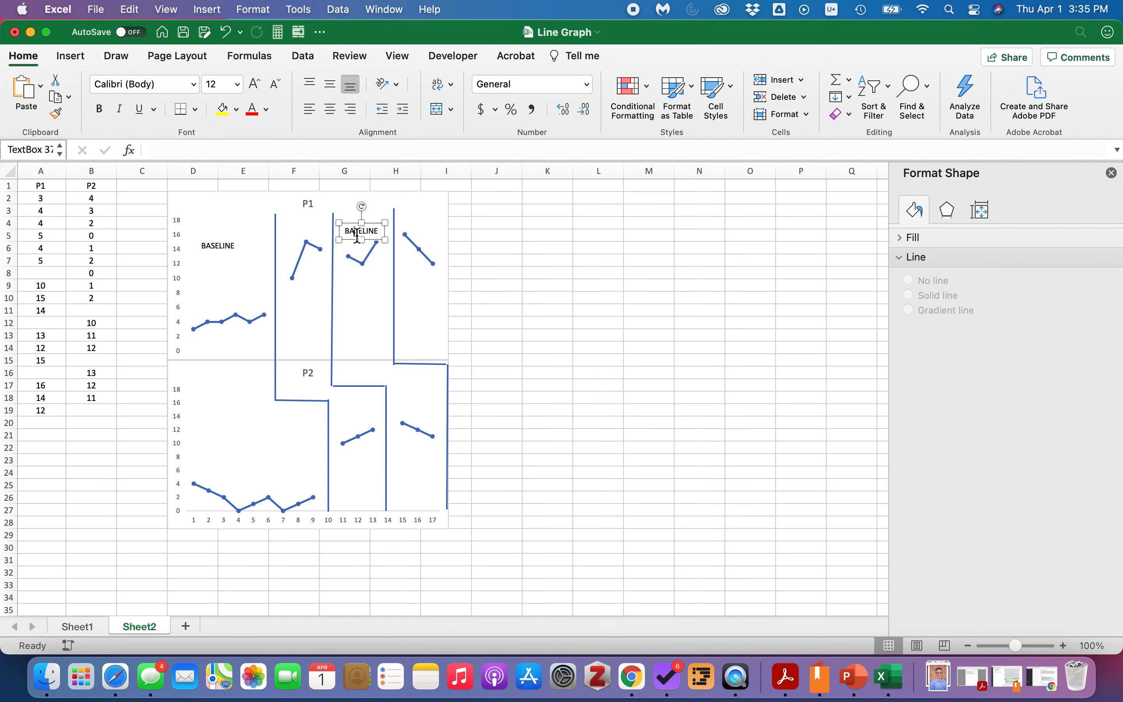
pyautogui.click(511, 271)
pyautogui.press('super+v')
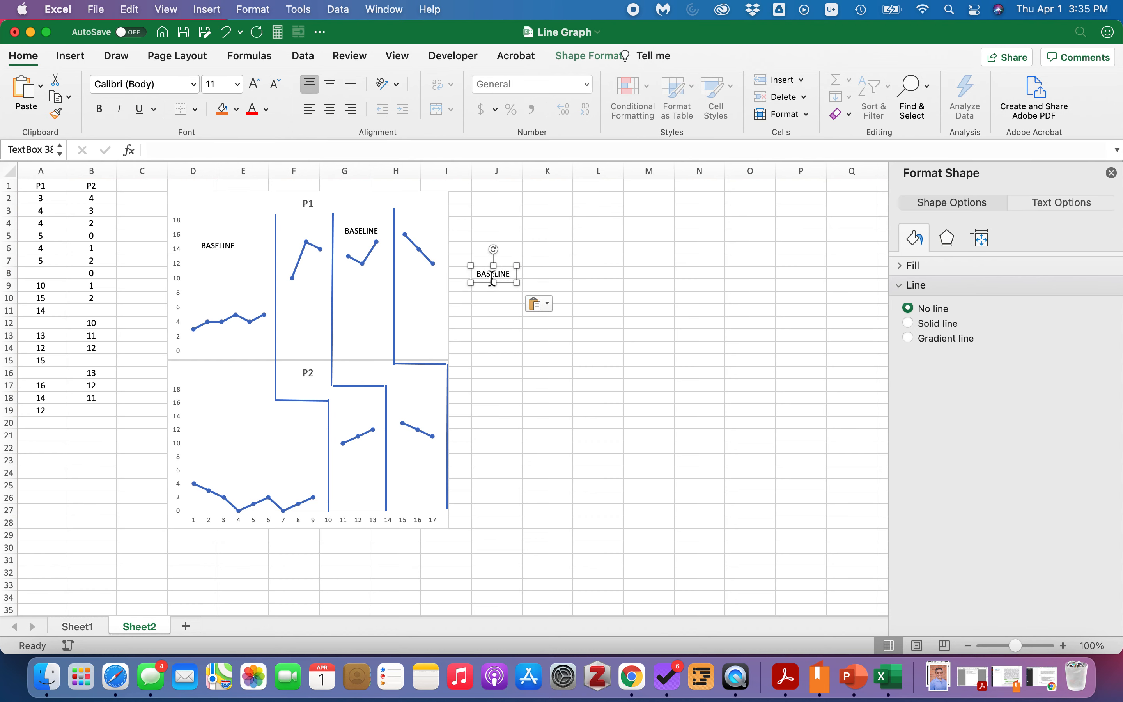
pyautogui.click(491, 275)
pyautogui.write('INTERVENTION')
pyautogui.click(520, 302)
pyautogui.click(522, 274)
pyautogui.moveTo(522, 274); pyautogui.dragTo(281, 212)
# Paste a copy of the INTERVENTION label and place it in the fourth phase of the P1 chart.
pyautogui.click(540, 287)
pyautogui.press('super+v')
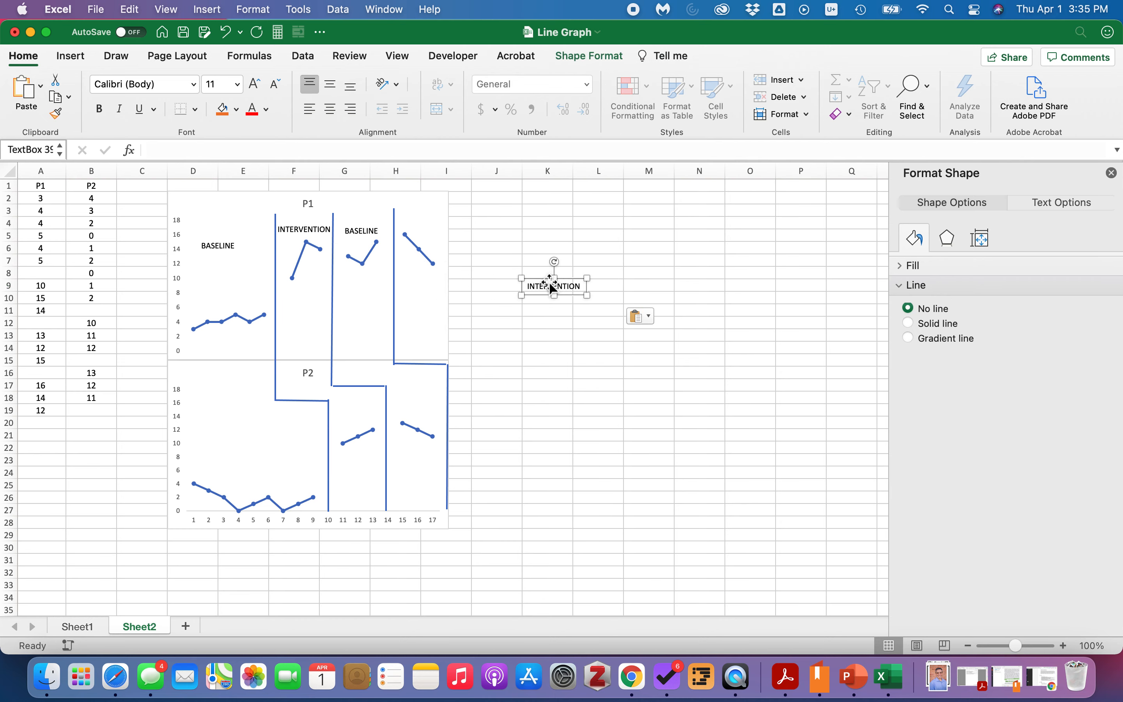
pyautogui.moveTo(552, 285); pyautogui.dragTo(417, 219)
pyautogui.click(496, 260)
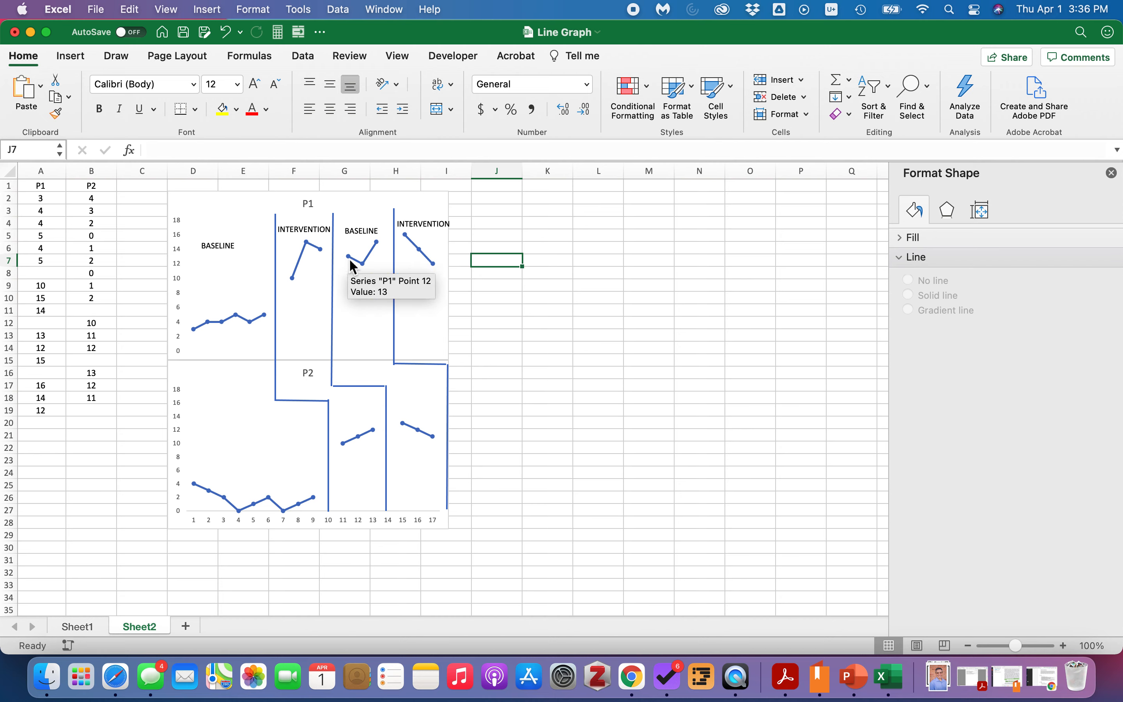
# Renumber the two baseline labels as BASELINE 1 and BASELINE 2.
pyautogui.click(240, 247)
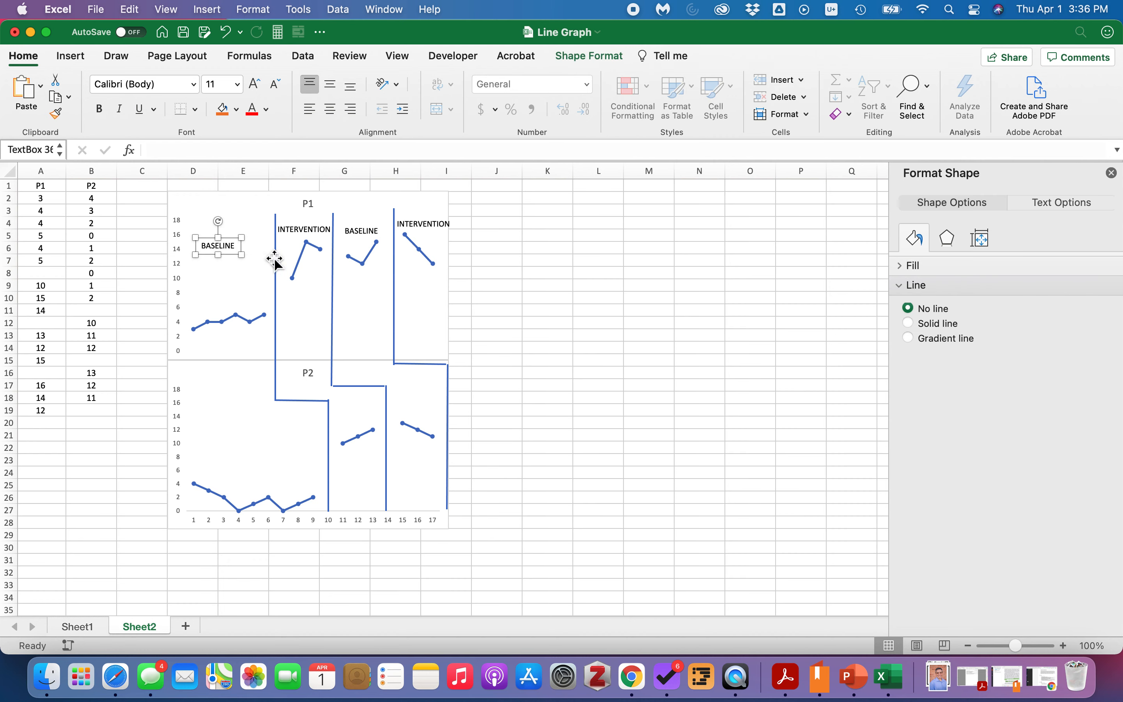
pyautogui.write('1')
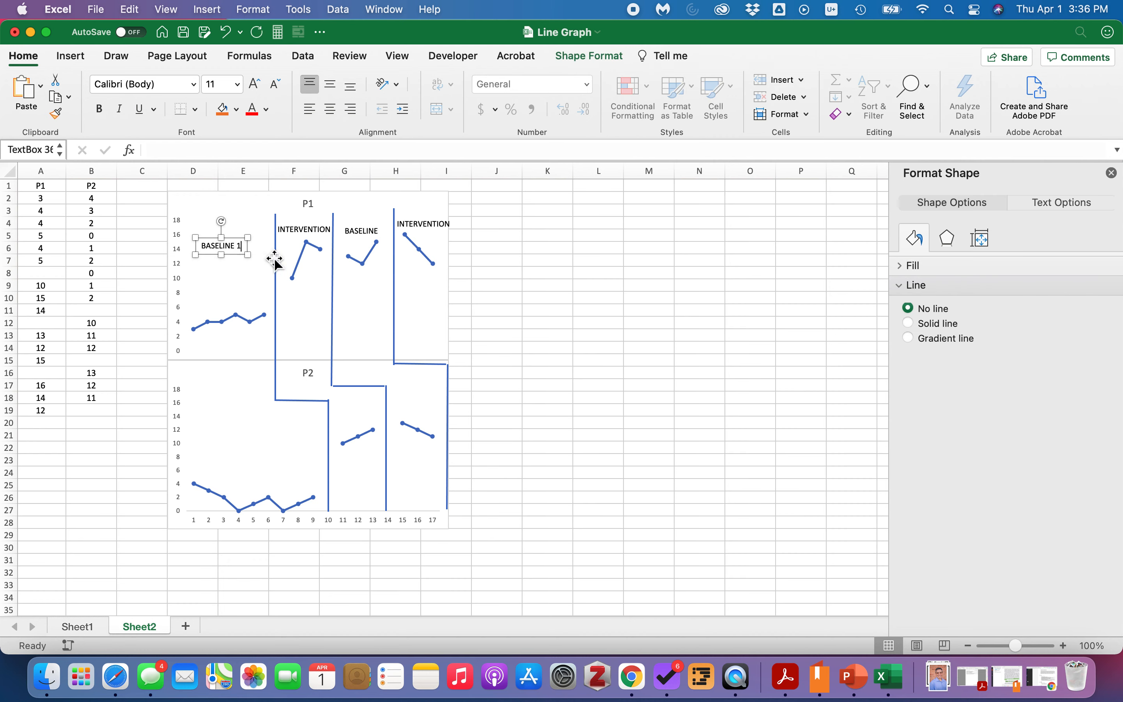
pyautogui.click(372, 232)
pyautogui.click(381, 233)
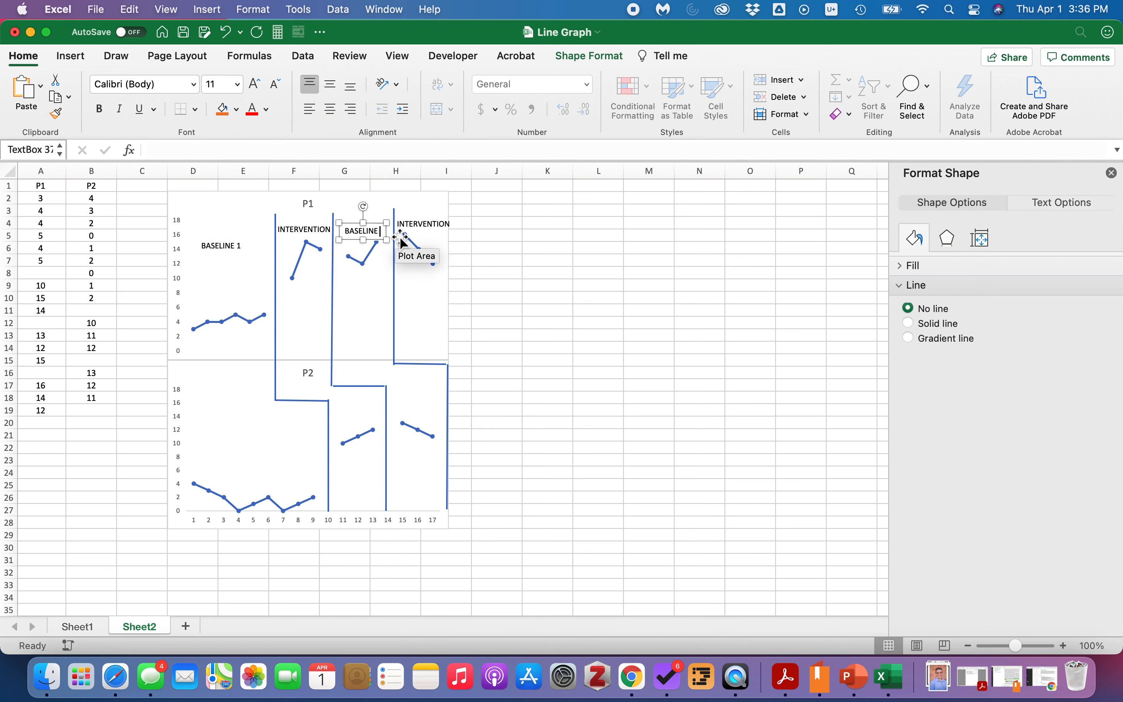
pyautogui.click(506, 285)
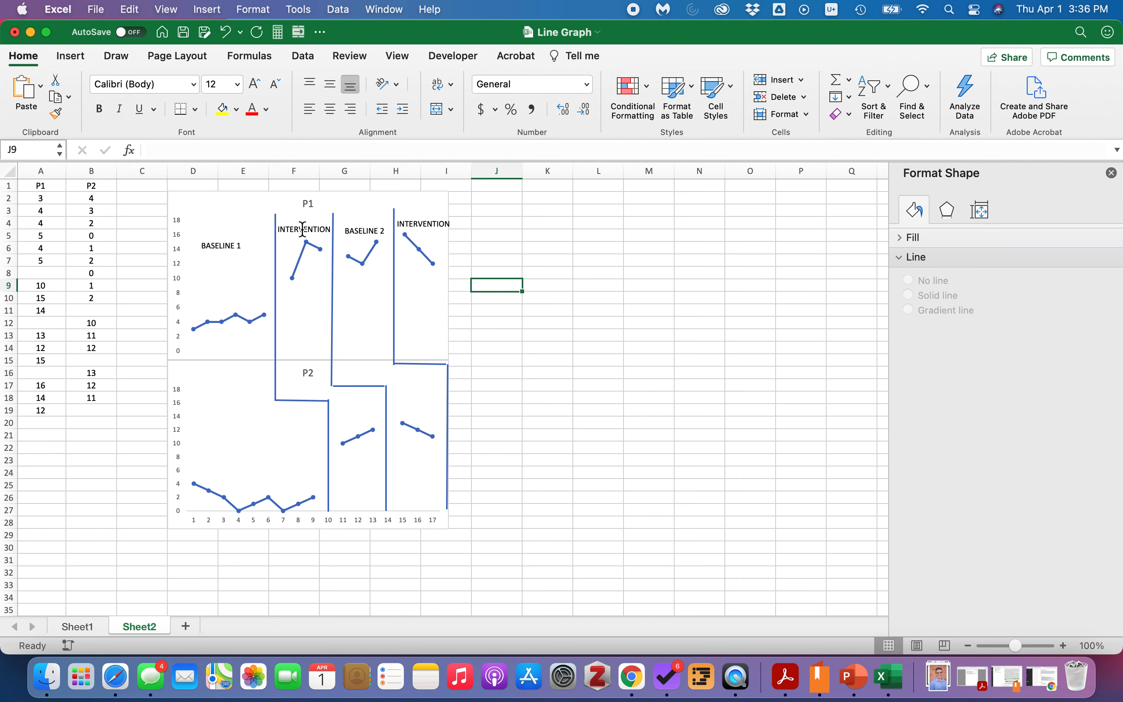
pyautogui.click(403, 227)
pyautogui.click(519, 261)
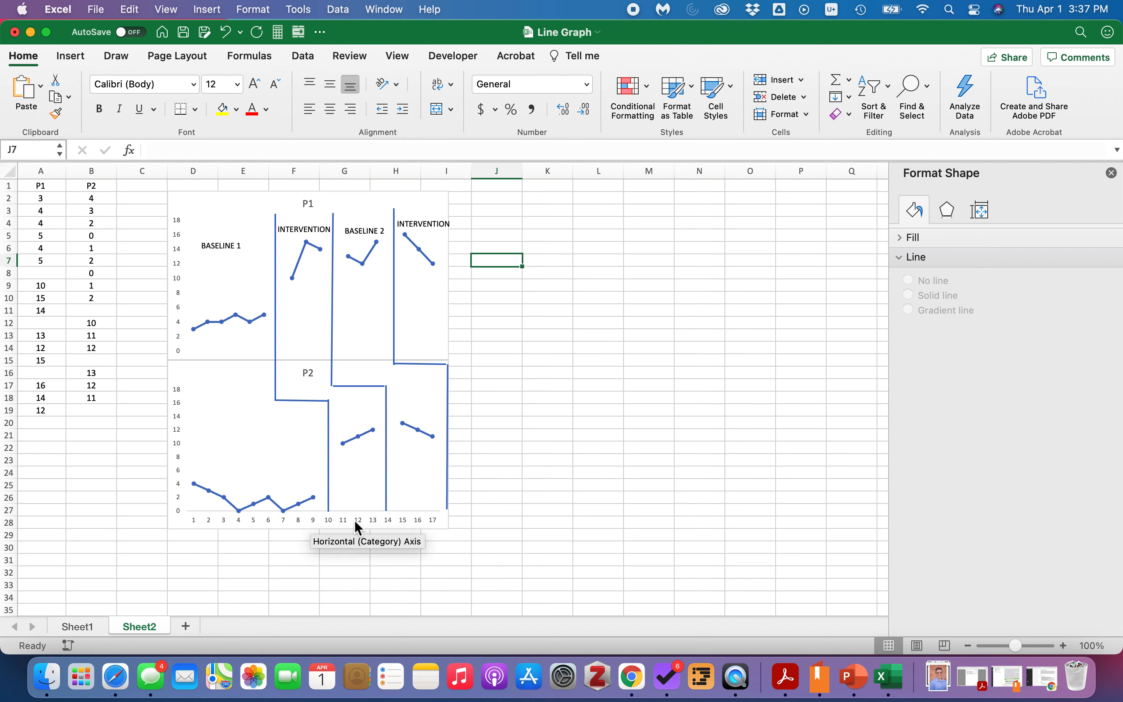
pyautogui.moveTo(207, 489)
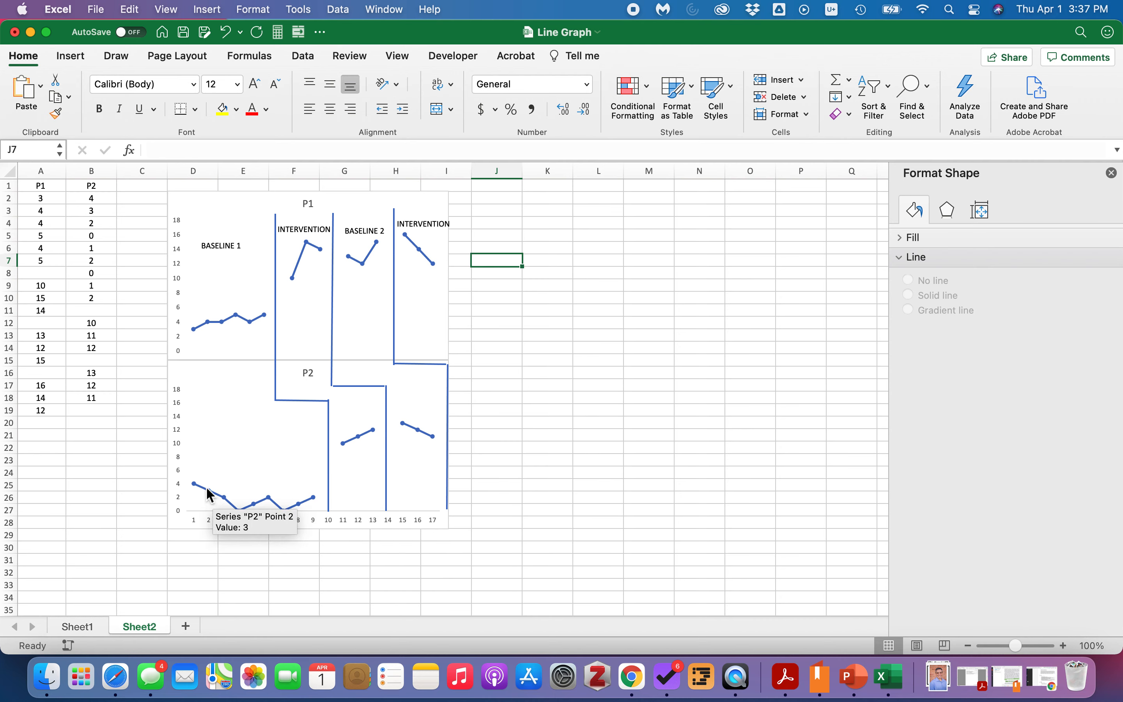